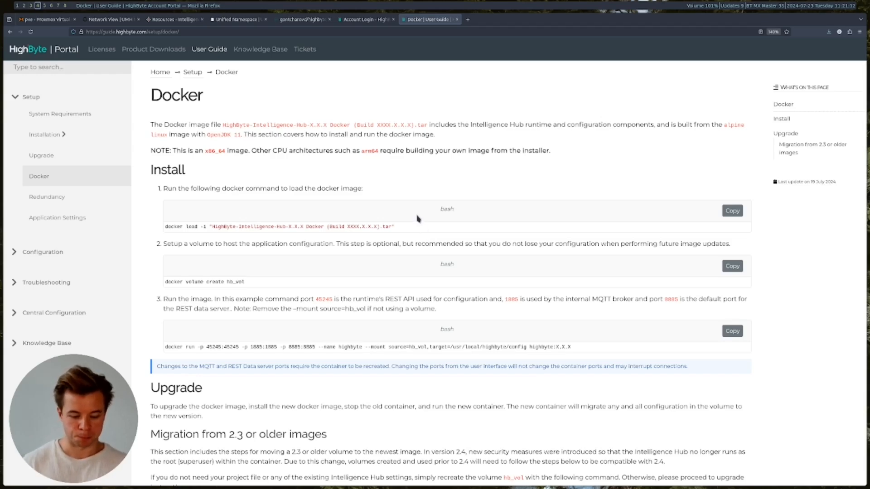
- From the Account Portal, open Available Downloads and expand Intelligence Hub Version 4.0 (beta)
key("alt+Tab")
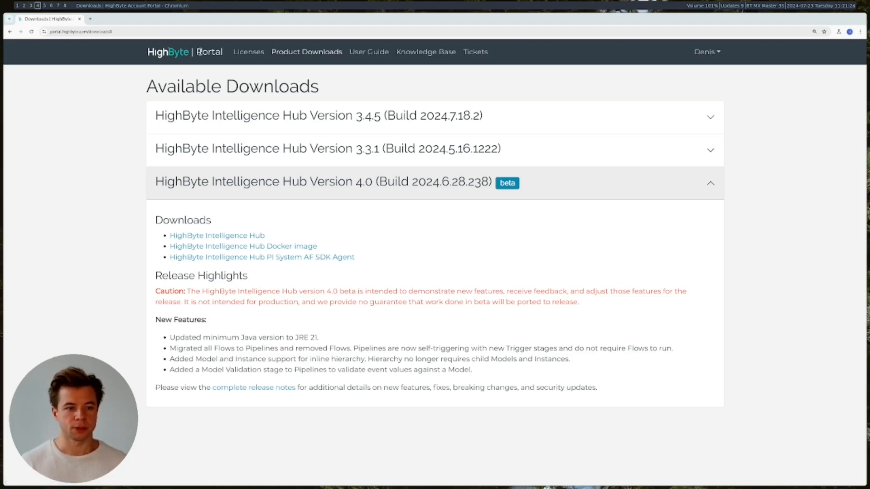
left_click(173, 54)
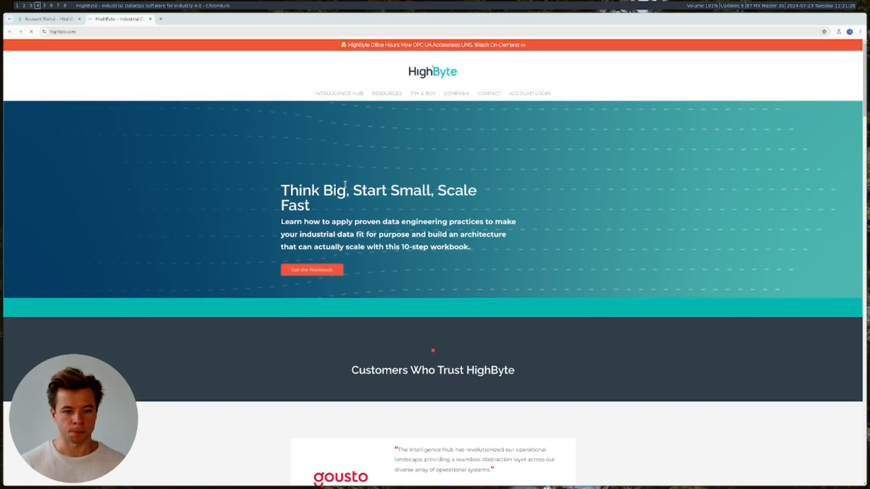
left_click(150, 18)
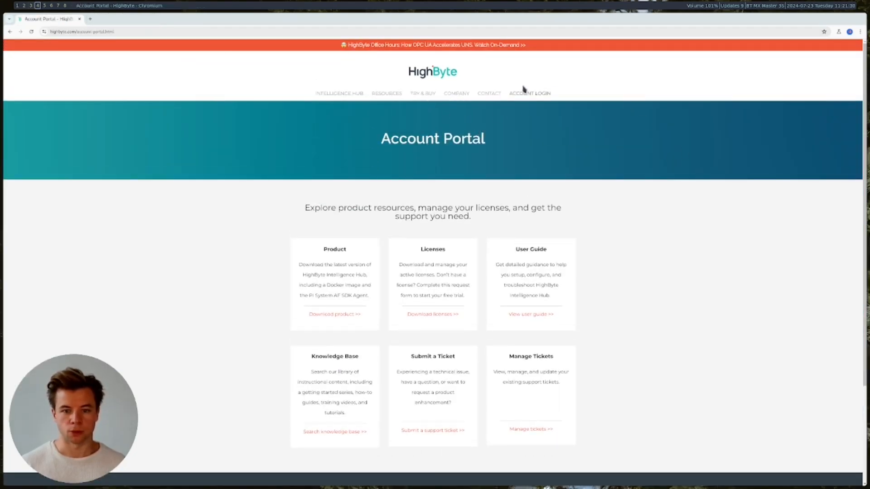
left_click(347, 317)
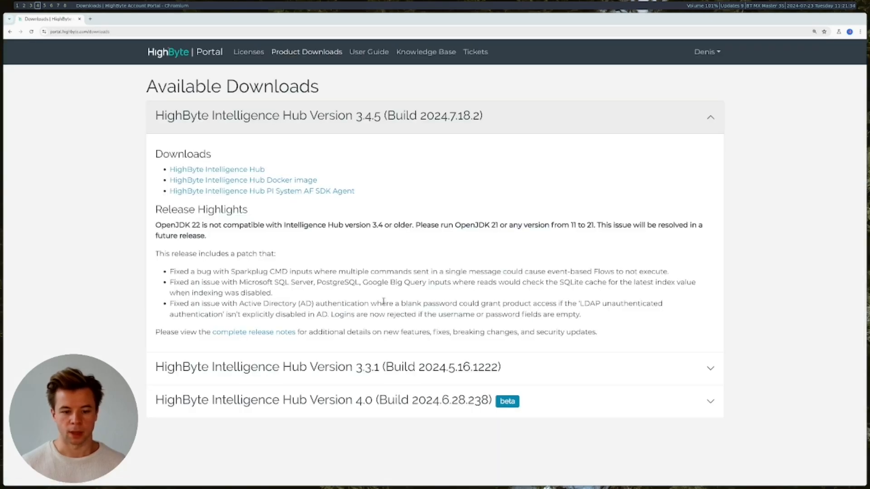
left_click(302, 407)
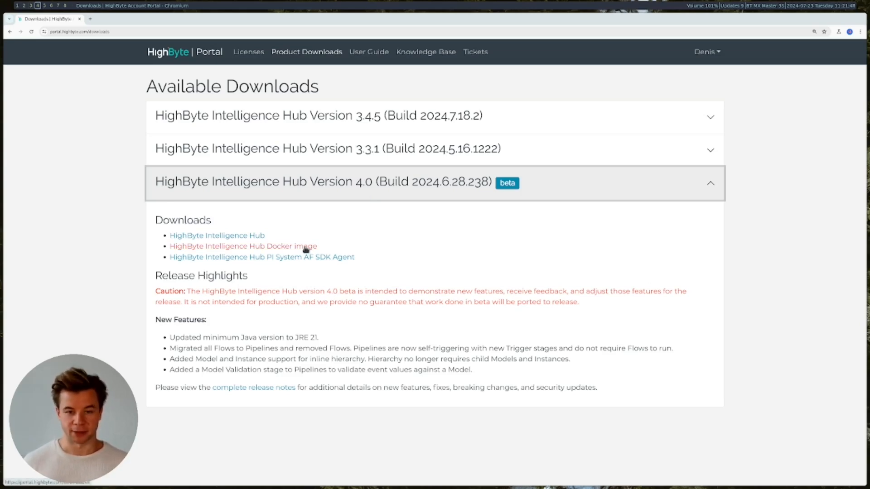
- Scroll through the Docker setup guide, then return to the downloads page
key("alt+Tab")
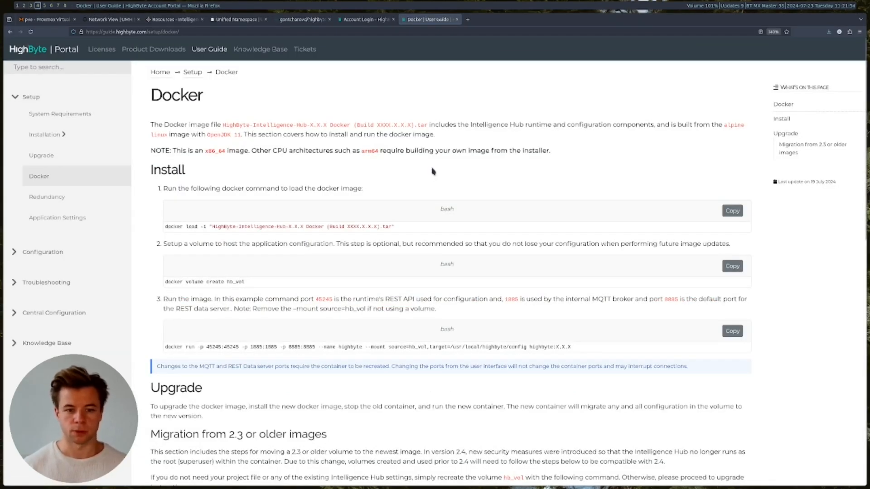
scroll(440, 172, "down", 1)
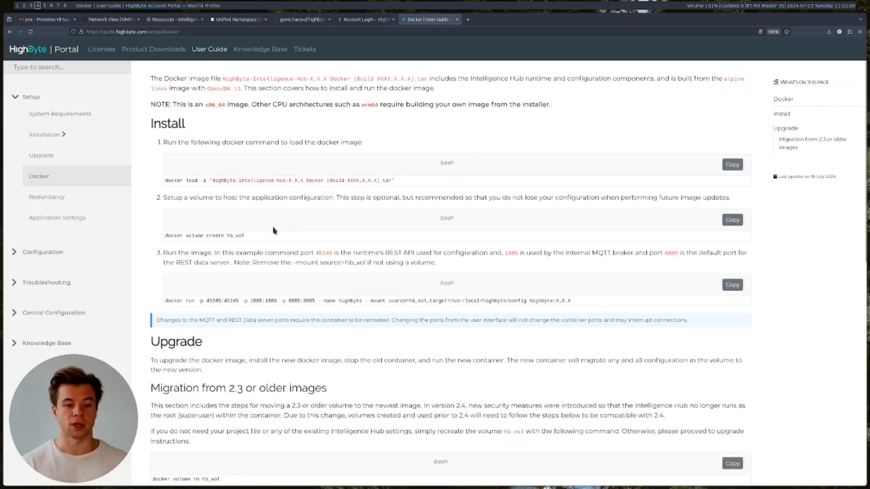
key("alt+Tab")
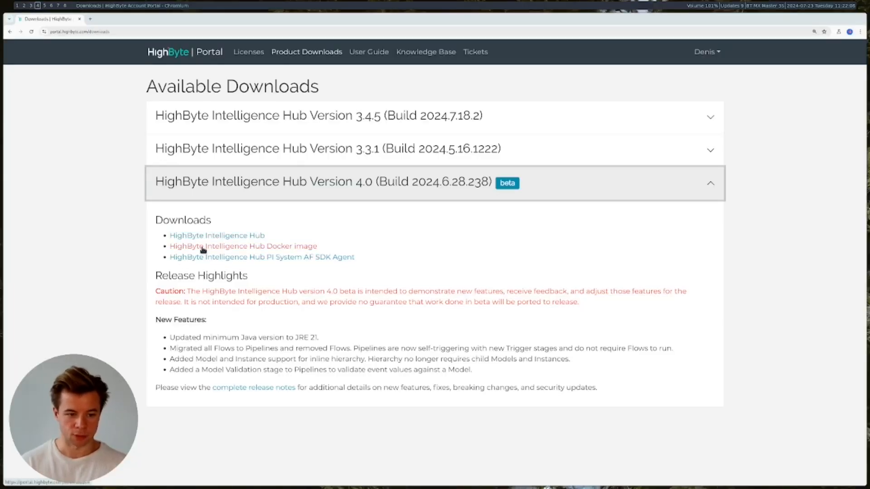
- Download the HighByte Intelligence Hub Docker image after agreeing to the licence, and check its progress
left_click(266, 251)
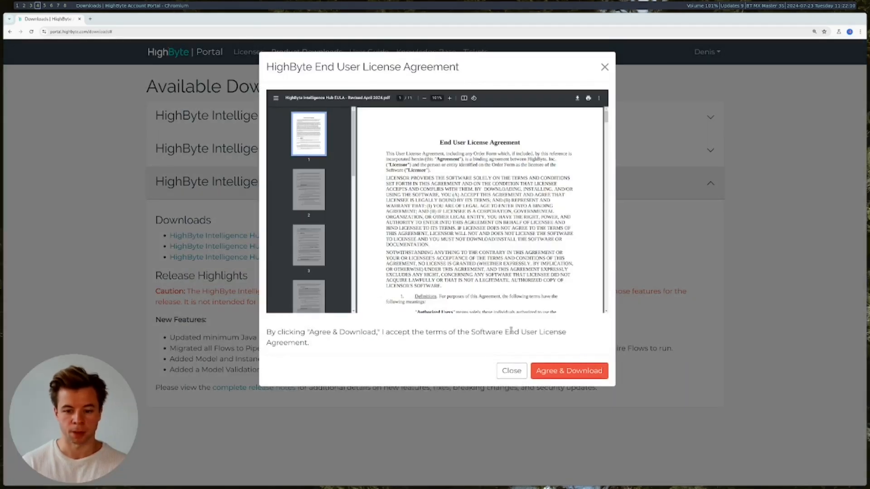
left_click(578, 376)
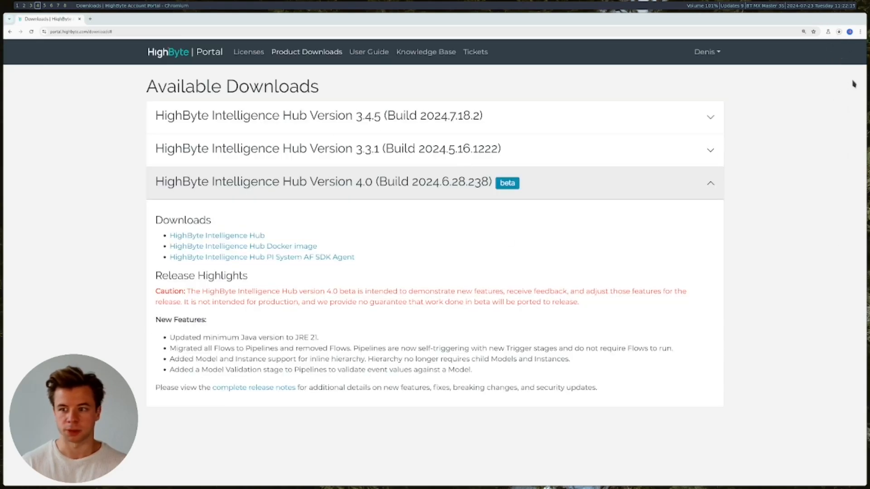
left_click(839, 32)
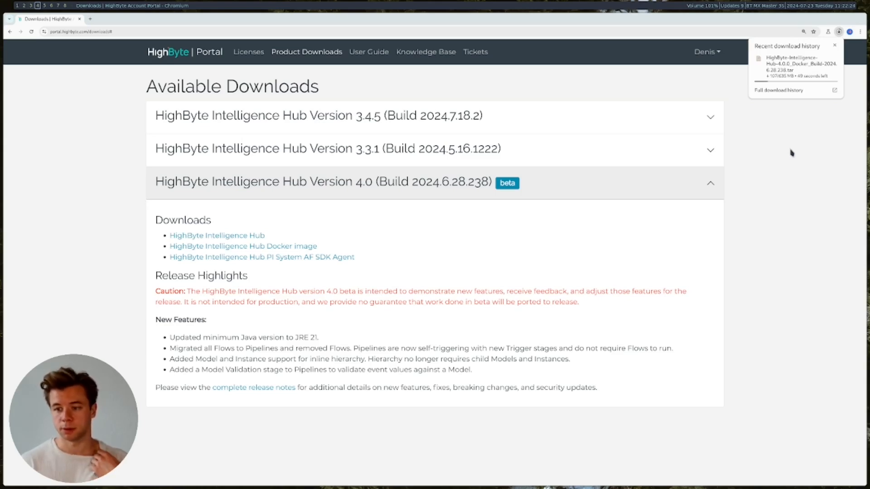
left_click(785, 208)
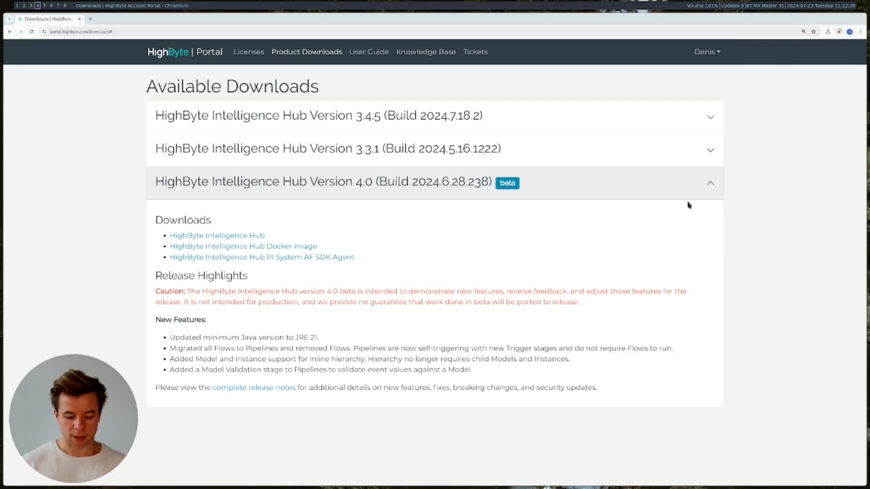
- Zoom the Docker setup guide to 200% and read through it
key("super+j")
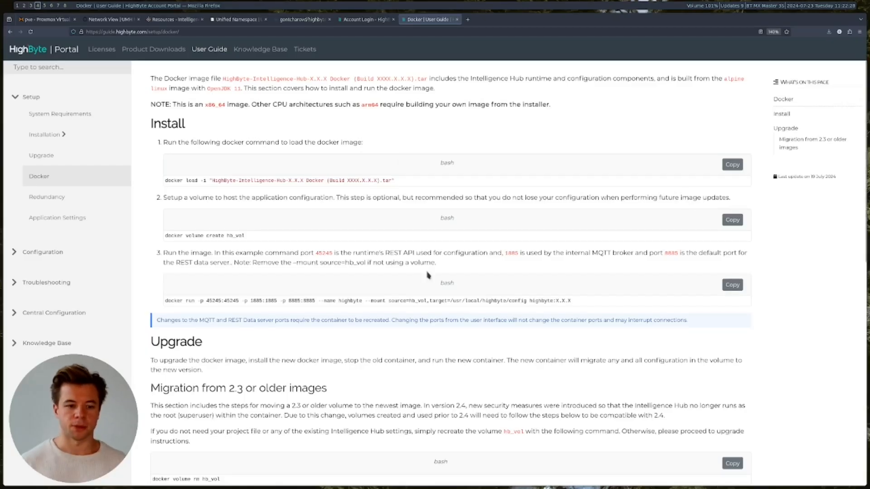
scroll(428, 276, "up", 2)
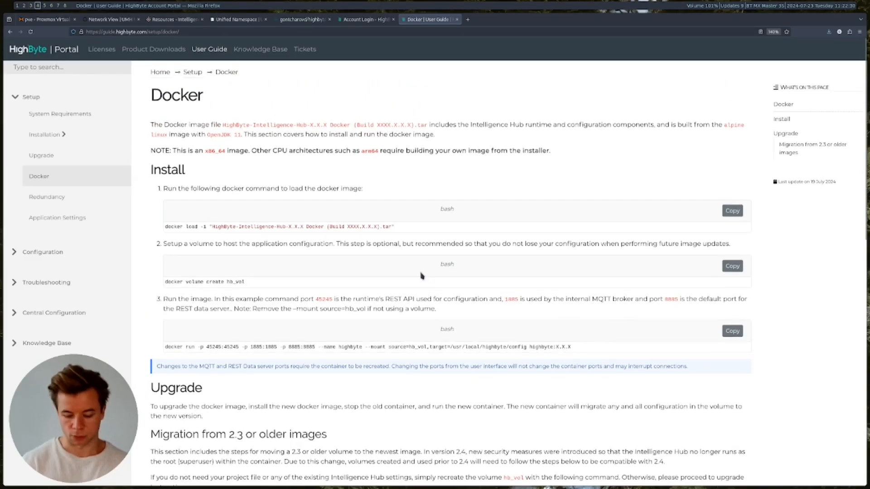
key("ctrl+plus")
key("ctrl+plus")
key("ctrl+plus")
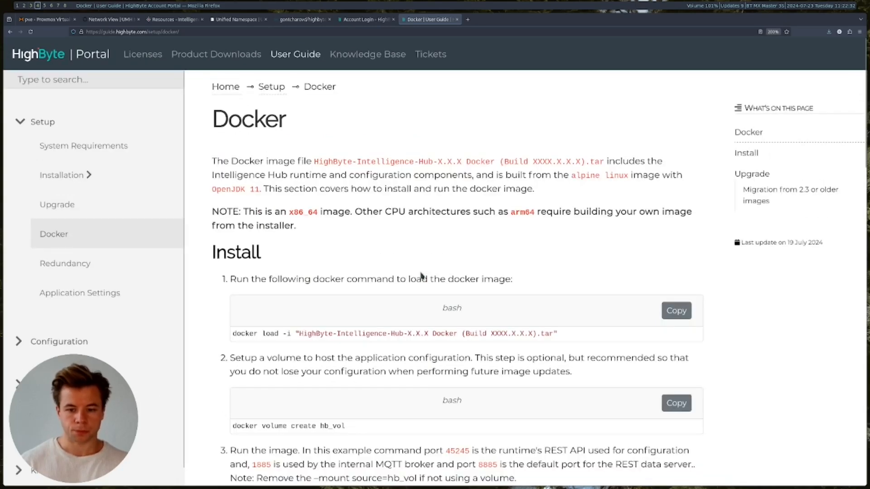
scroll(493, 261, "down", 3)
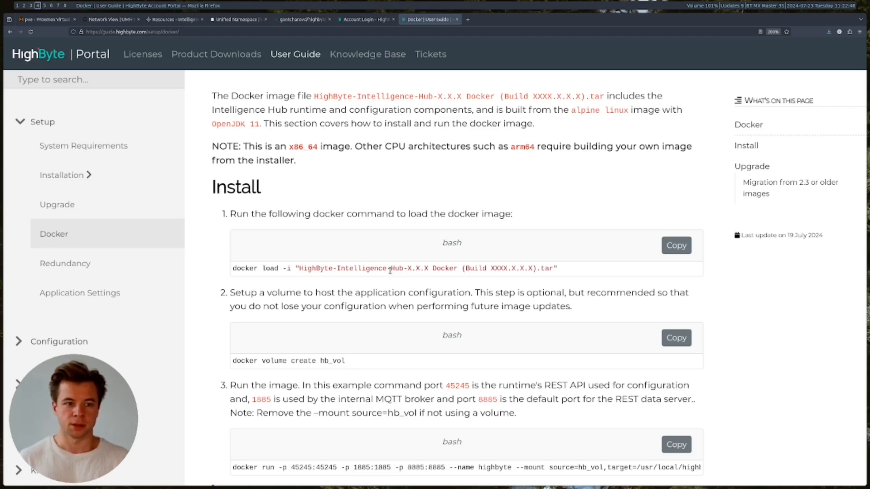
left_click(301, 21)
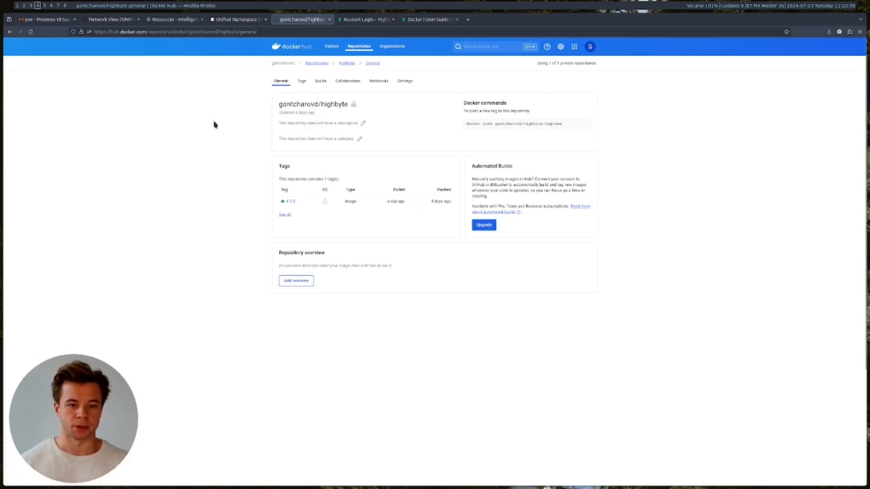
- Zoom Docker Hub to 150% and open the private highbyte repository from Repositories
key("ctrl+plus")
key("ctrl+plus")
key("ctrl+plus")
key("ctrl+plus")
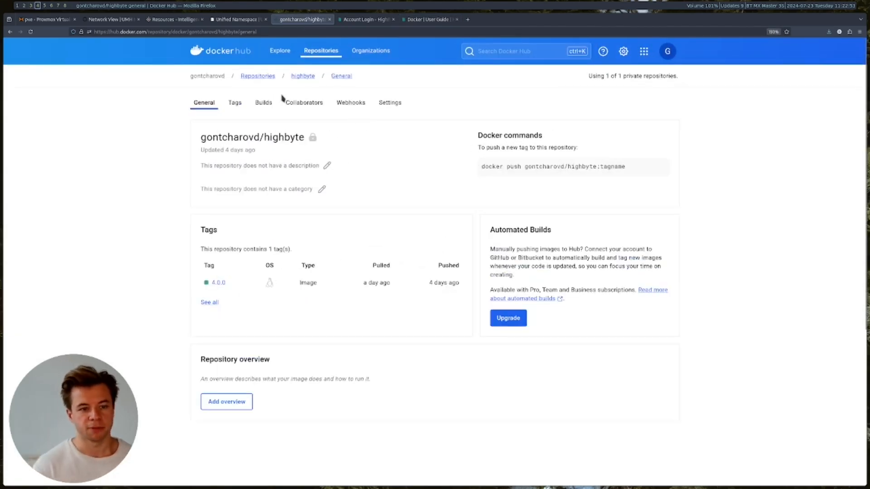
left_click(262, 77)
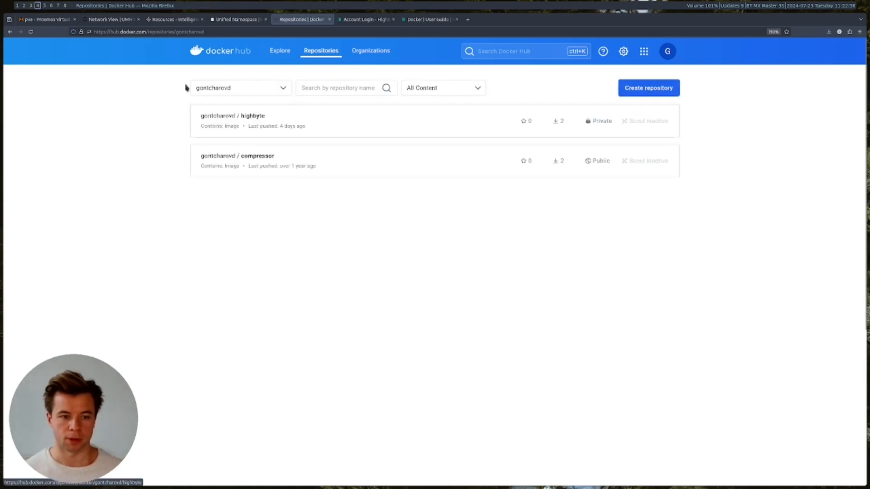
left_click(259, 119)
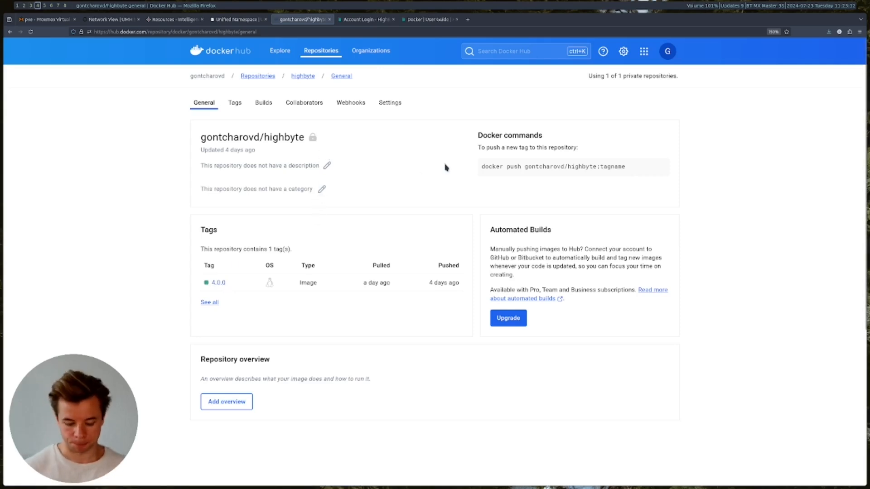
- Confirm the Docker image download finished and select the 'docker load -i' command in the guide
key("alt+Tab")
left_click(840, 32)
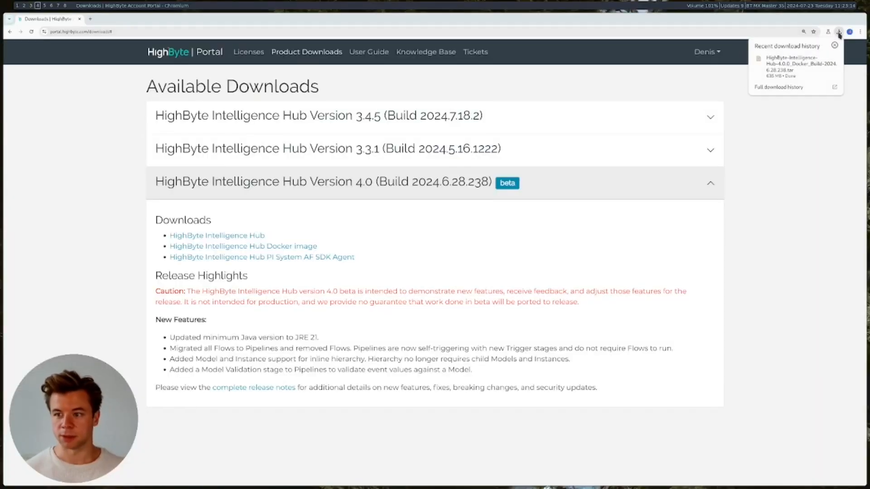
left_click(799, 158)
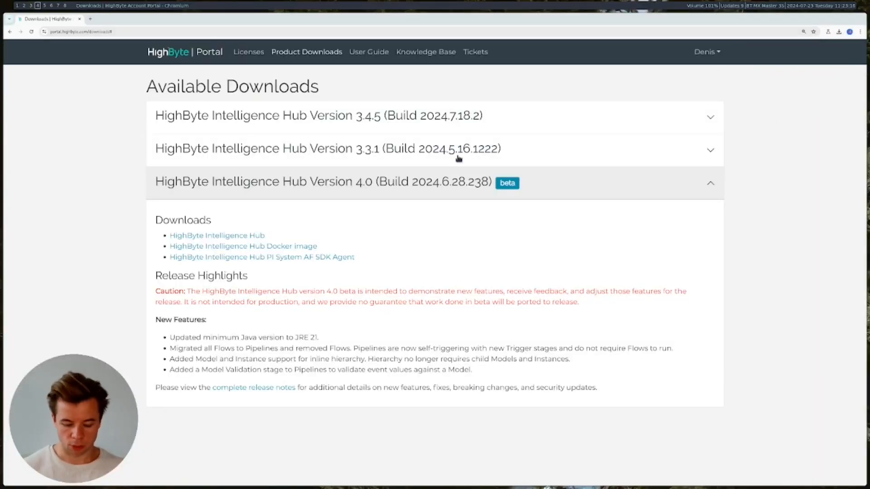
key("alt+Tab")
left_click(427, 20)
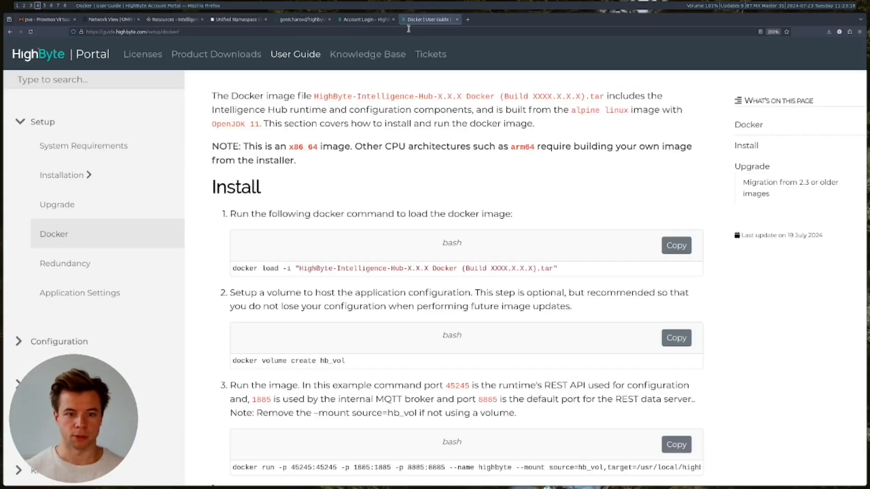
left_click_drag(292, 269, 233, 269)
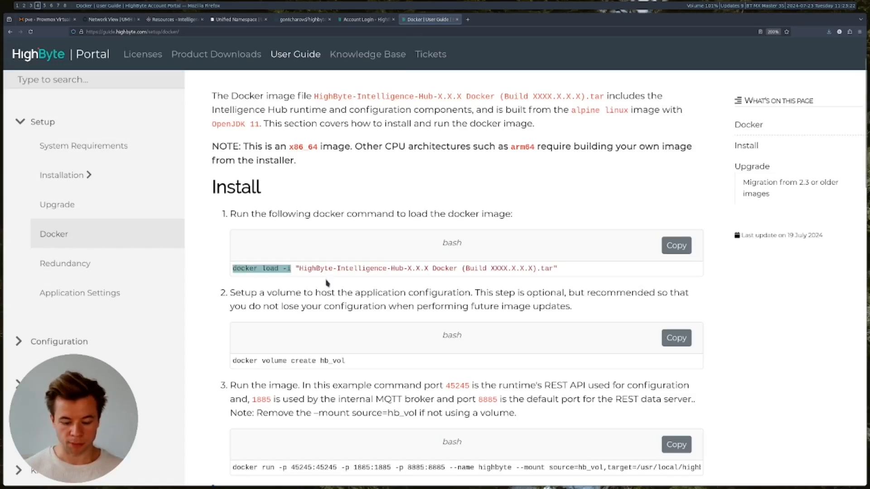
key("super+1")
- List the Downloads folder and enlarge and reposition the terminal window
type("ls")
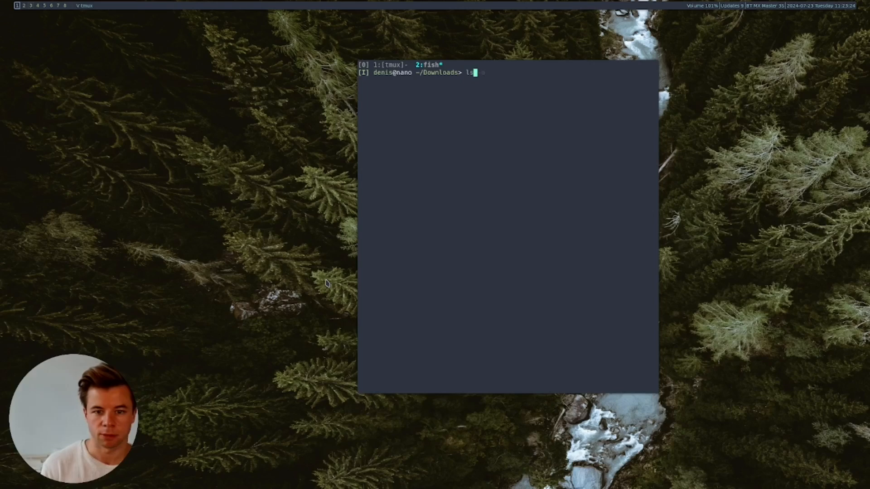
key("Return")
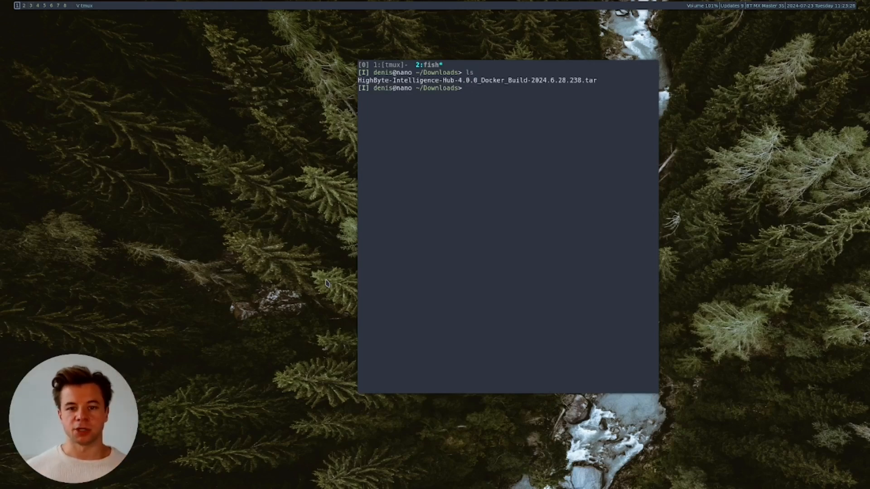
key("ctrl+plus")
key("ctrl+plus")
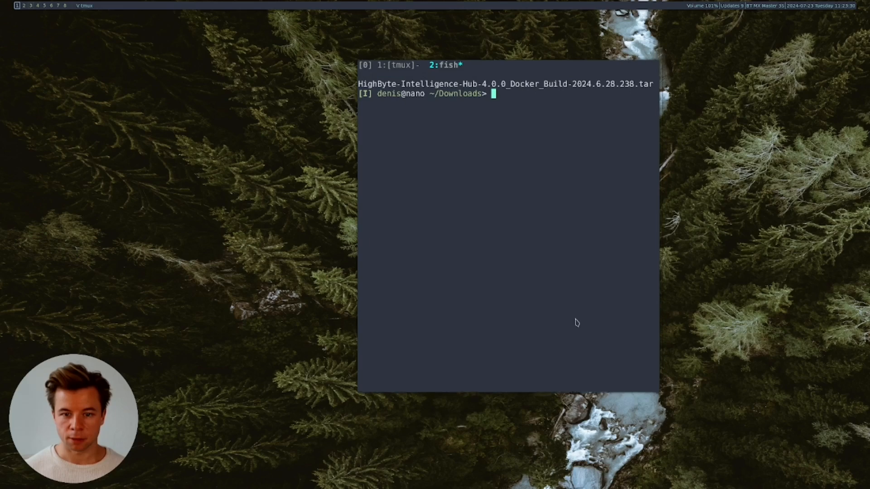
left_click_drag(576, 320, 736, 325)
left_click_drag(622, 255, 528, 281)
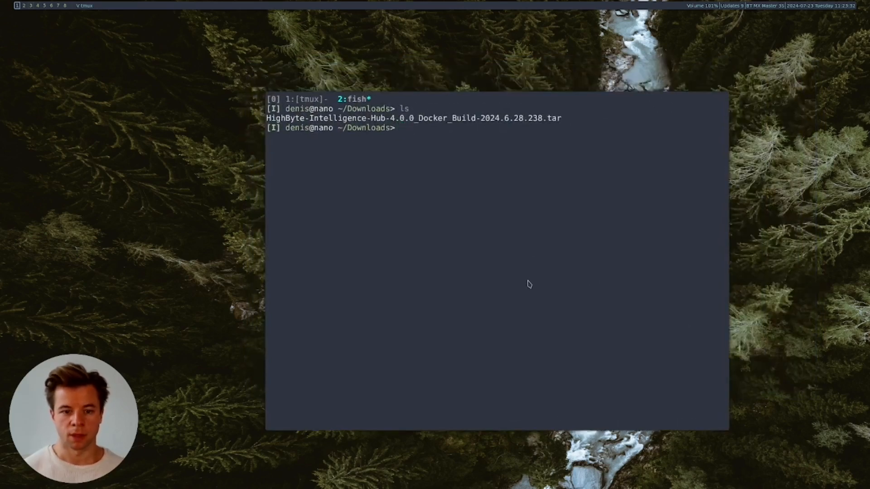
- Load the HighByte image from the downloaded tar with sudo docker load -i
type("docker load -i")
key("Left")
key("Home")
type("sudo")
key("End")
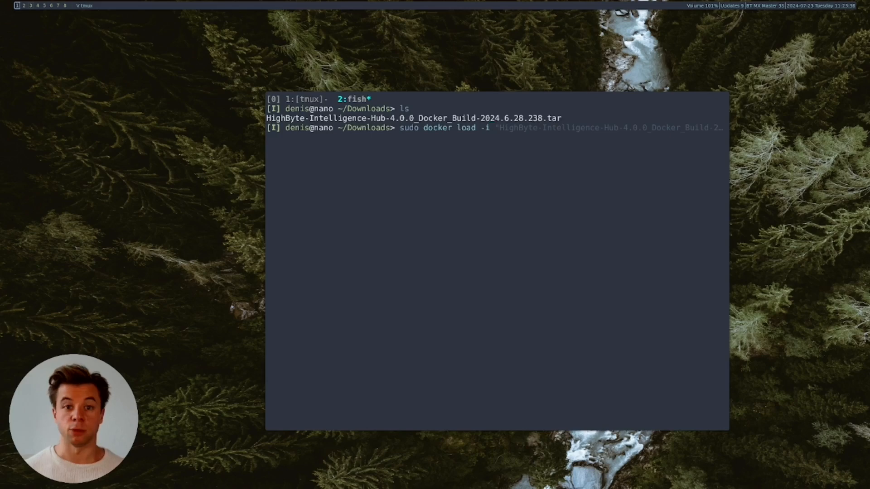
key("Tab")
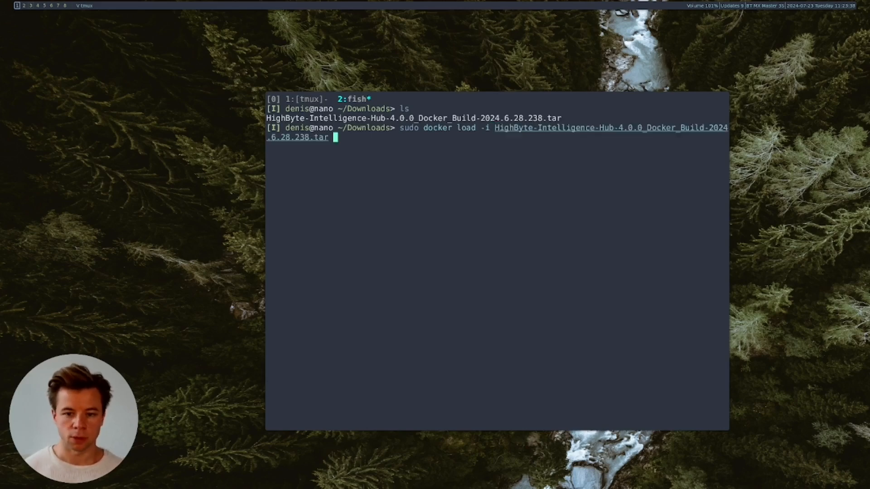
key("Return")
key("Return")
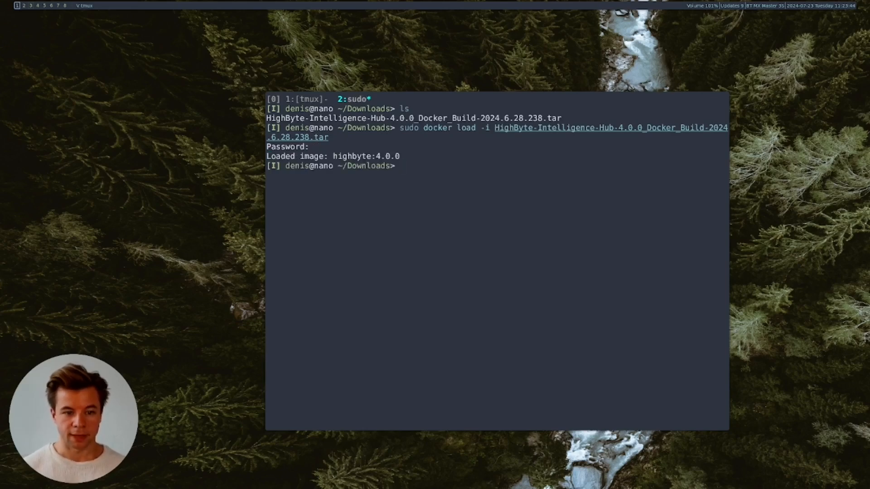
- List the local Docker images with sudo docker images
type("sudo docker images ls")
key("Return")
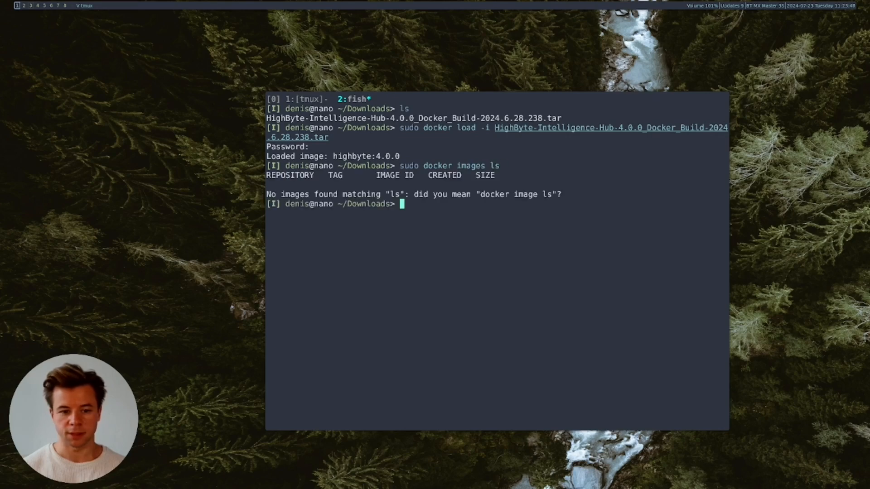
key("Up")
key("BackSpace")
key("BackSpace")
key("BackSpace")
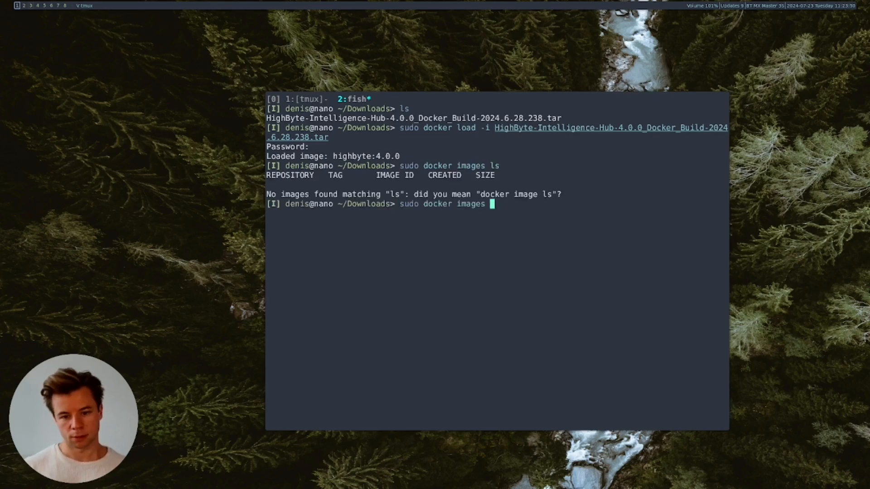
key("Return")
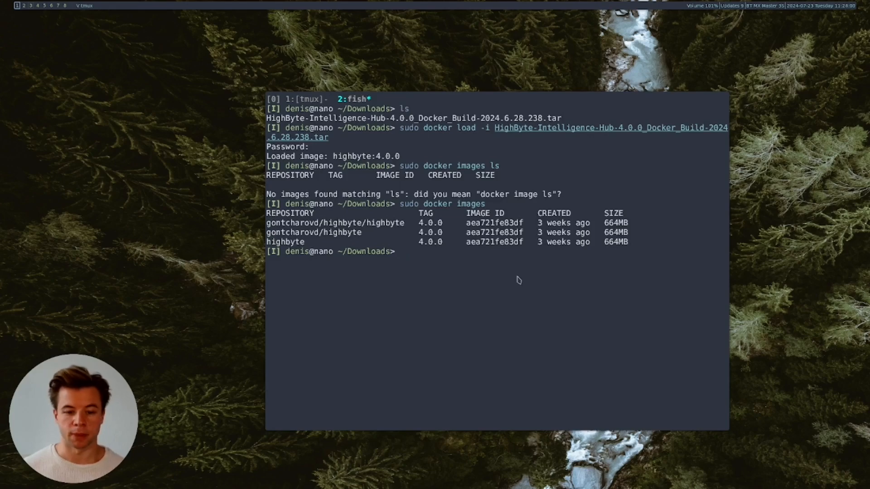
- Draft sudo docker tag highbyte:4.0.0 targeting the user's Docker Hub highbyte:4.0.0 repository
type("sudo docker ")
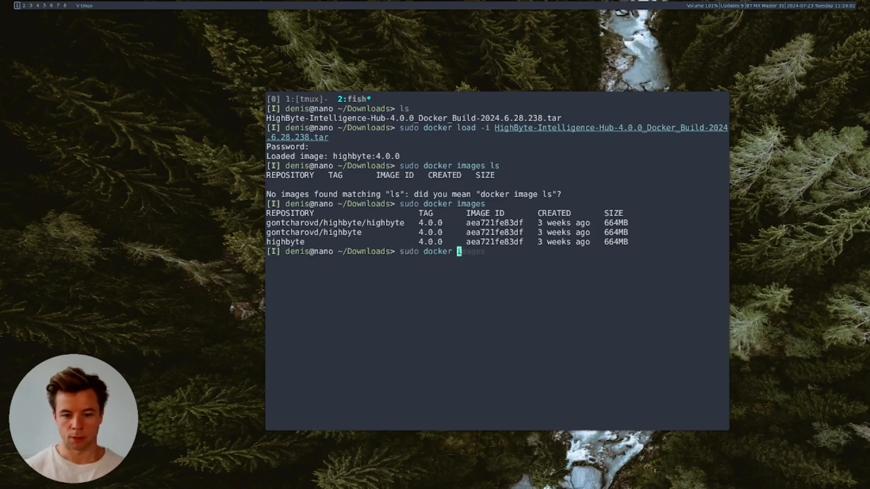
type("image t")
key("BackSpace")
key("Tab")
key("BackSpace")
key("BackSpace")
key("BackSpace")
key("BackSpace")
key("BackSpace")
key("BackSpace")
type("t")
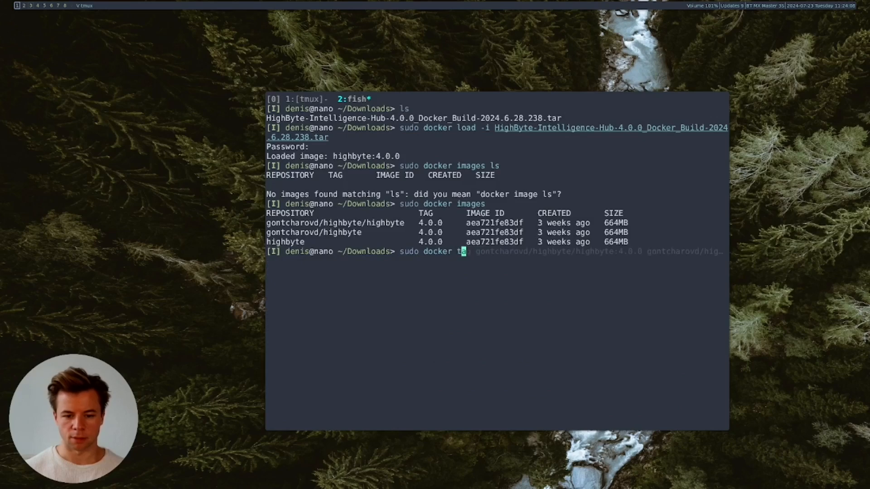
type("ag")
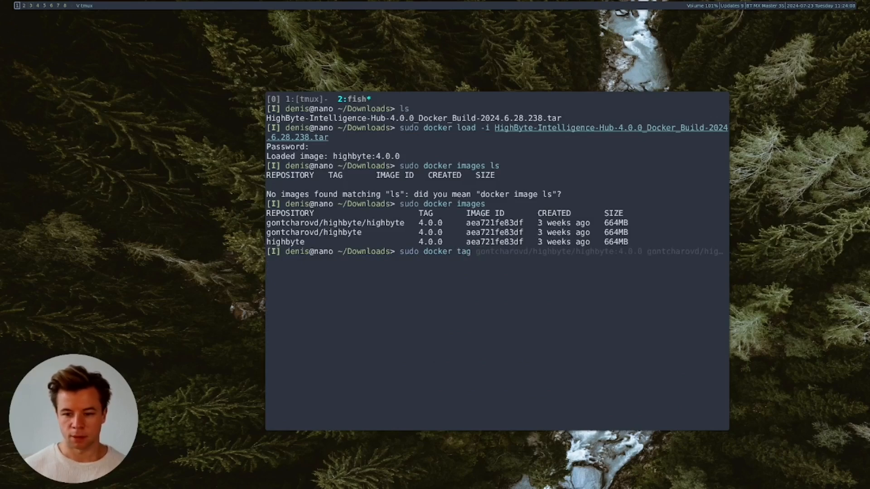
key("Right")
key("Left")
key("Left")
key("Left")
key("Left")
key("Left")
key("Left")
key("Left")
key("Left")
key("Left")
key("Left")
key("Left")
key("Left")
key("Left")
key("Left")
key("Left")
key("Left")
key("Left")
key("Left")
key("Left")
key("Left")
key("ctrl+w")
key("ctrl+w")
key("ctrl+w")
key("ctrl+w")
type("tag ")
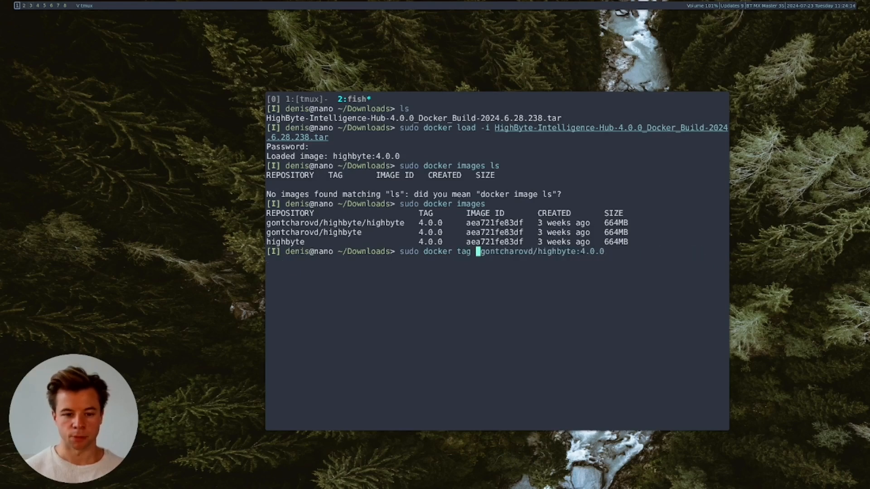
type("highbyte")
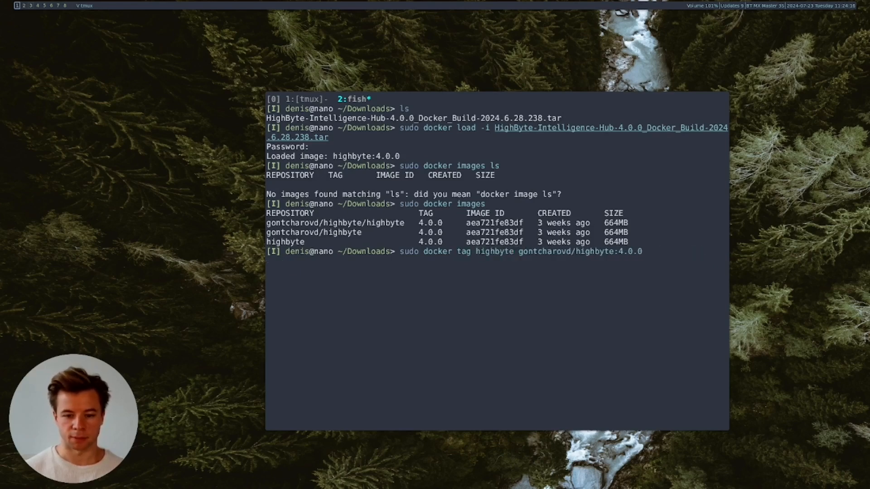
type(":4.0.0")
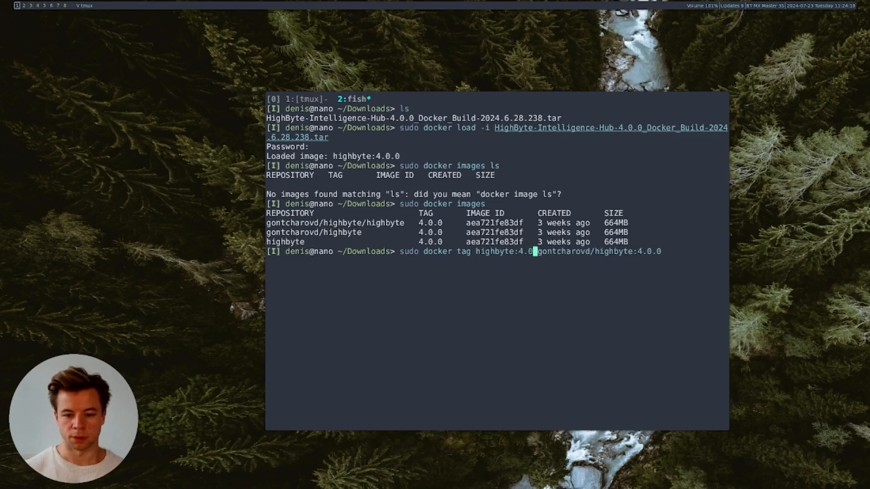
key("Right")
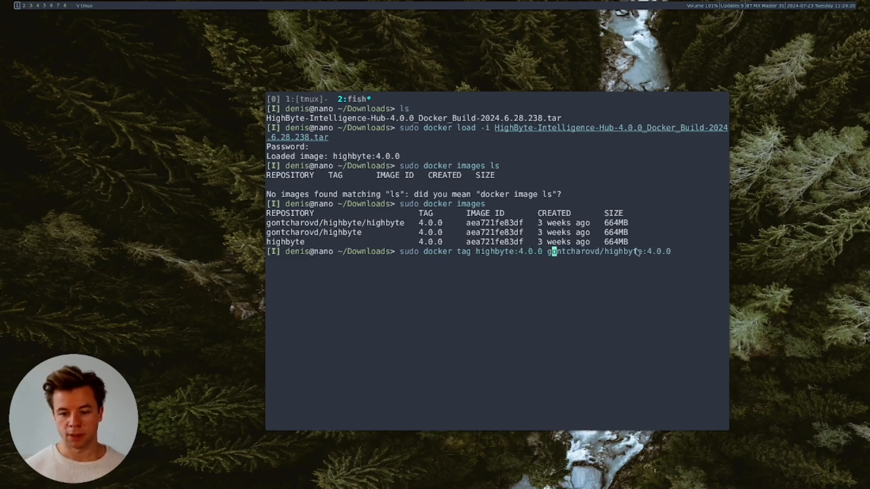
key("Right")
key("Right")
key("Right")
key("Right")
key("Right")
key("Right")
key("Right")
key("Right")
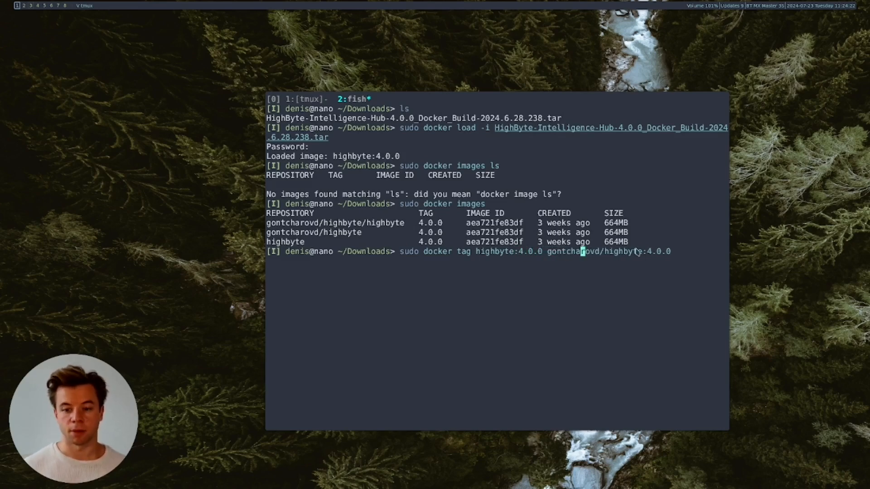
key("Right")
key("Left")
key("Left")
key("Left")
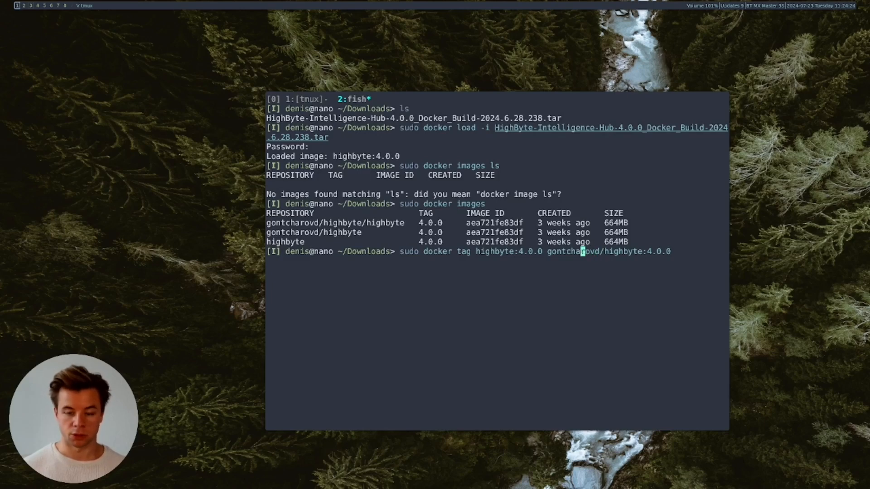
key("Right")
key("Right")
key("Right")
key("Right")
key("Right")
key("Right")
key("Right")
key("Right")
key("Right")
key("Right")
key("Right")
key("Right")
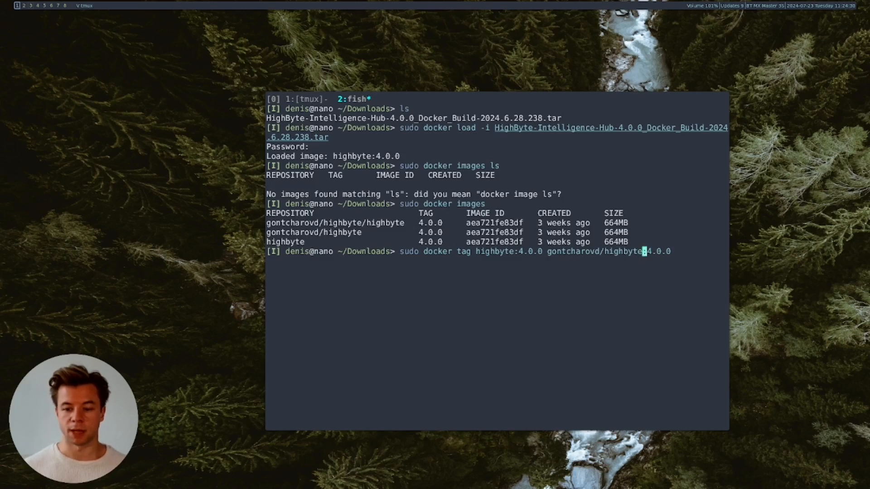
key("Right")
key("Right")
key("Right")
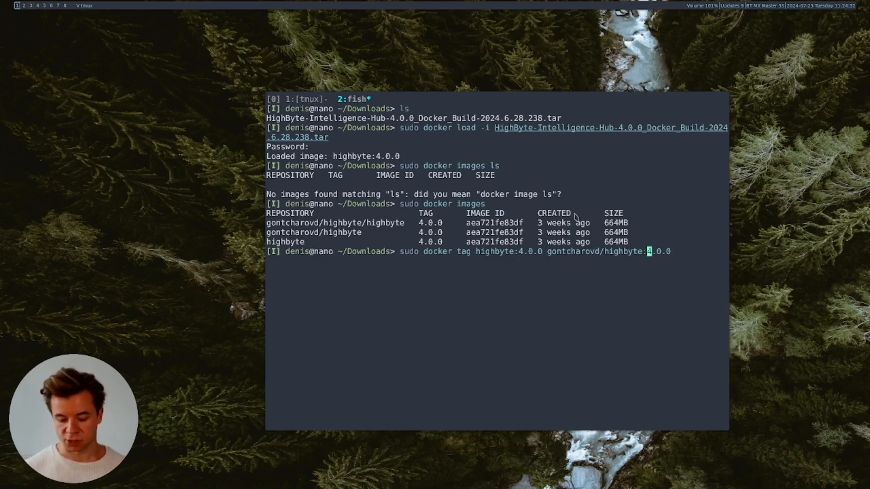
key("Right")
key("Right")
key("Right")
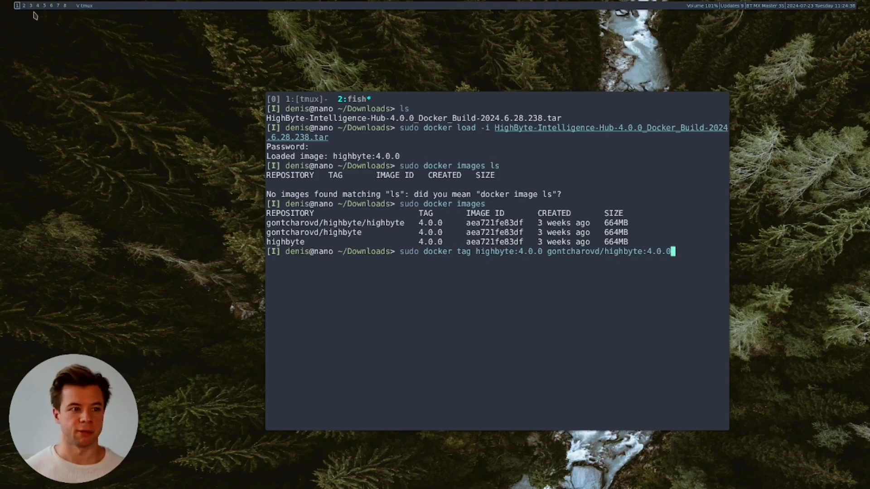
left_click(37, 5)
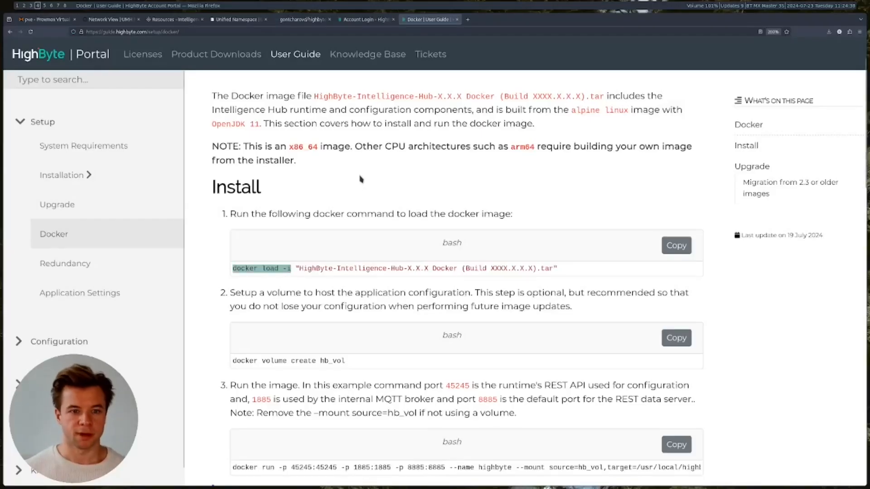
scroll(229, 66, "up", 3)
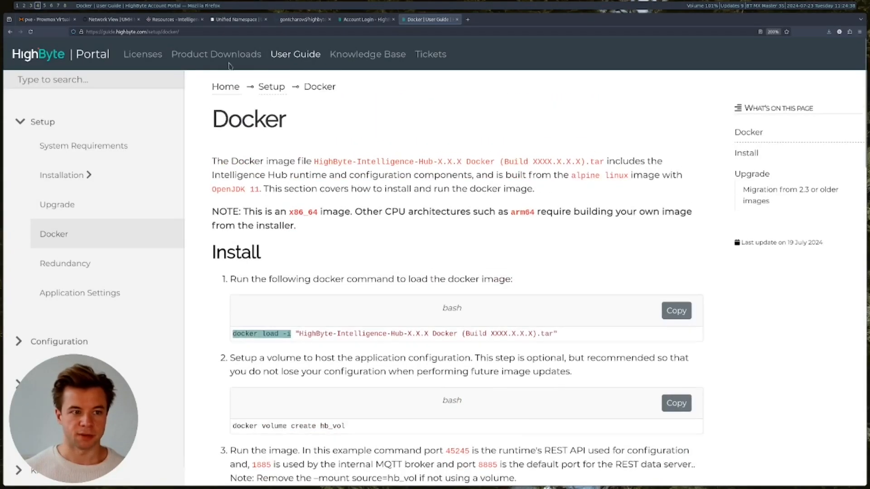
left_click(300, 20)
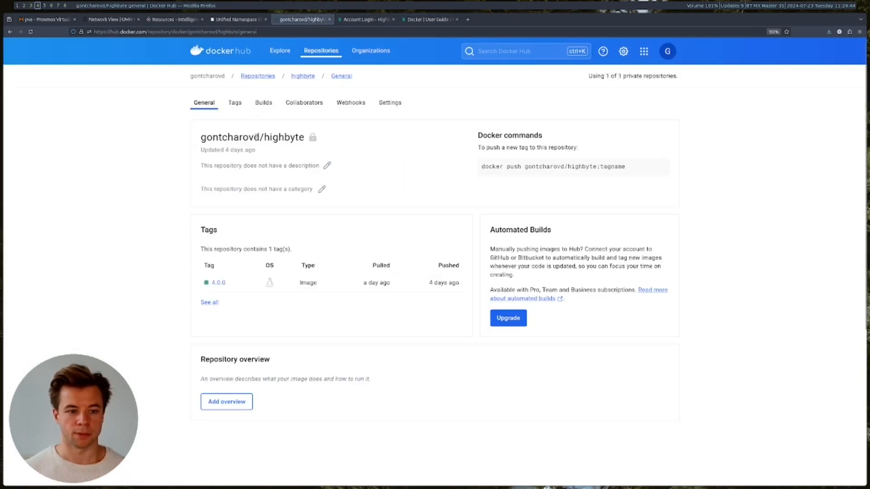
left_click_drag(226, 76, 190, 76)
left_click(177, 125)
left_click_drag(305, 138, 264, 138)
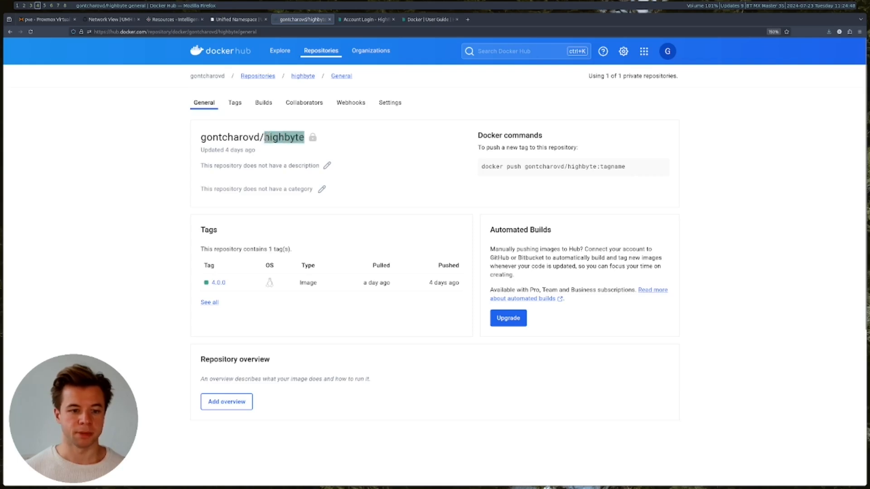
left_click(137, 193)
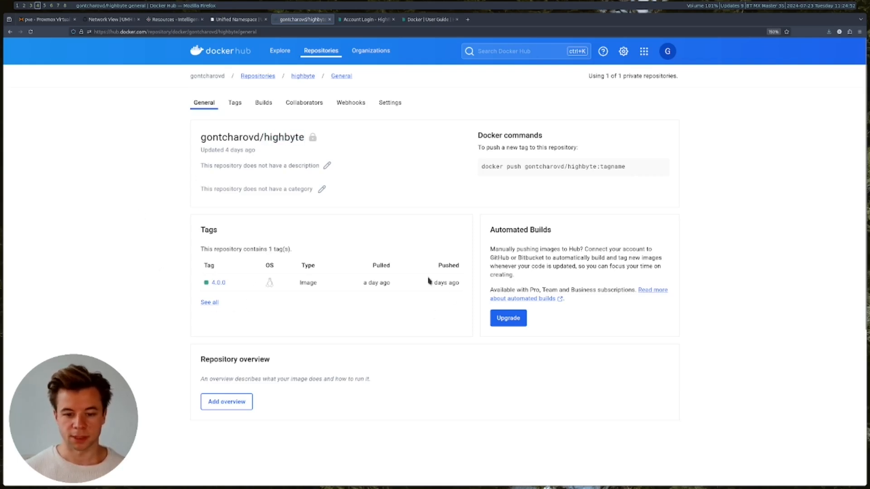
left_click(17, 6)
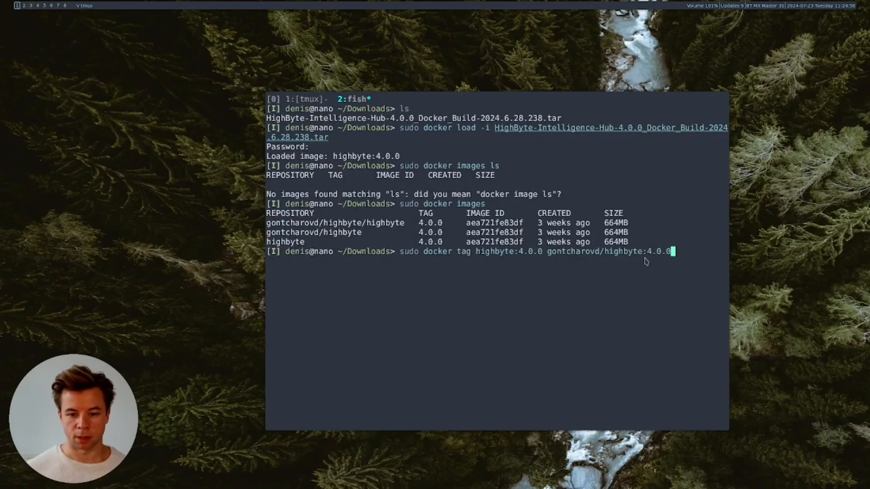
- Run the docker tag command and check the setup guide for the push step
key("Return")
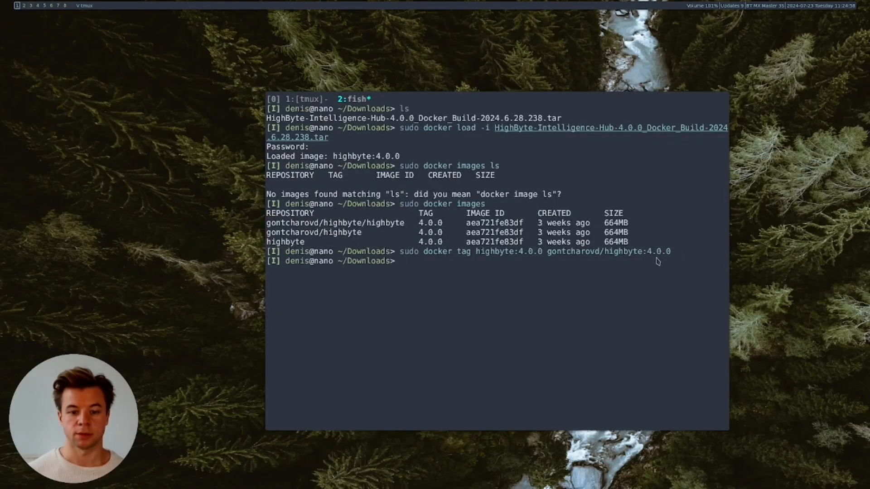
type("sudo docker")
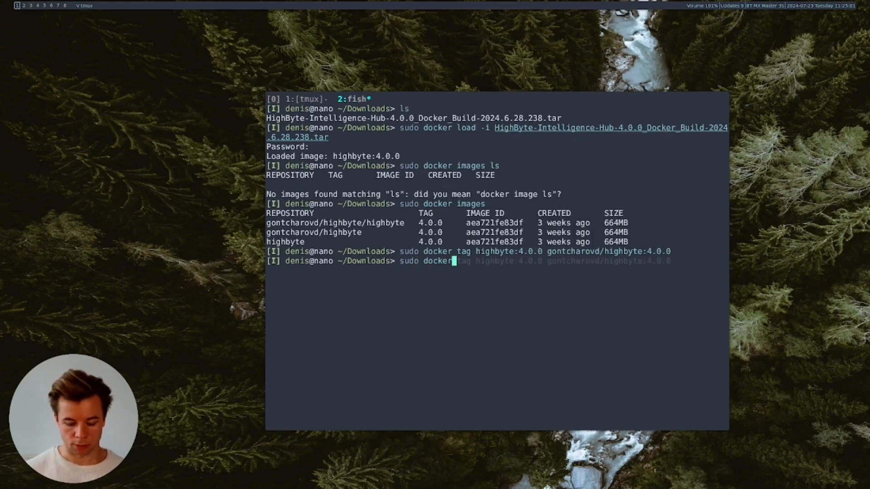
key("super+4")
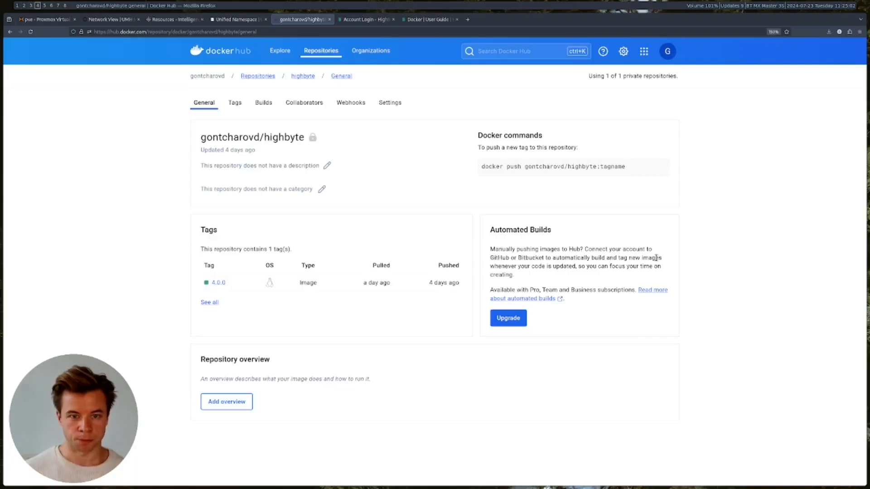
left_click(428, 19)
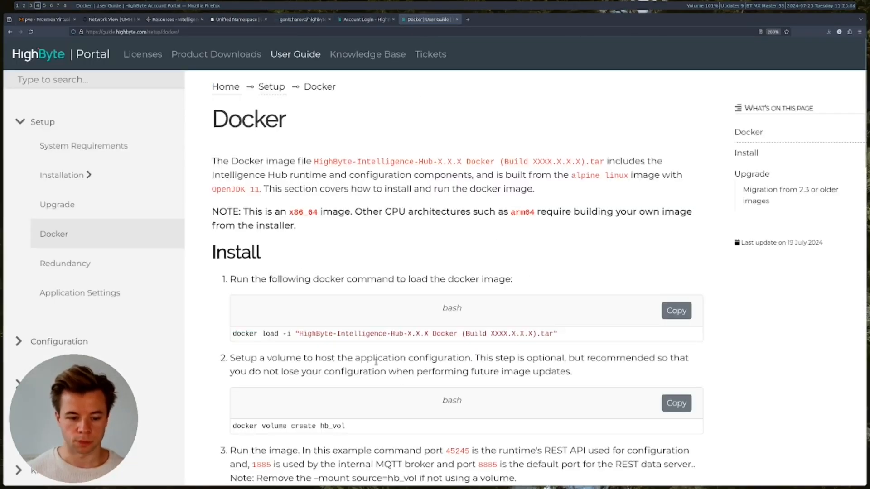
scroll(376, 363, "down", 2)
scroll(377, 364, "up", 1)
key("super+1")
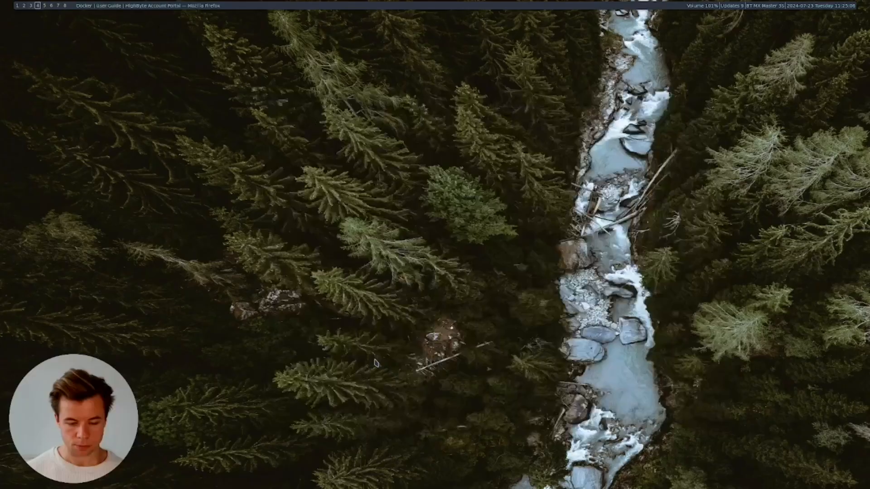
- Push highbyte:4.0.0 to the user's Docker Hub repository, rerunning the push after logging in
type("push gontcharovd/highbyte:4.0.0")
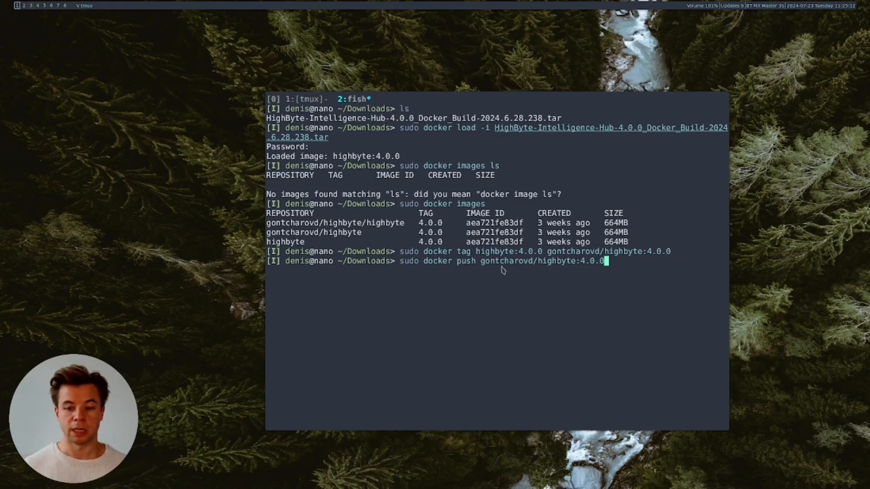
key("Return")
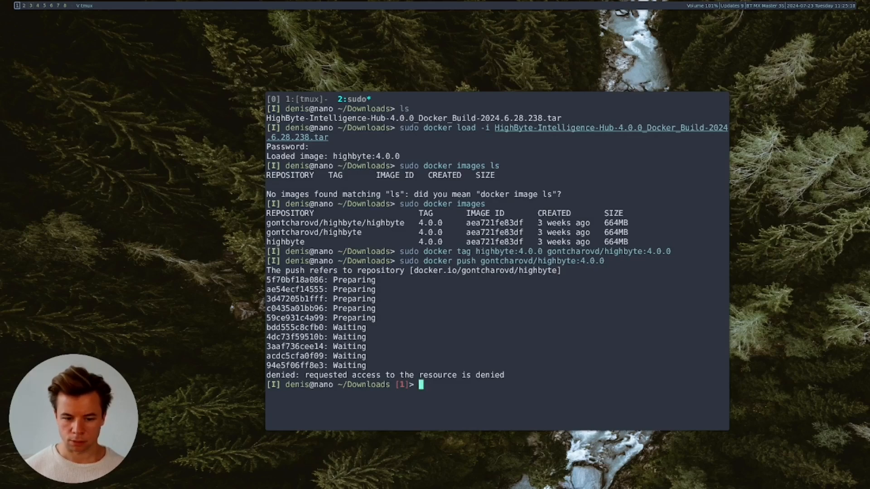
type("sudo docker login")
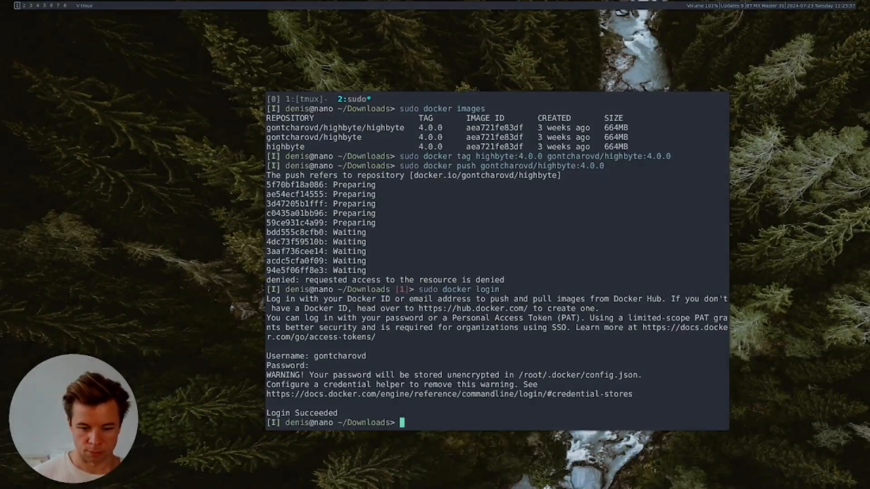
key("Up")
key("Up")
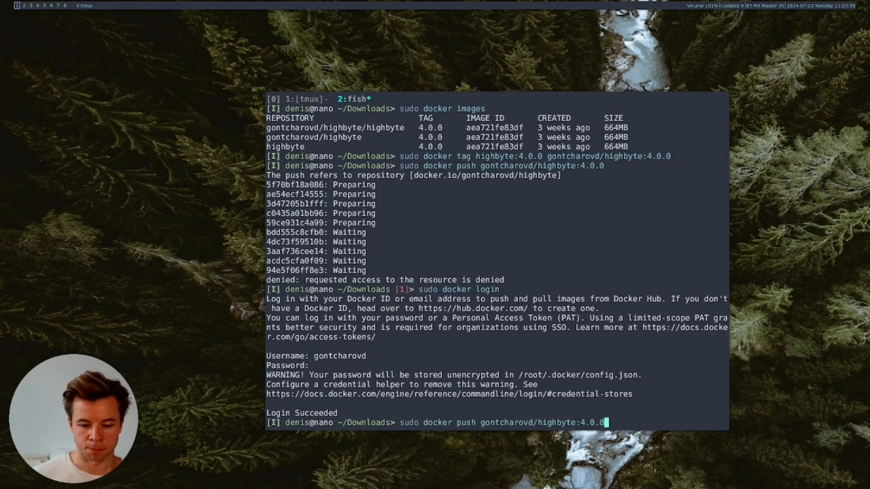
key("Return")
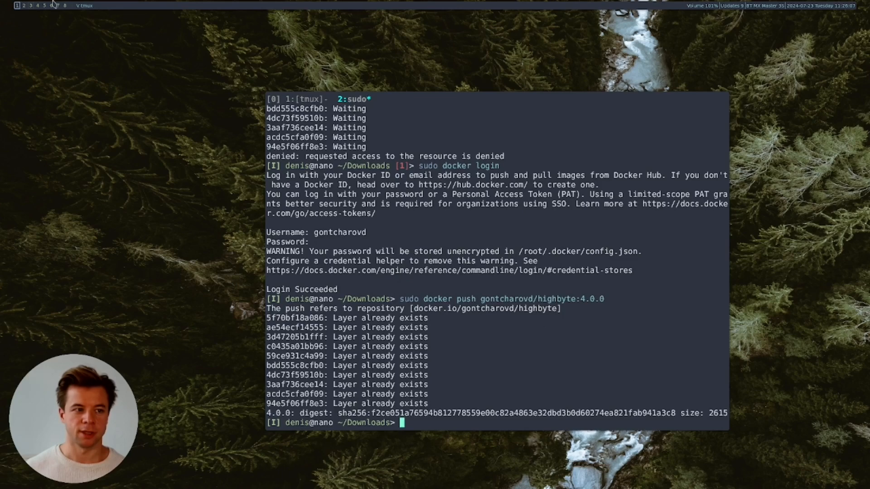
key("super+4")
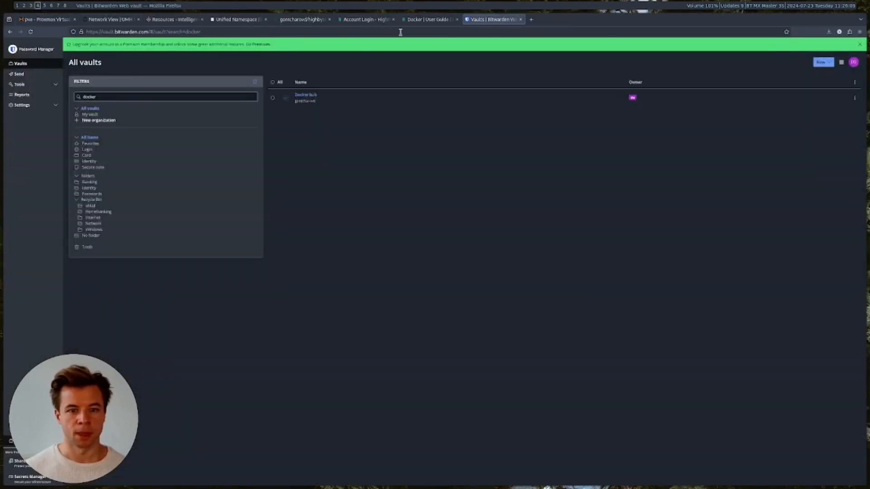
- Close the password vault and reload the Docker Hub highbyte repository to confirm tag 4.0.0's push time
left_click(520, 19)
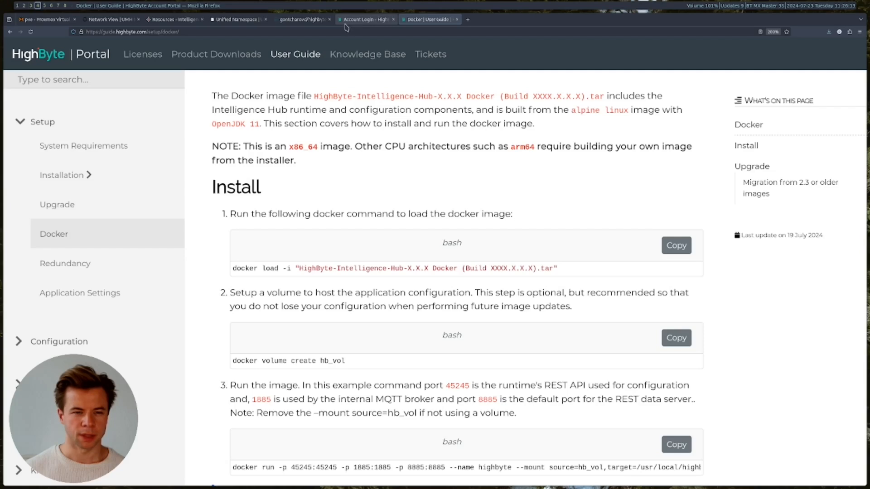
left_click(284, 24)
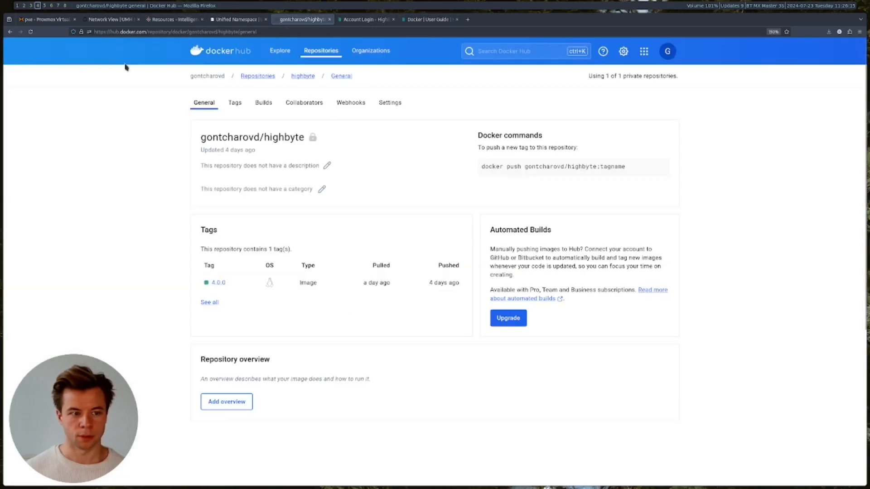
left_click(30, 32)
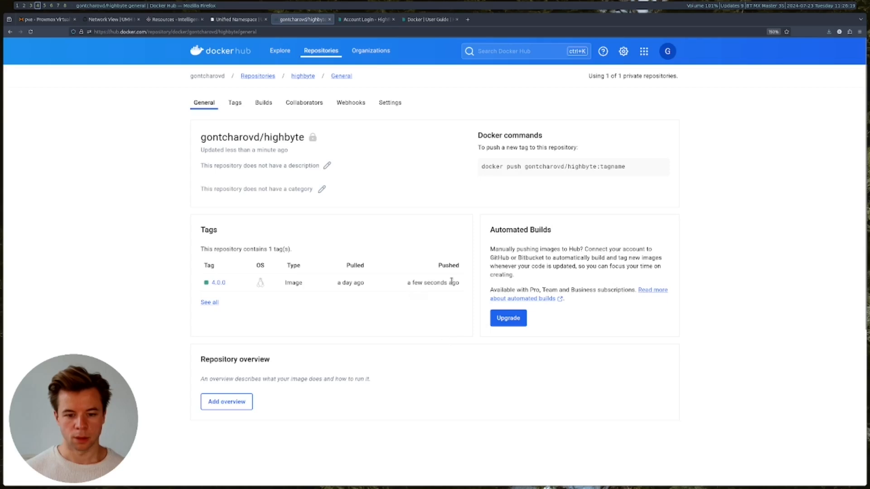
mouse_move(449, 285)
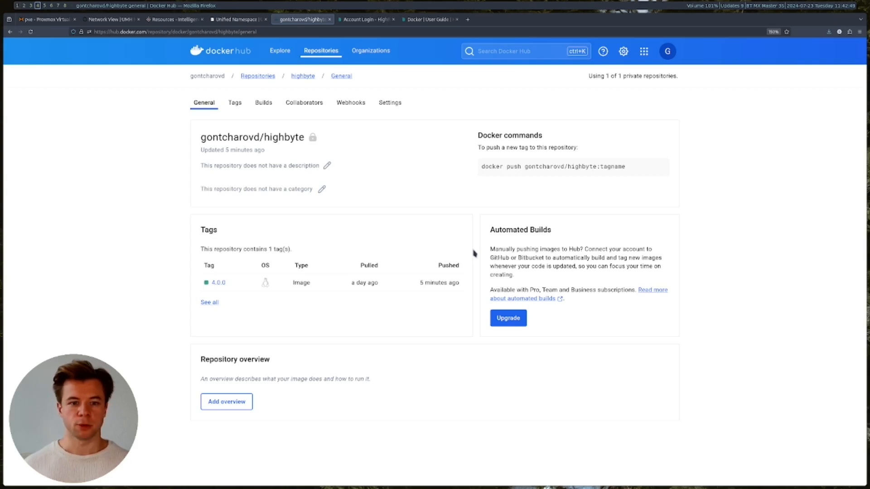
left_click(50, 19)
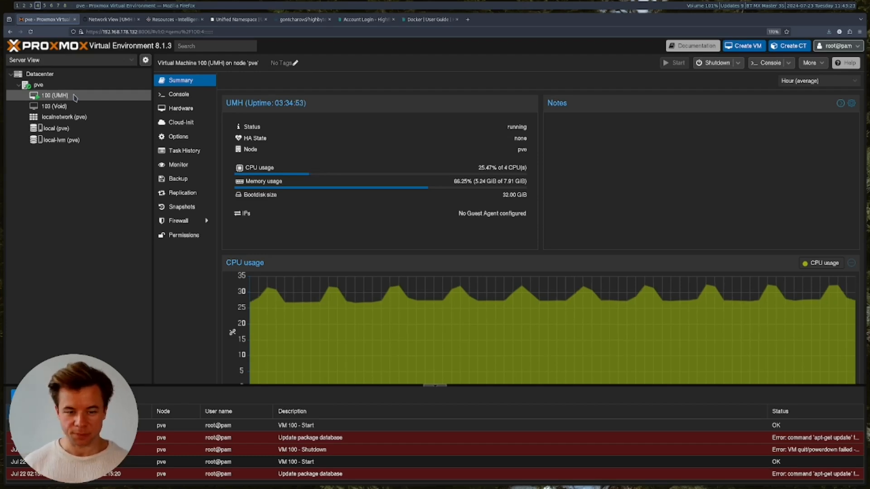
- Leave the running VM 100 (UMH) summary and return to the terminal workspace
key("super+1")
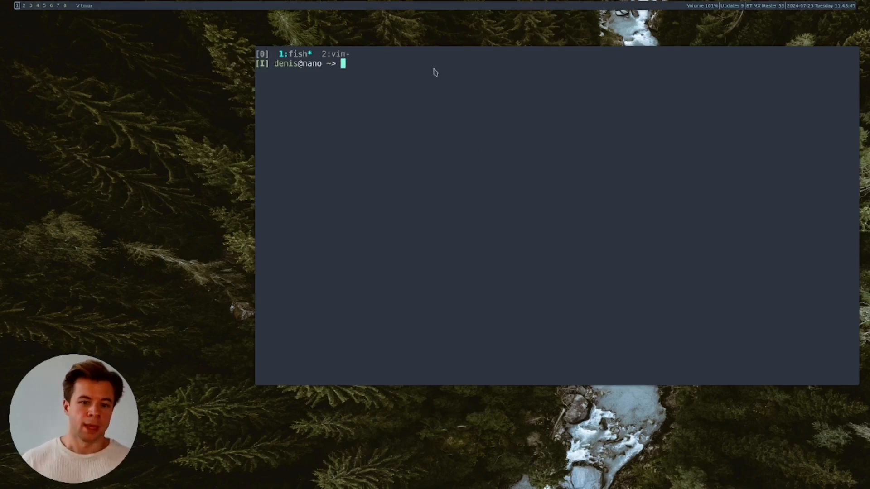
- Open create-kubernetes-secret.sh and review its registry server, username, email and password lines
left_click(340, 55)
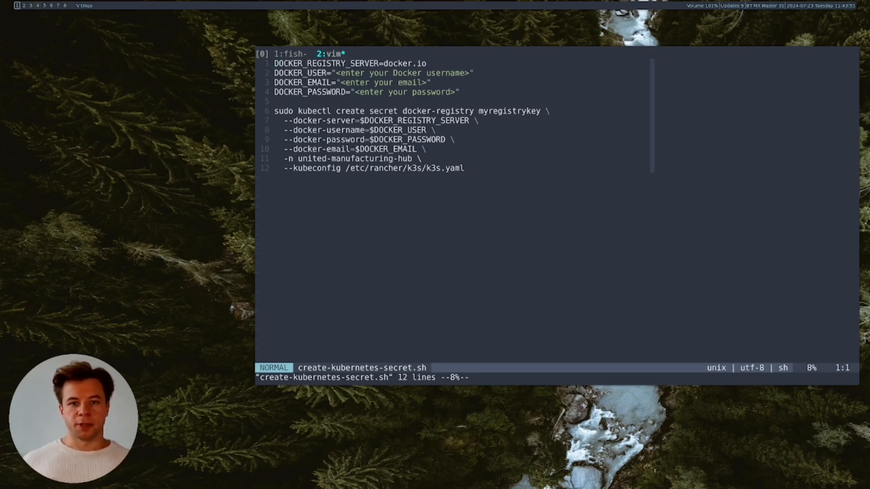
left_click(324, 116)
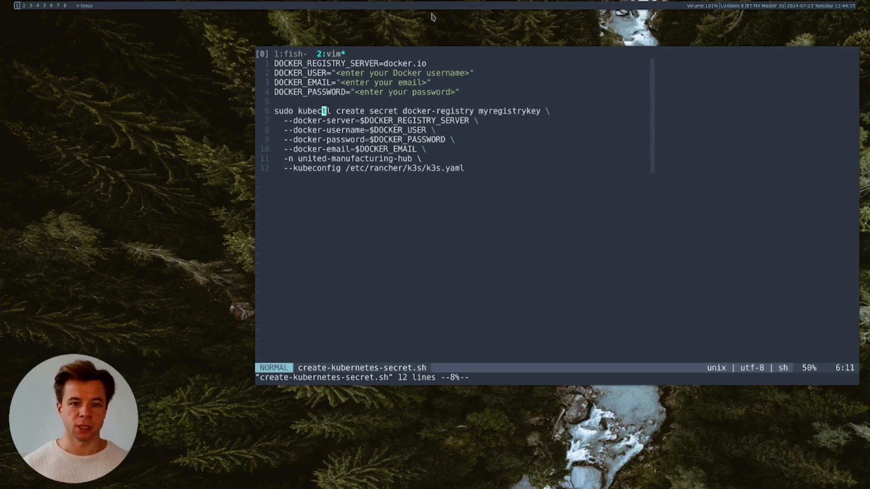
left_click(442, 66)
left_click(440, 74)
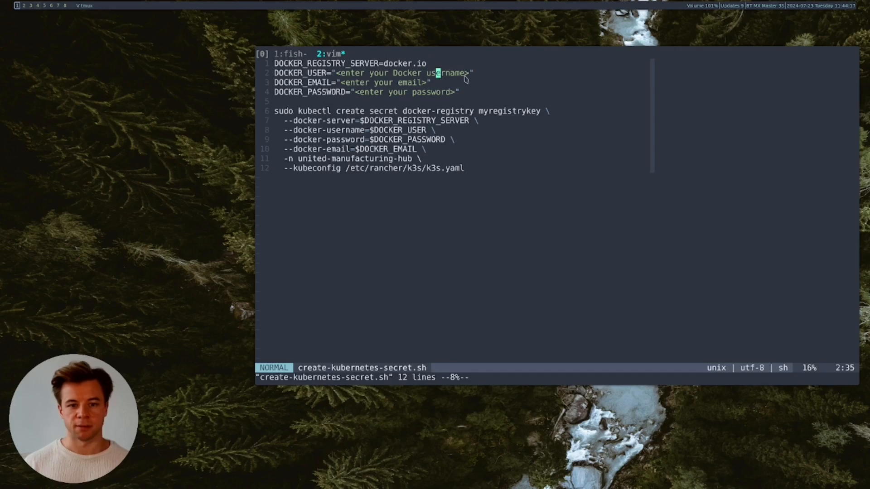
left_click(414, 83)
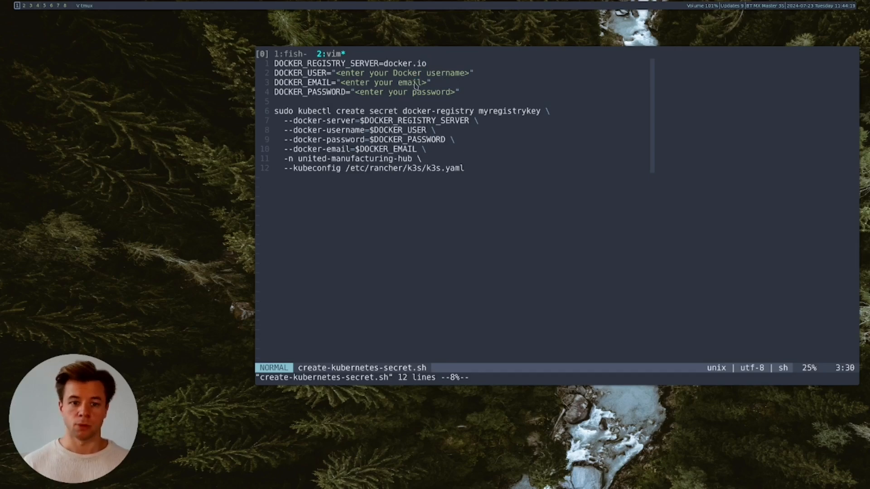
left_click(418, 92)
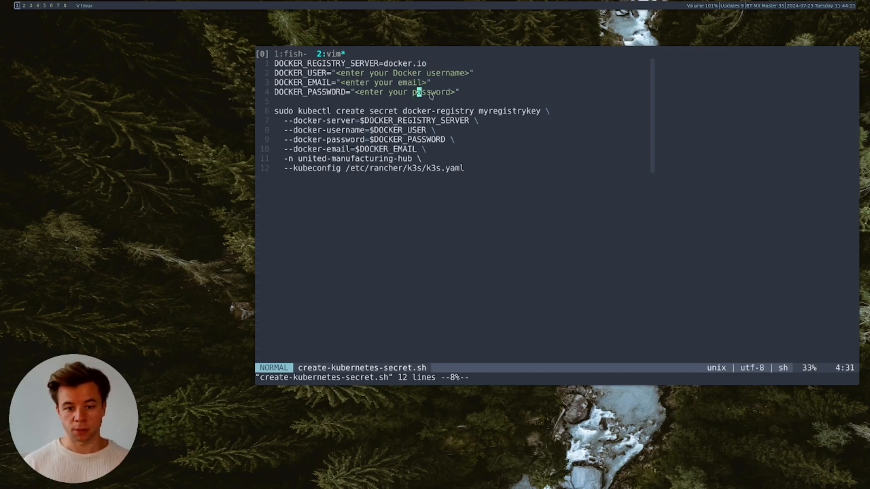
- Yank all 12 script lines to the system clipboard with gg, V, G and "+y
key("g")
key("g")
key("shift+v")
key("shift+g")
key("ctrl+c")
key("quotedbl")
key("plus")
key("y")
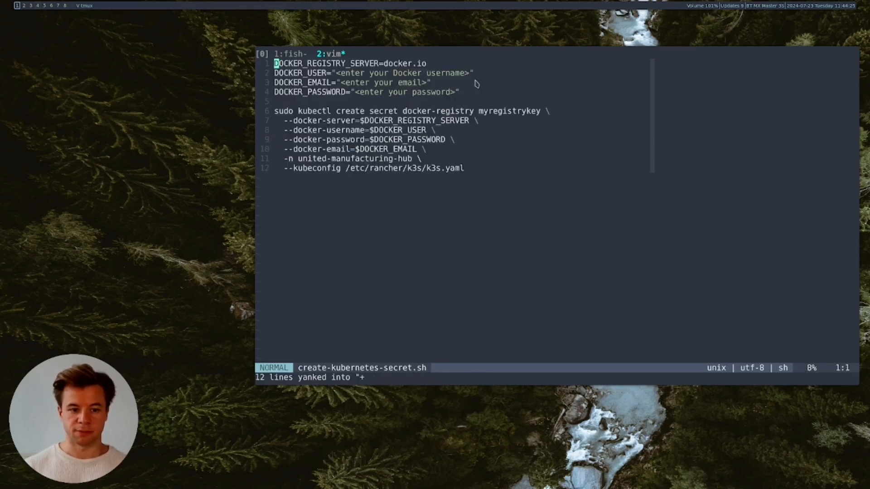
key("ctrl+b")
- SSH into the flatcar host as core and log in
key("1")
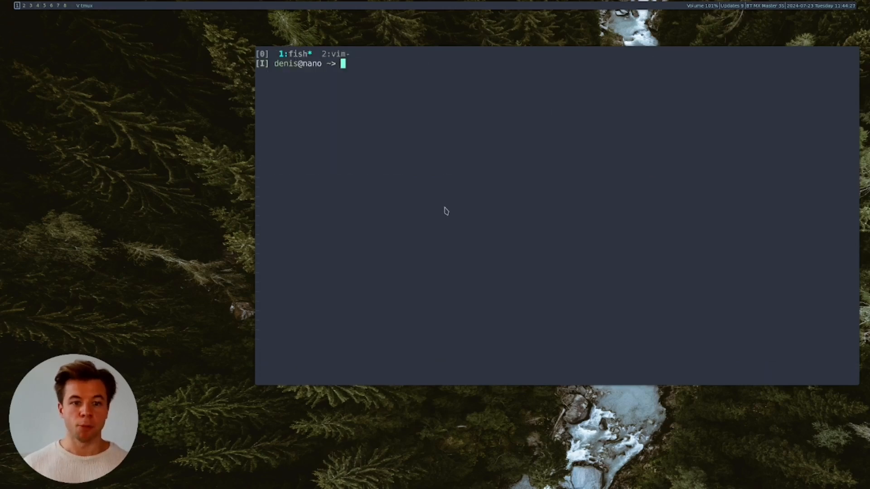
type("ssh")
key("Right")
key("Return")
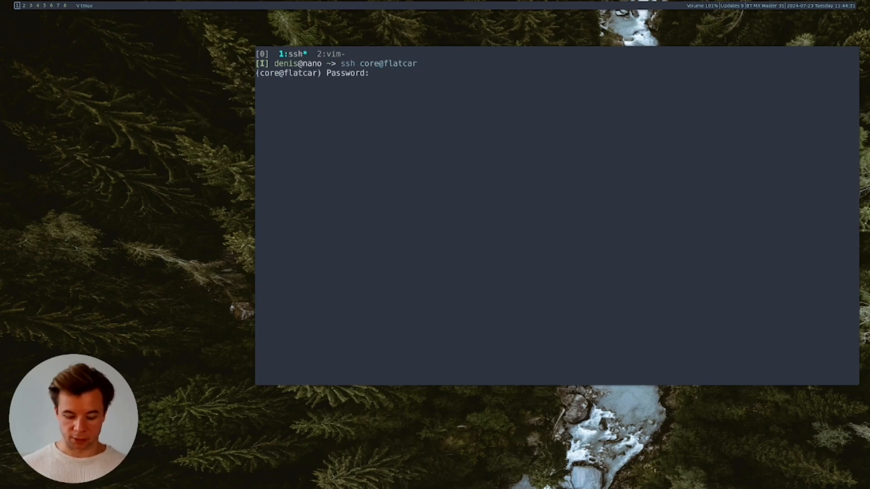
key("Return")
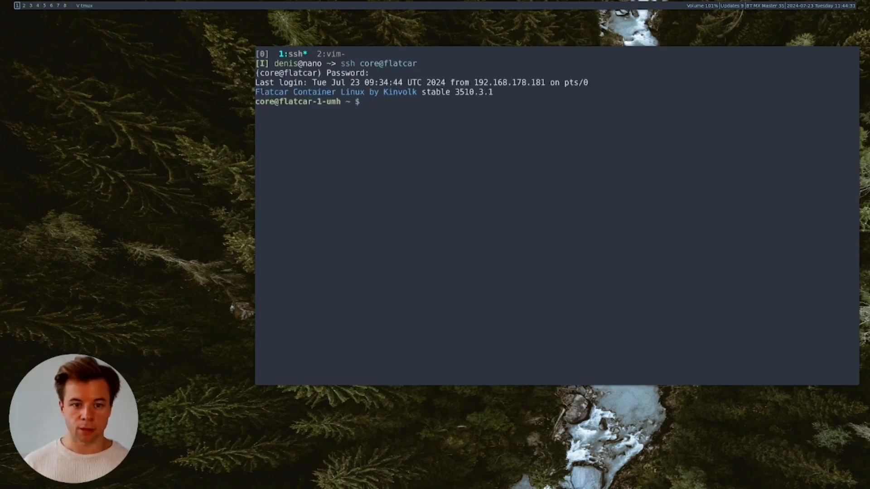
- Paste the secret-creation script into the shell, then cancel it without running
key("ctrl+l")
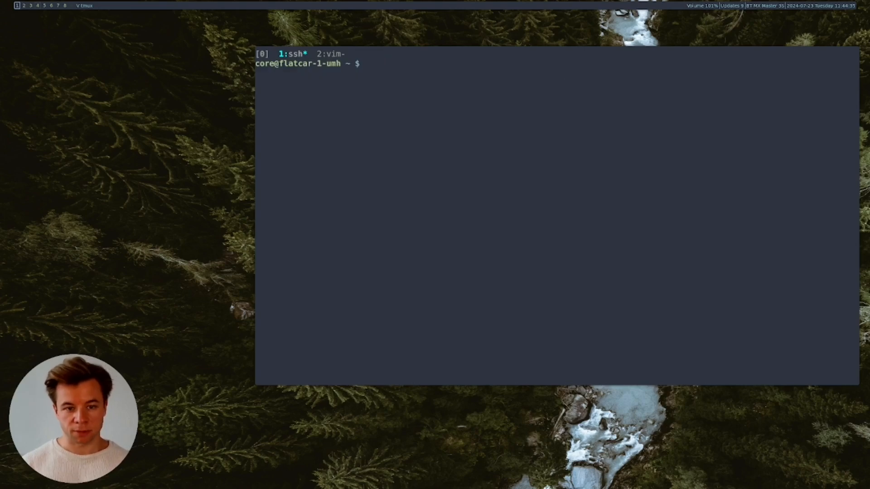
key("ctrl+shift+v")
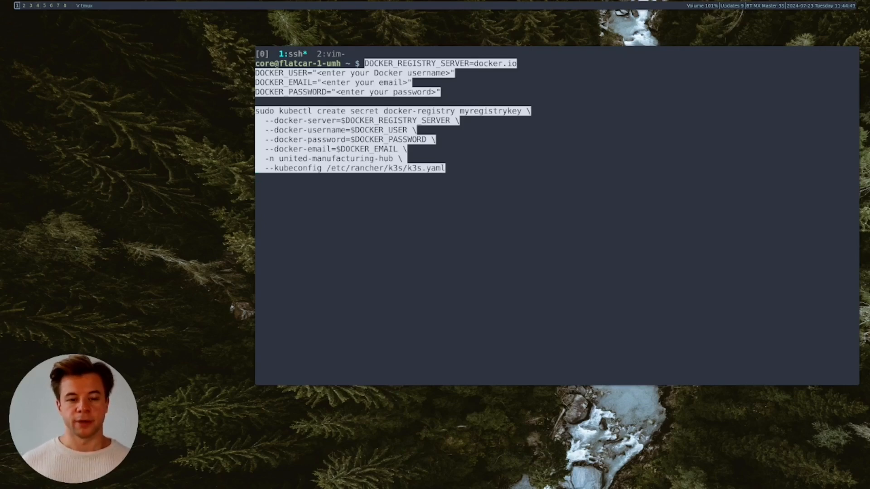
key("Return")
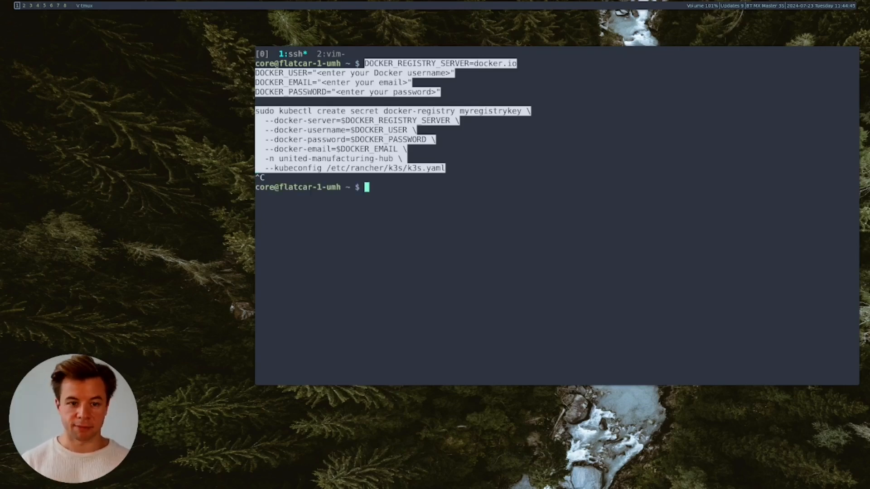
key("ctrl+l")
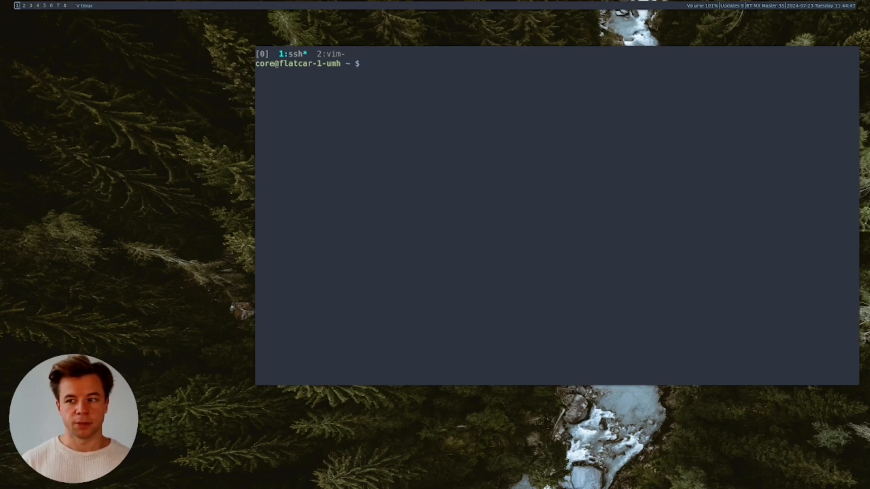
- Rerun kubectl get secrets for united-manufacturing-hub from history and spot the myregistrykey row
key("ctrl+r")
type("se")
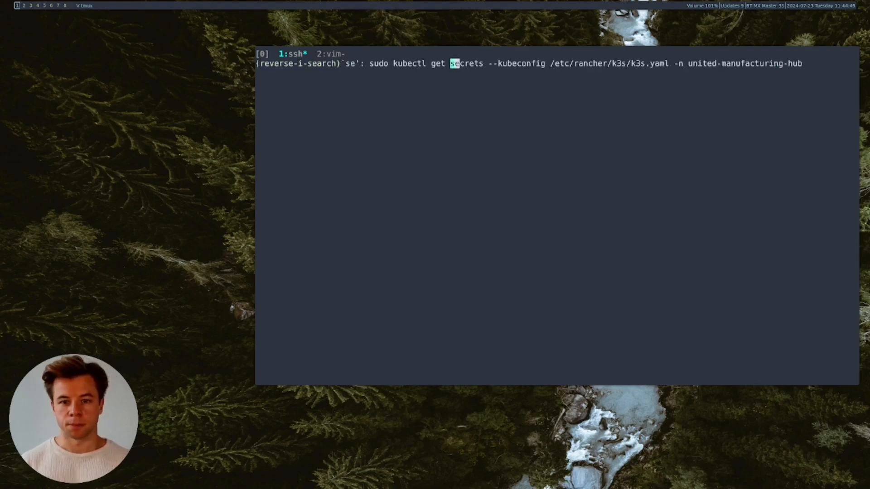
key("Right")
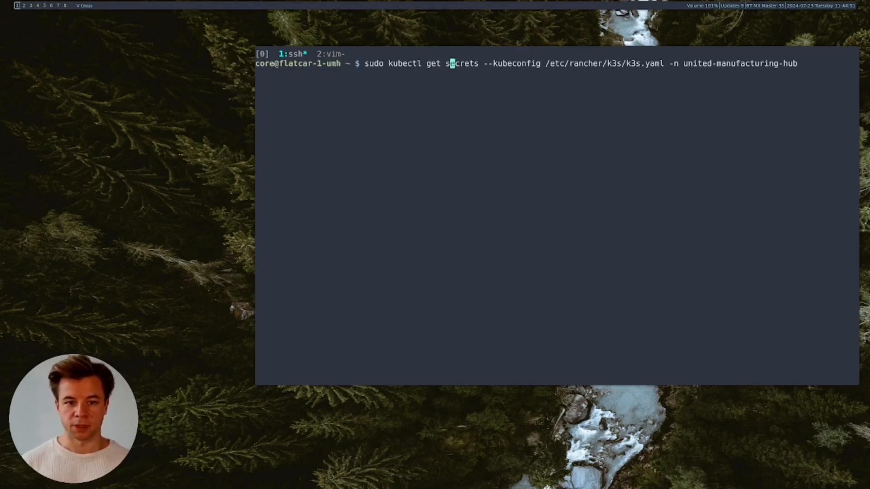
key("Right")
key("Right")
key("Right")
key("Right")
key("Right")
key("Right")
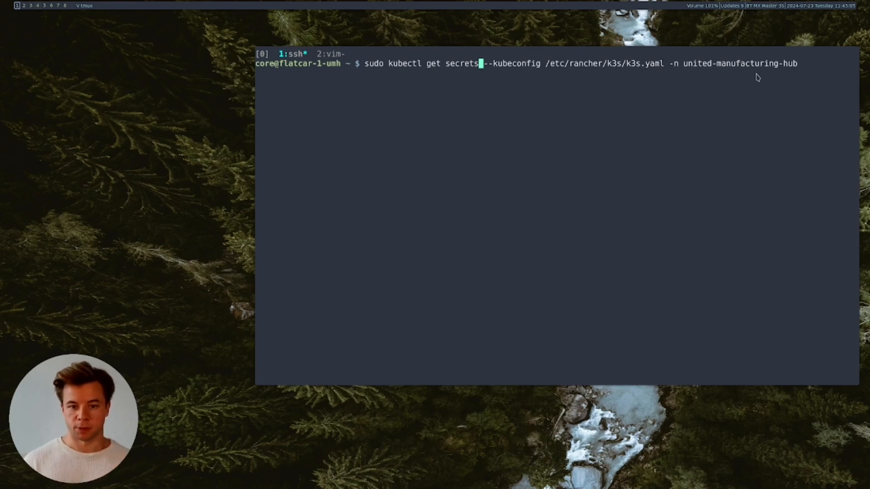
key("Return")
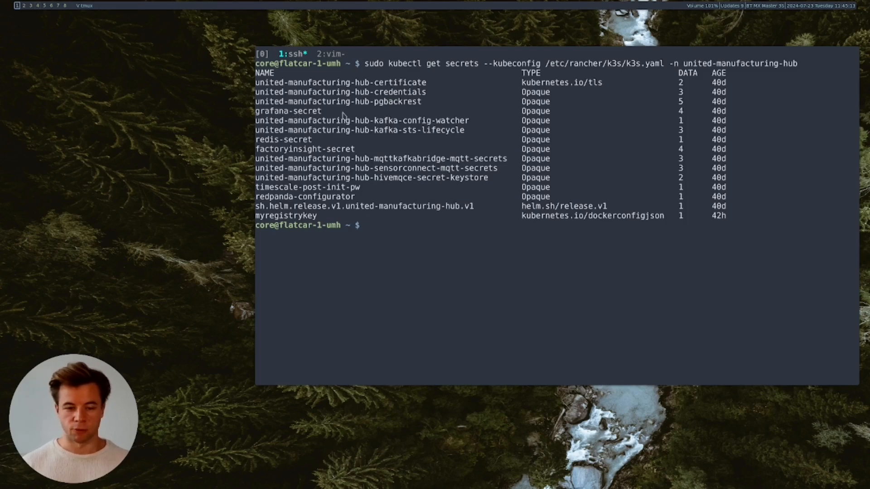
left_click_drag(256, 217, 725, 219)
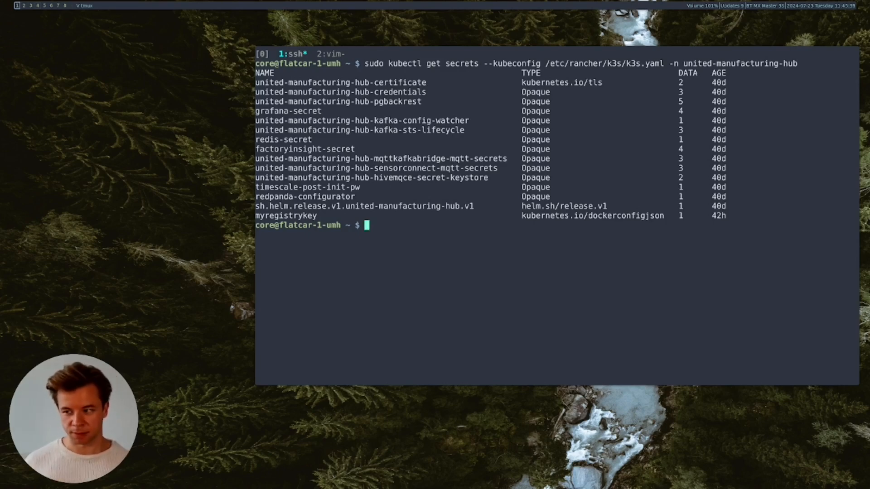
key("ctrl+b")
- Open deployment.yaml from the HighByte folder and enlarge the terminal to show more lines
key("2")
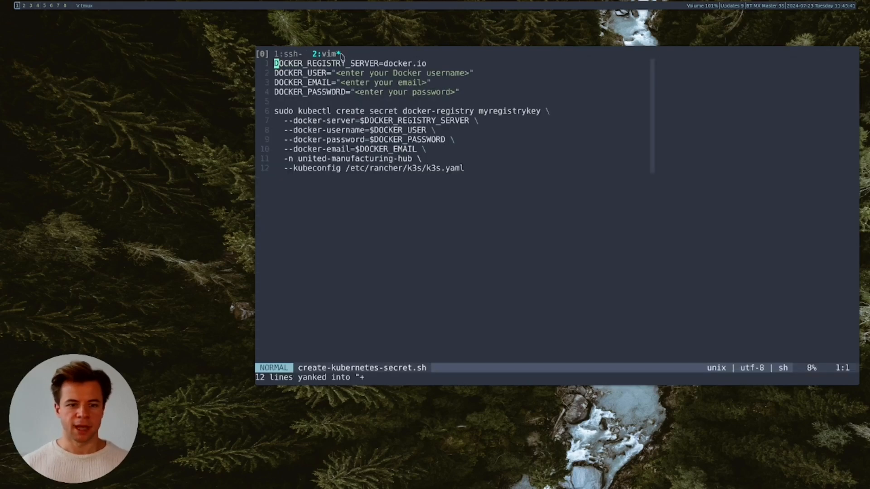
key("minus")
key("j")
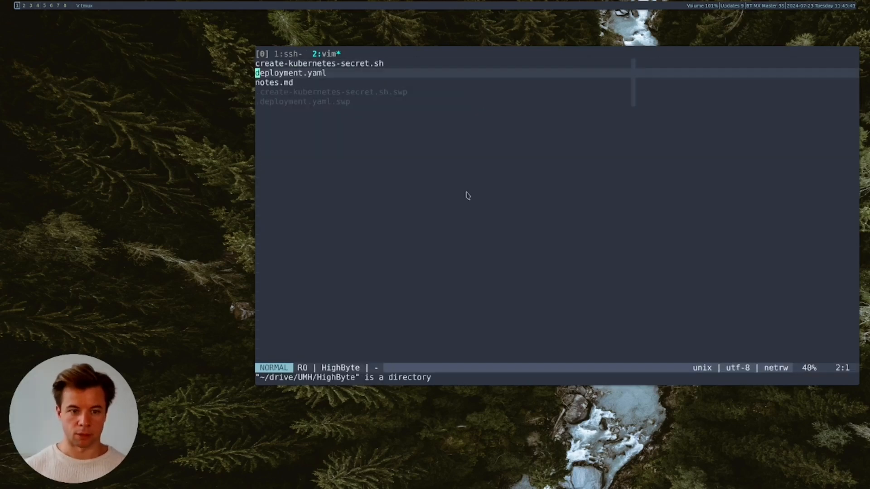
key("Return")
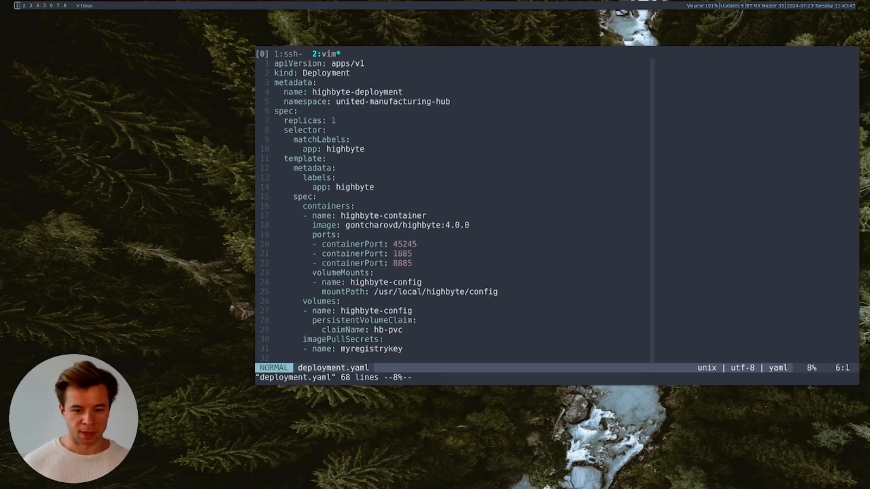
left_click_drag(657, 290, 682, 378)
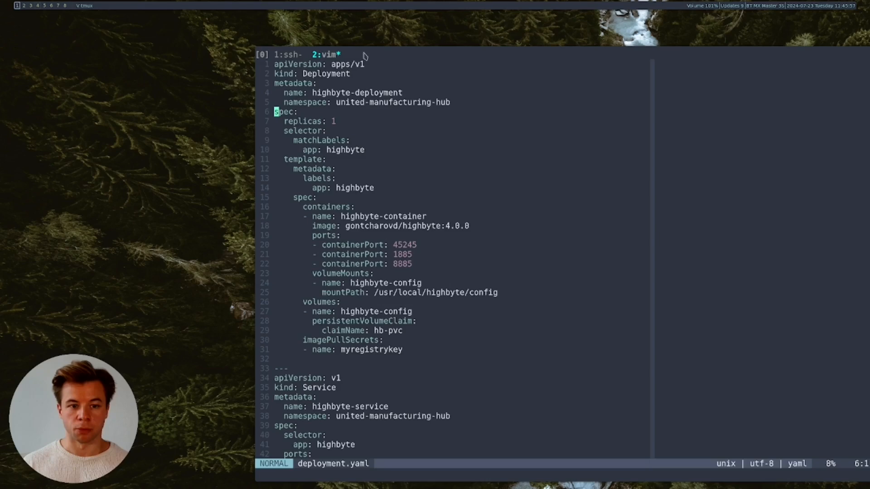
- Walk through the Deployment: apps/v1, highbyte-container, port 45245, myregistrykey, and the config mount path
left_click(444, 86)
left_click(372, 68)
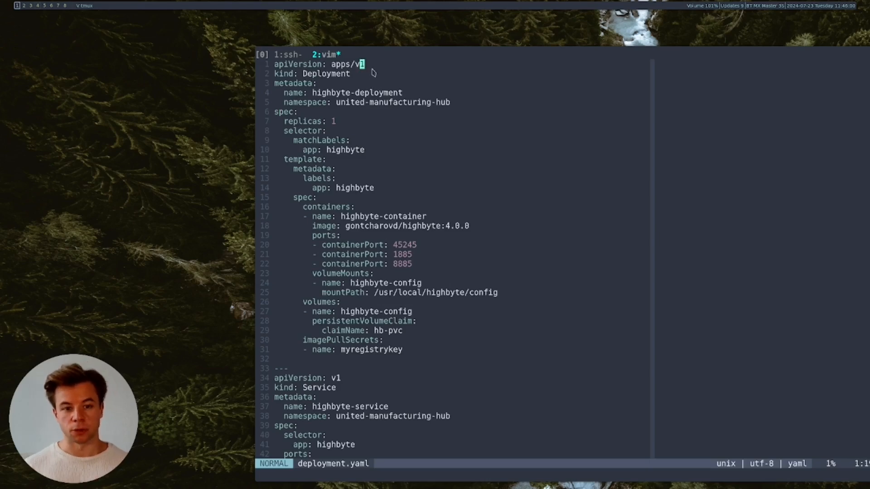
left_click(415, 217)
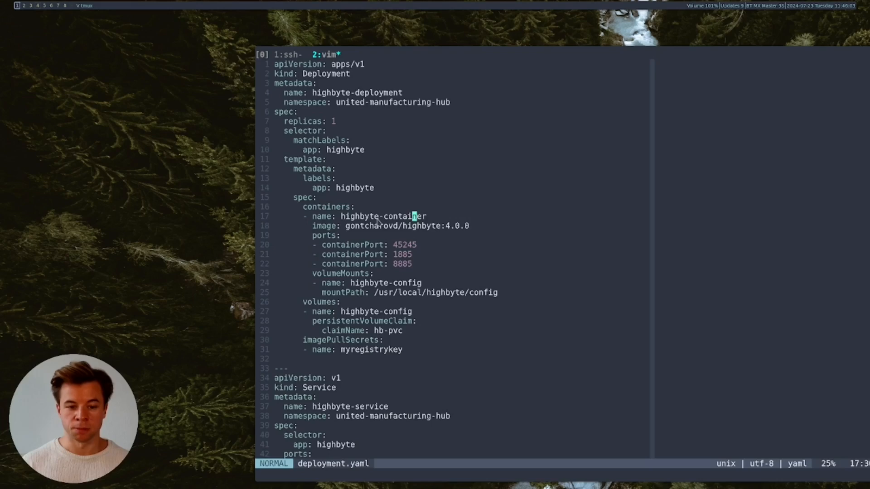
left_click(414, 358)
left_click(320, 343)
left_click(410, 351)
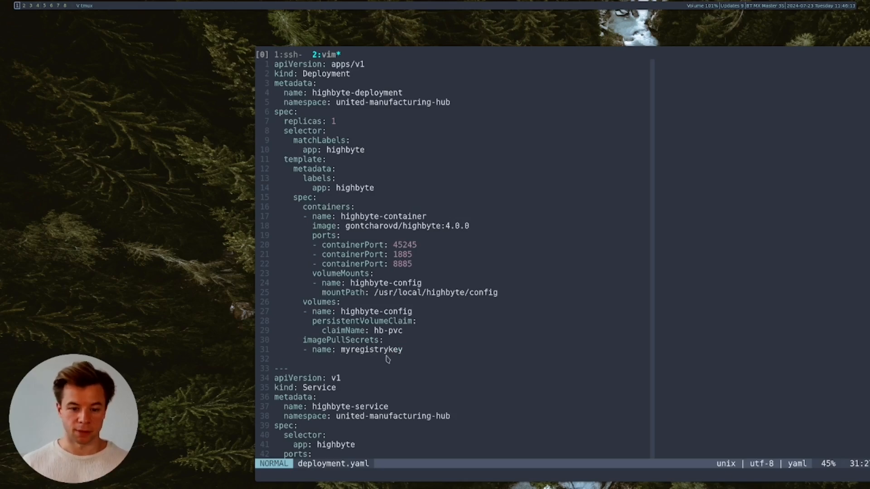
left_click(400, 246)
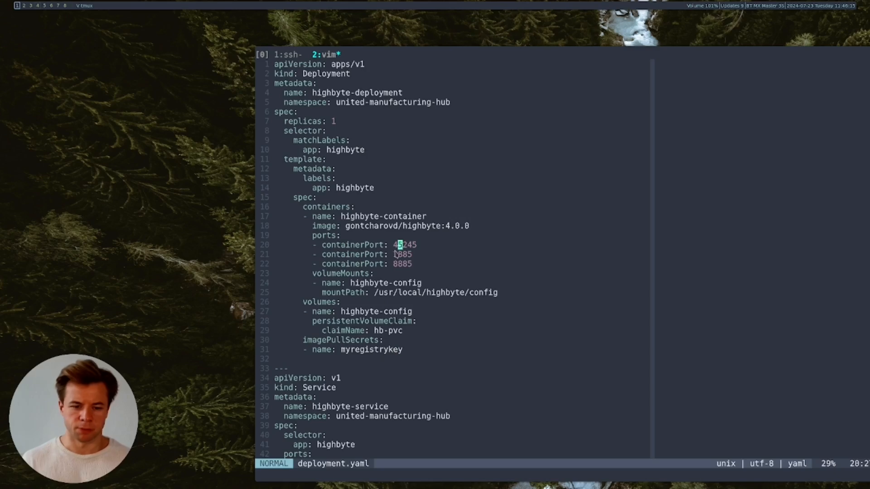
key("h")
key("h")
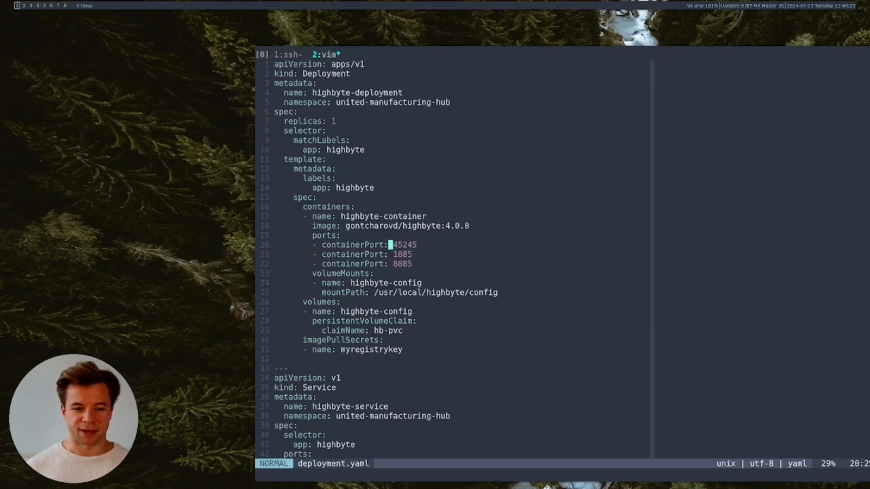
left_click_drag(621, 295, 602, 279)
left_click_drag(657, 305, 635, 290)
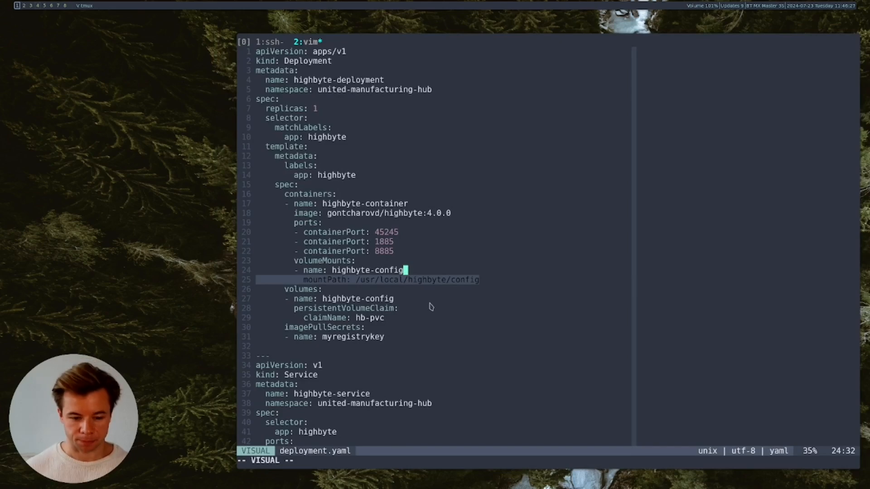
scroll(433, 307, "down", 10)
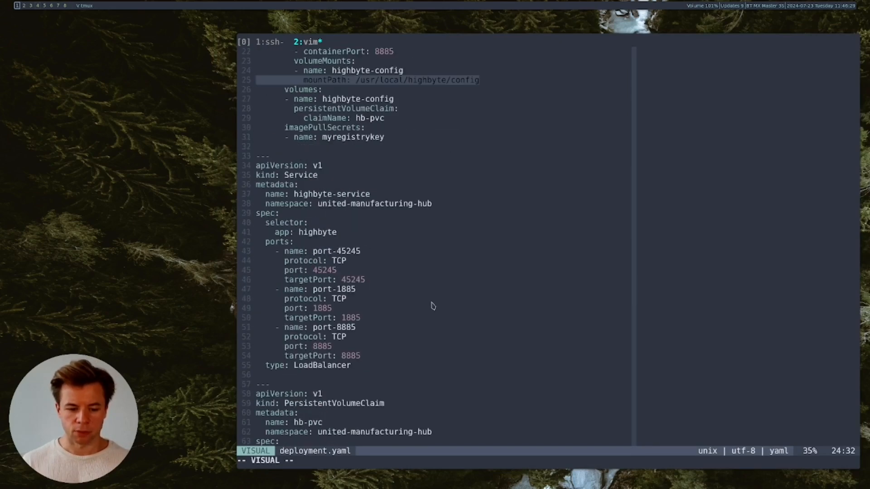
scroll(431, 305, "down", 1)
left_click(407, 296)
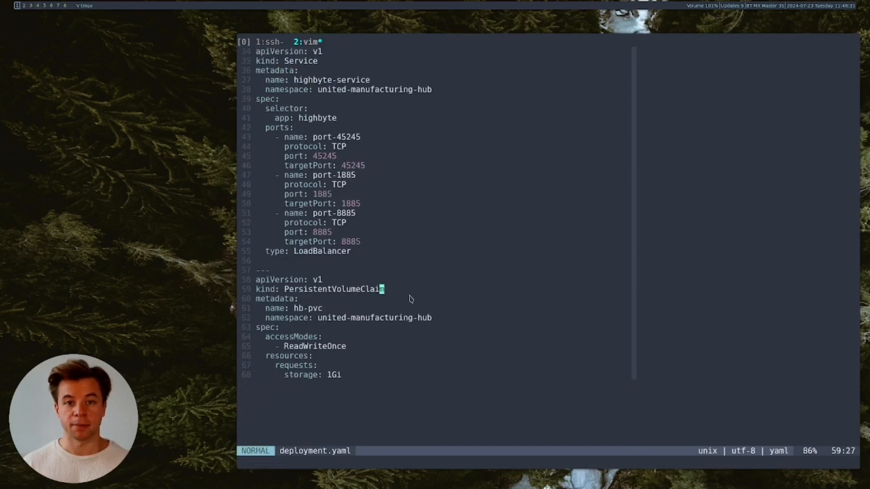
left_click(397, 281)
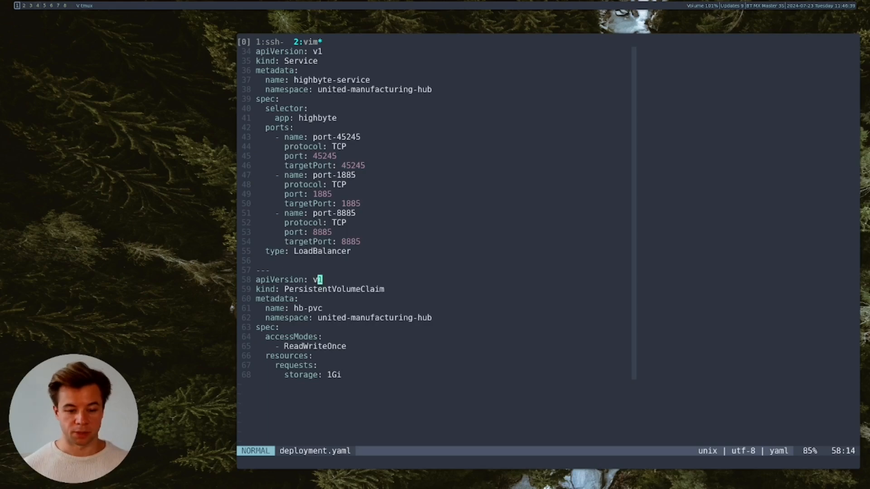
left_click(382, 347)
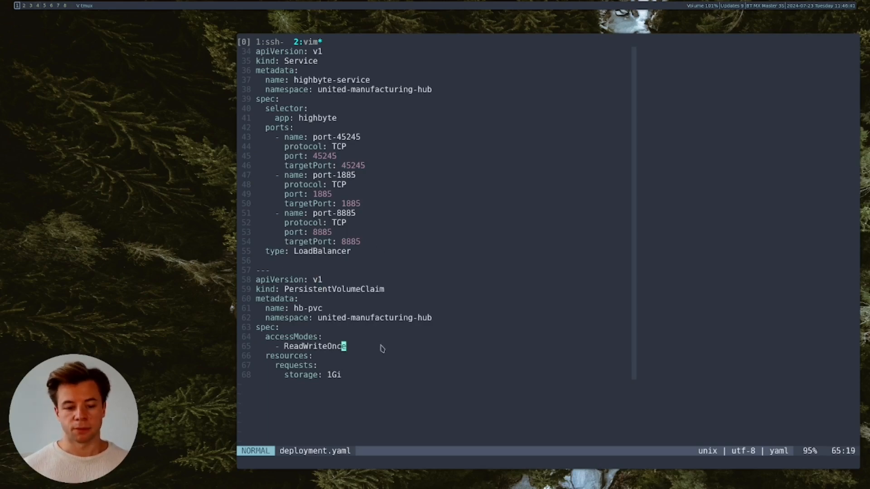
left_click(336, 319)
left_click(296, 299)
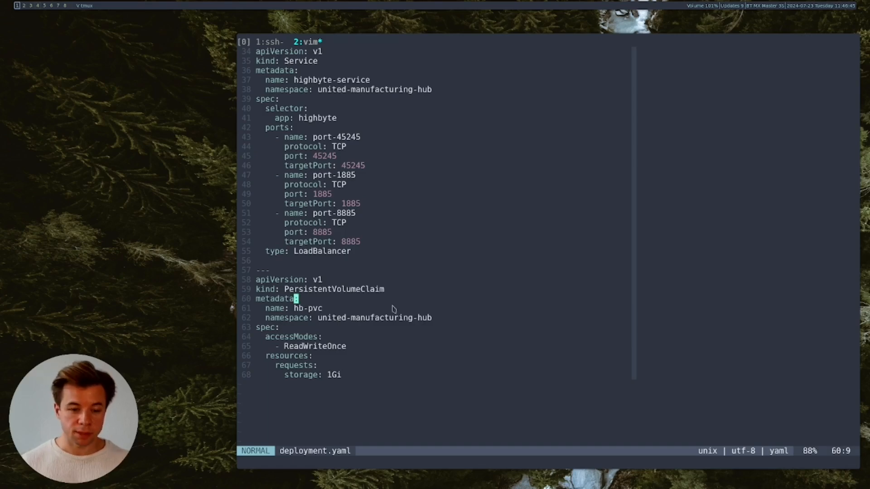
scroll(393, 311, "up", 3)
left_click(371, 146)
left_click(374, 129)
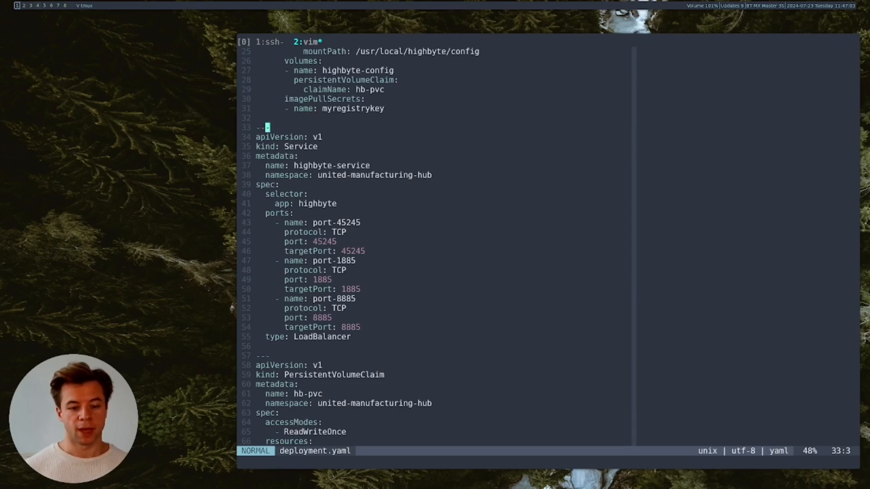
left_click(365, 337)
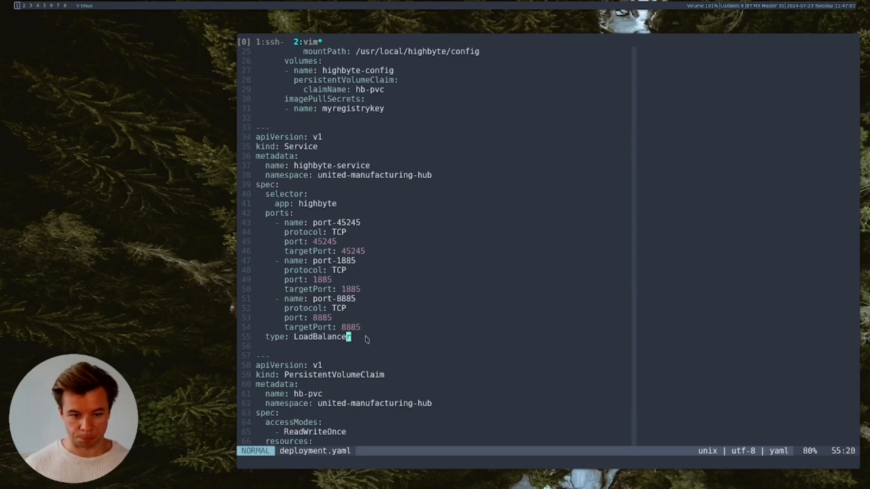
left_click(390, 206)
scroll(372, 257, "up", 1)
left_click(362, 177)
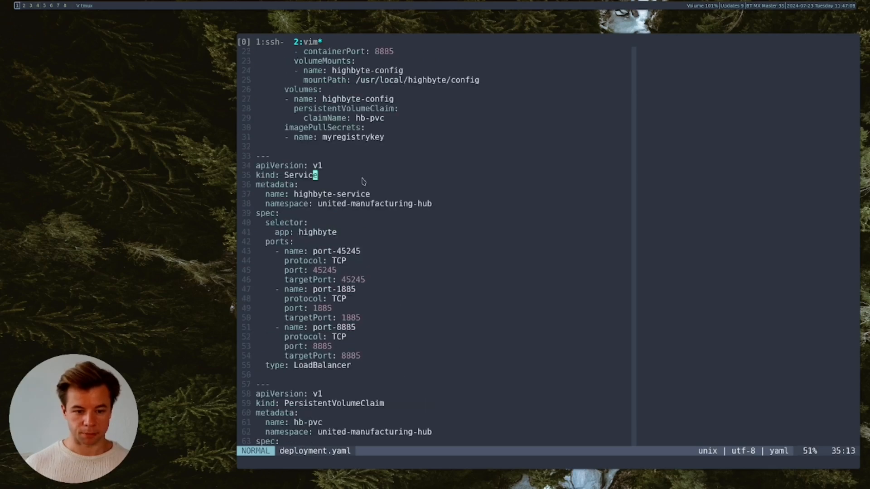
scroll(453, 320, "up", 4)
scroll(453, 320, "up", 3)
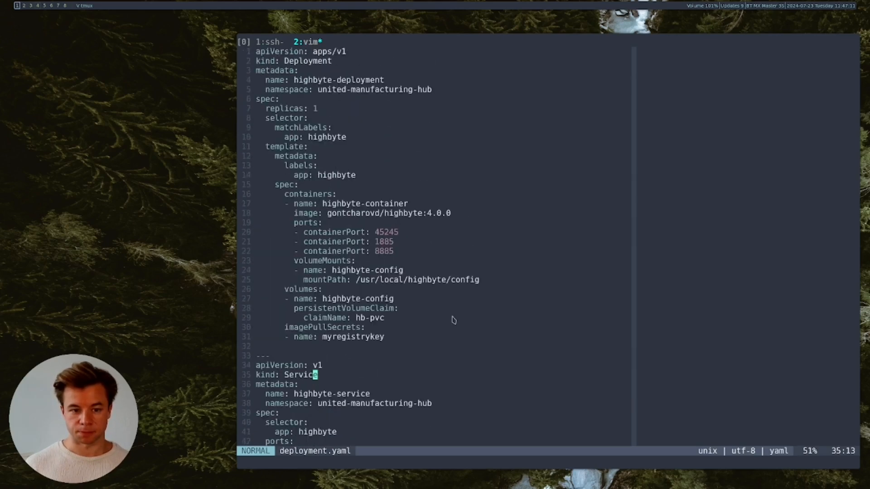
- In the SSH shell, list the home folder and change into the highbyte folder
left_click(272, 41)
type("ls")
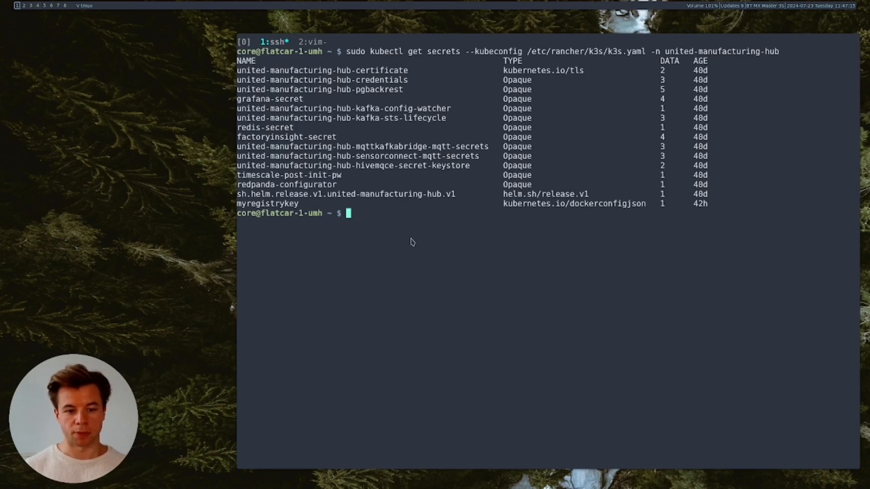
key("Return")
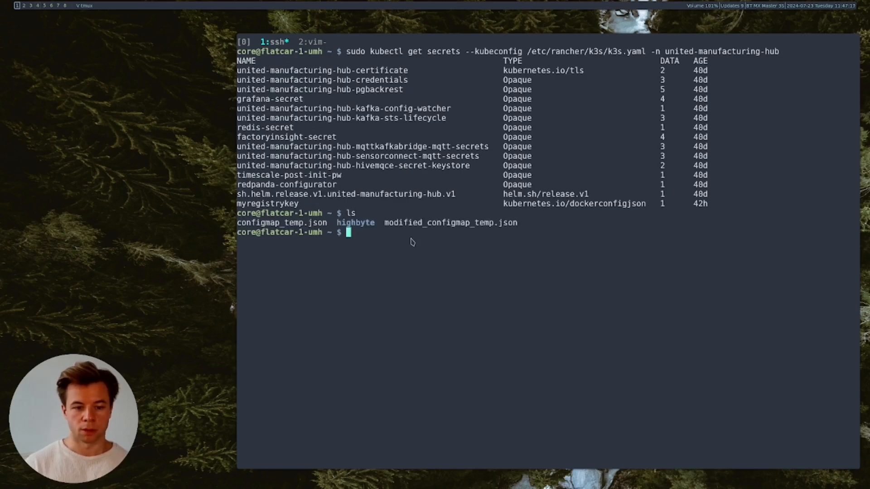
type("cd h")
key("Tab")
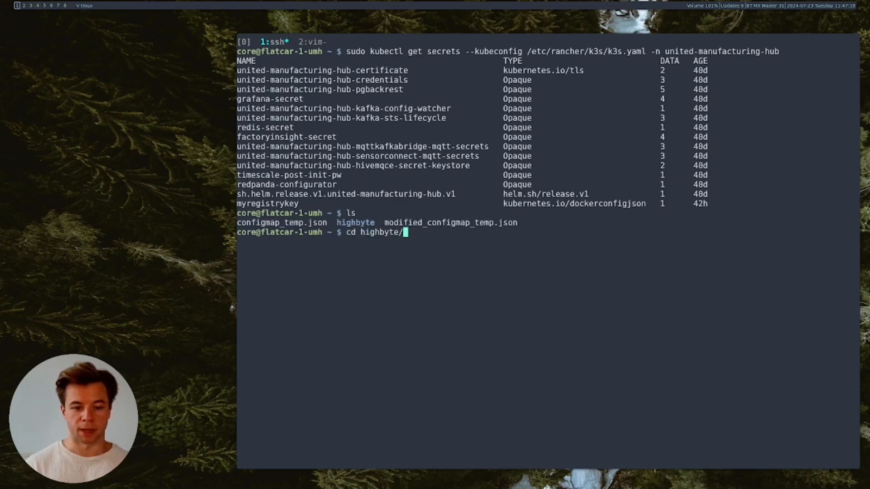
key("Return")
key("ctrl+l")
- Review deployment.yaml in vim to its end, then quit back to the shell
type("vim deployment.yaml")
key("Tab")
key("Return")
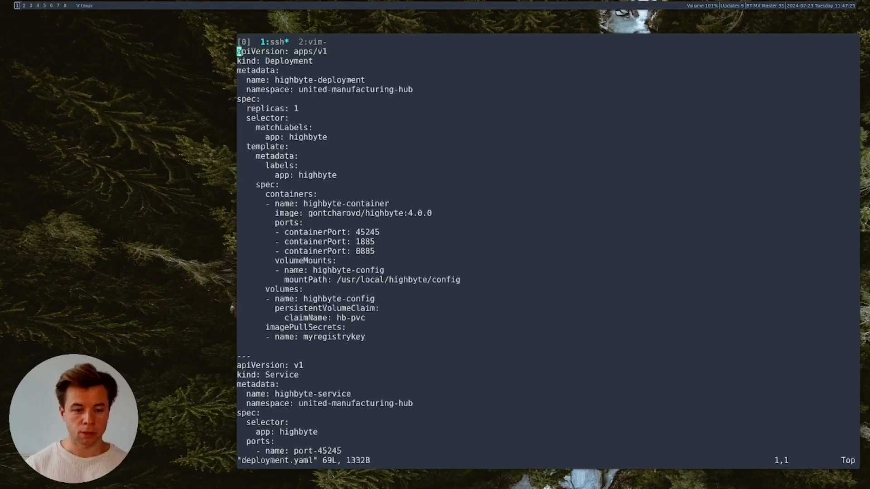
key("ctrl+d")
key("ctrl+d")
key("ctrl+d")
type(":q")
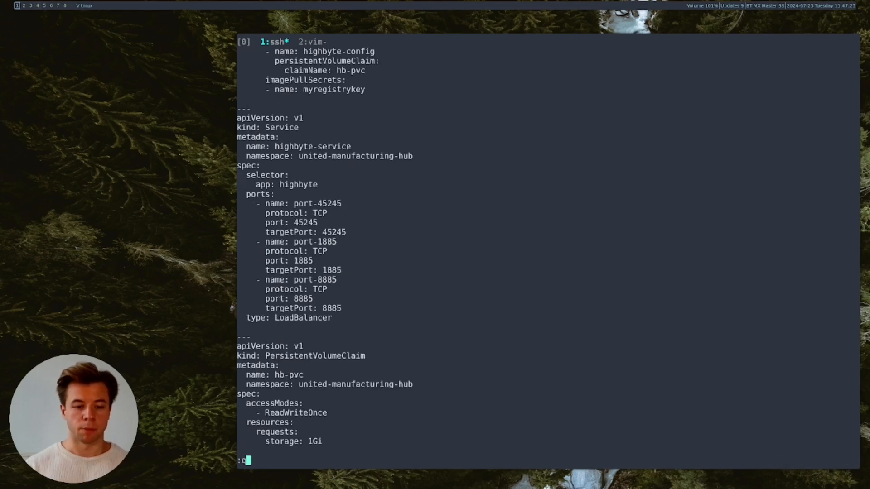
key("Return")
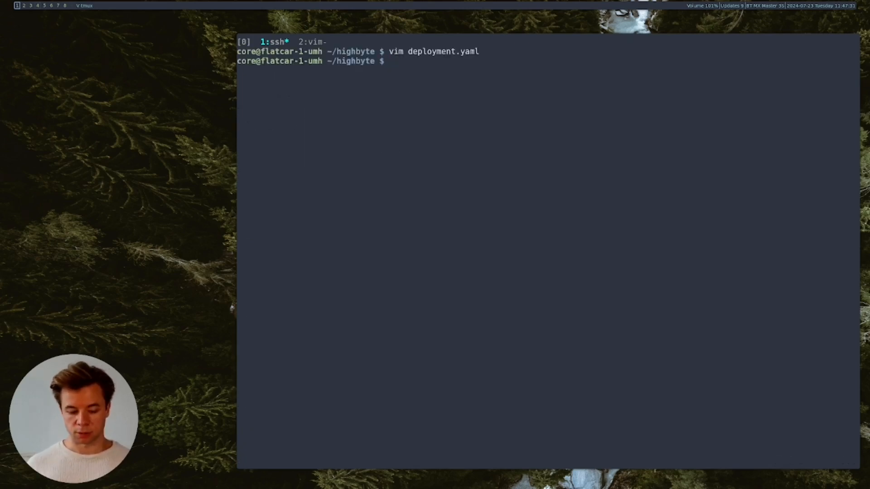
key("ctrl+l")
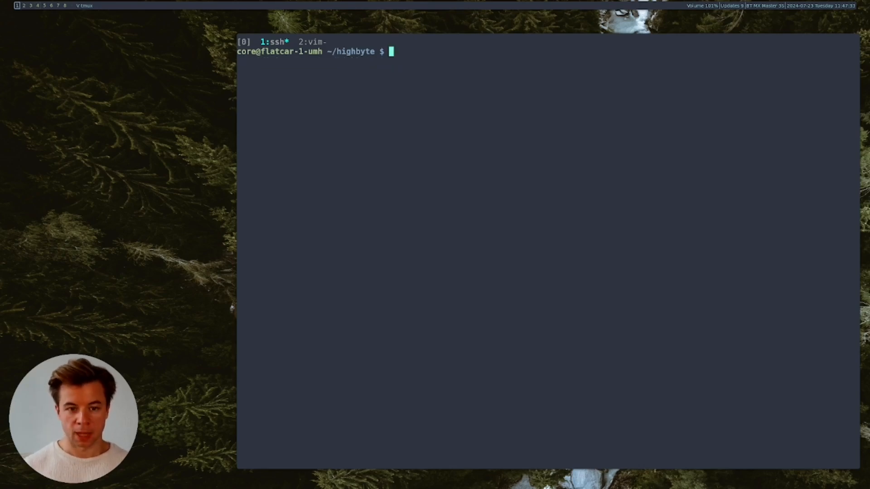
- Recall the earlier kubectl apply command with the k3s kubeconfig from shell history
key("ctrl+r")
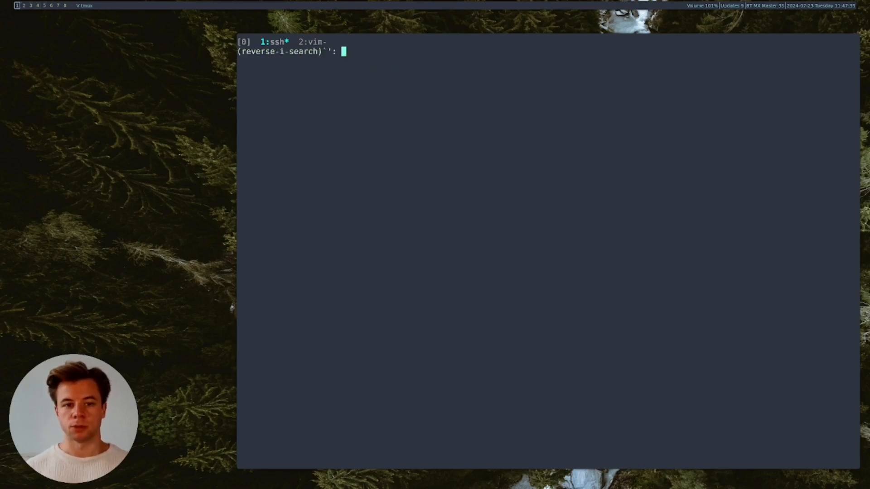
type("apply")
key("Escape")
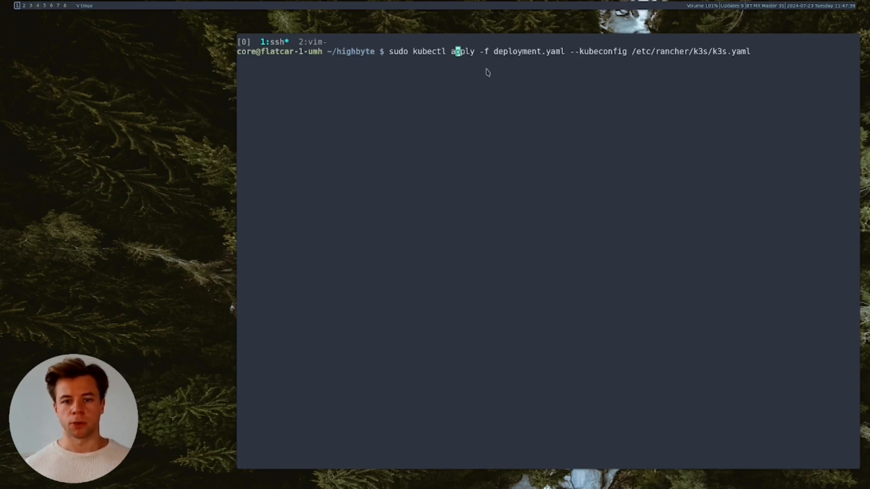
key("Right")
key("Right")
key("Right")
key("Right")
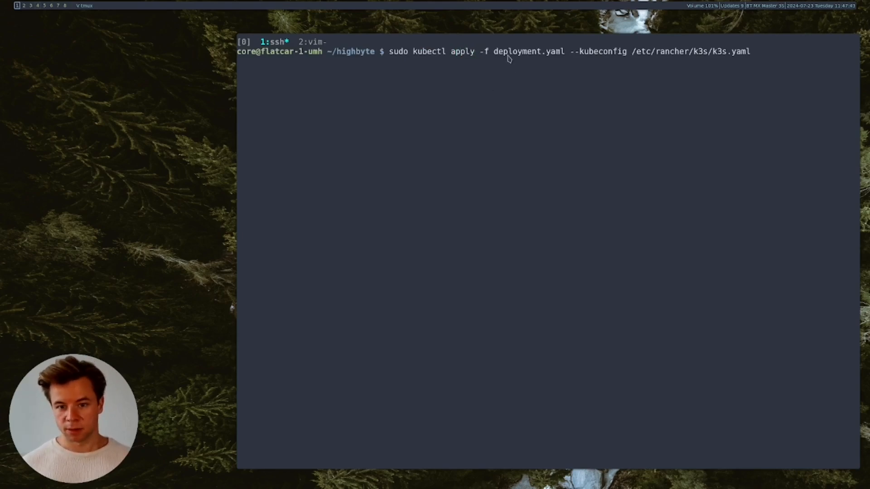
key("Right")
key("Right")
key("Right")
key("Right")
key("Right")
key("Right")
key("Right")
key("Right")
key("Right")
key("Right")
key("Right")
key("Right")
key("Right")
key("Right")
key("Right")
key("Right")
key("Right")
key("Right")
key("Right")
key("Right")
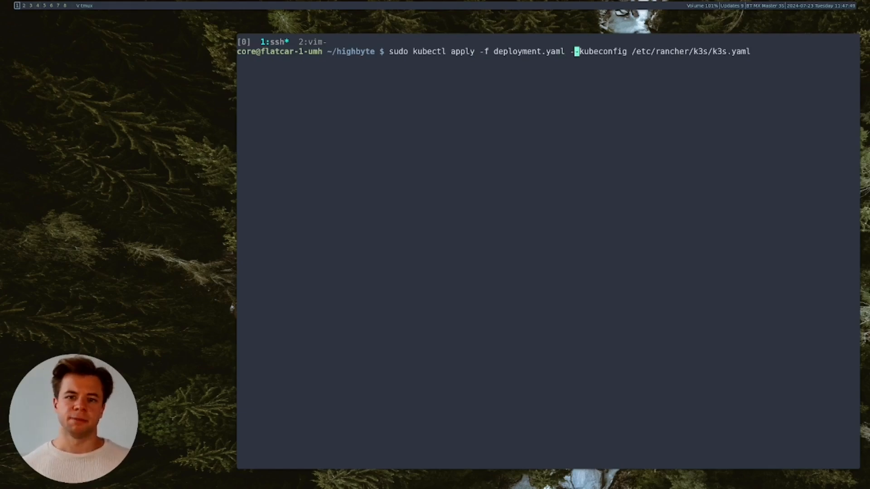
- Confirm the manifest's namespace is united-manufacturing-hub and run the apply; all resources report unchanged
key("ctrl+b")
key("2")
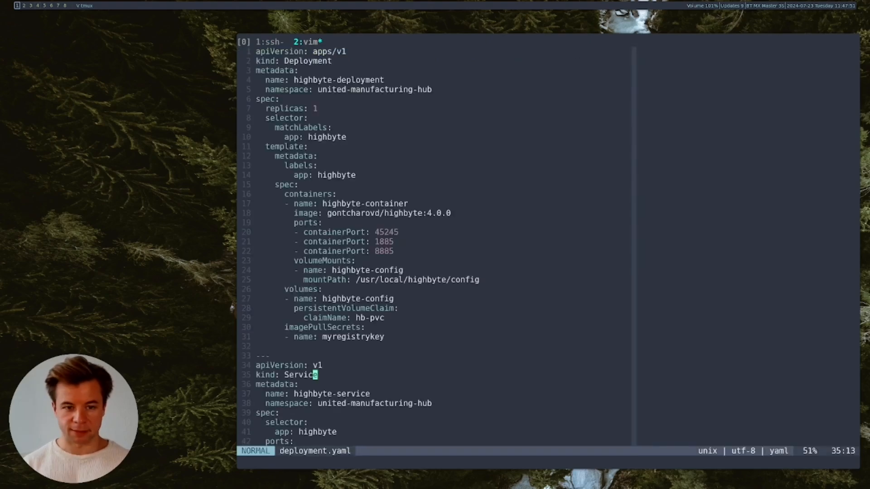
left_click(295, 89)
left_click_drag(267, 89, 435, 90)
left_click(418, 148)
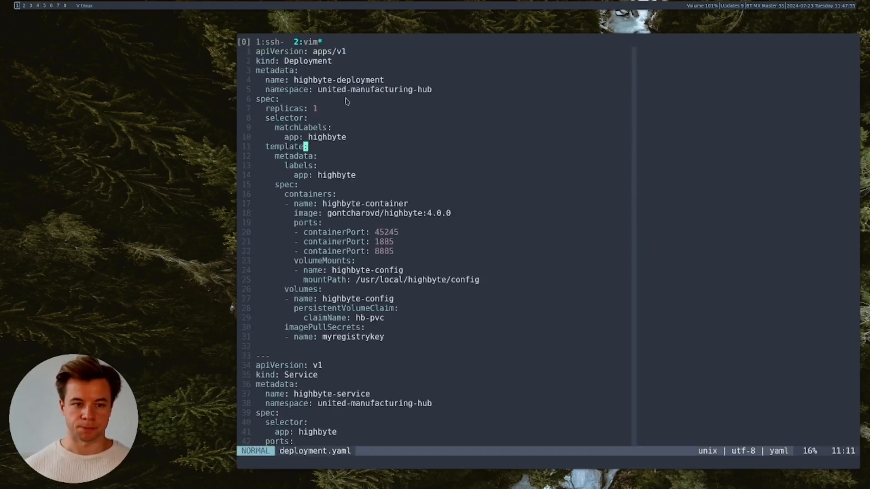
left_click(277, 45)
key("Return")
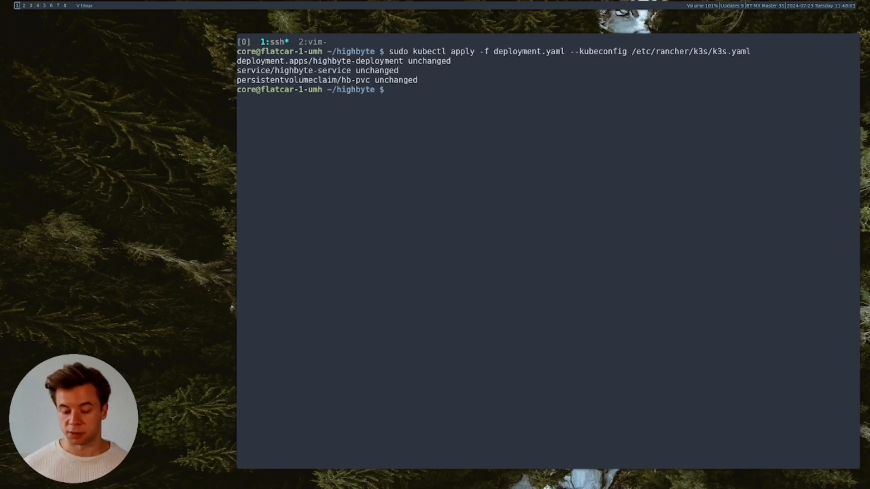
key("ctrl+r")
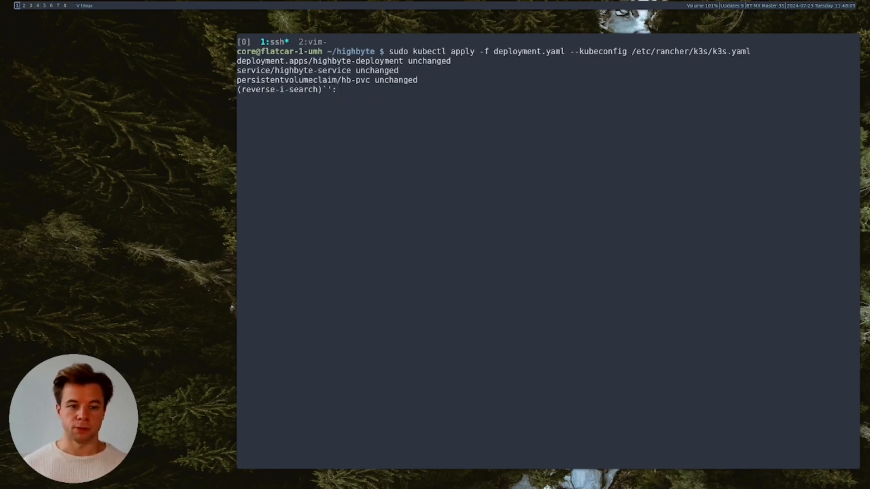
- List pods in united-manufacturing-hub and confirm highbyte-deployment is Running 1/1
type("pods")
key("Right")
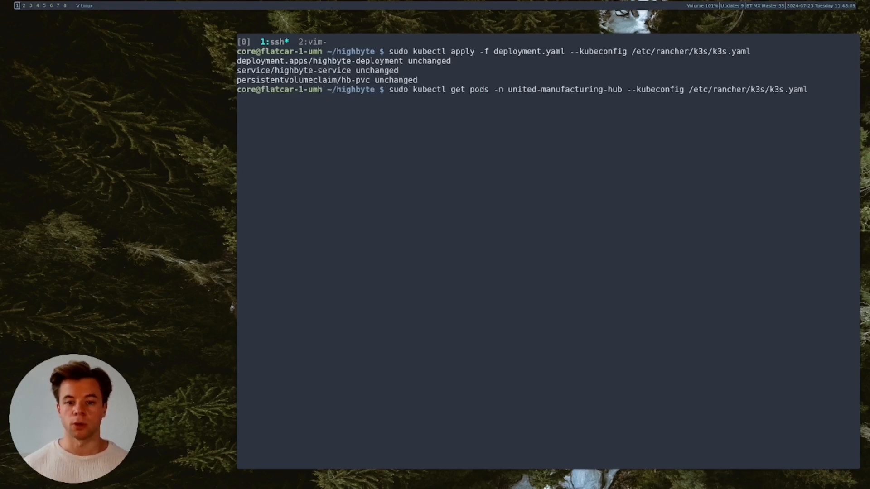
key("Right")
key("Right")
key("Right")
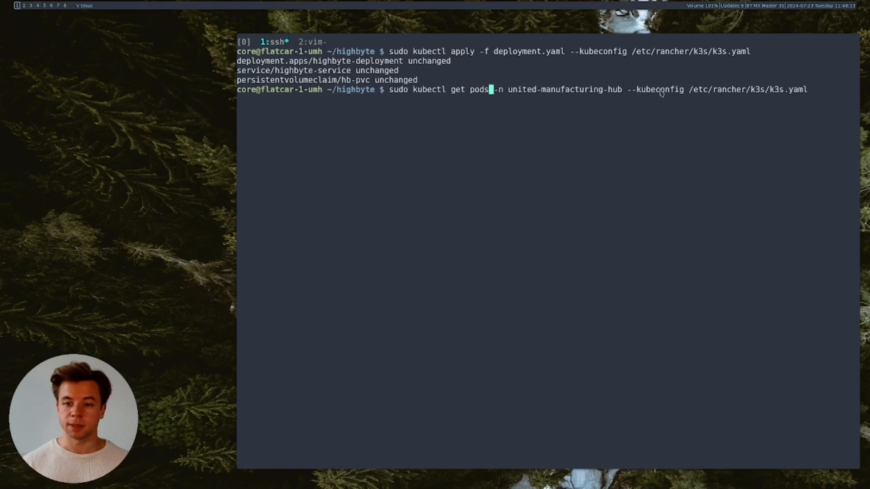
key("Return")
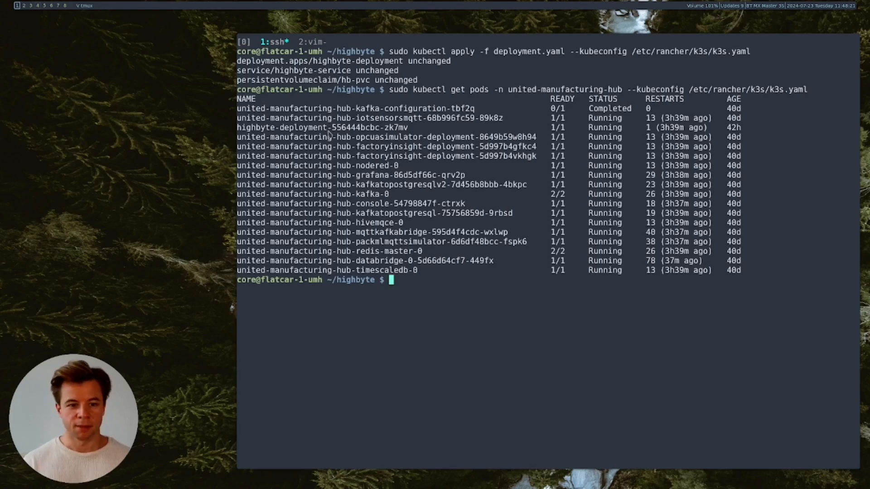
left_click_drag(742, 128, 235, 132)
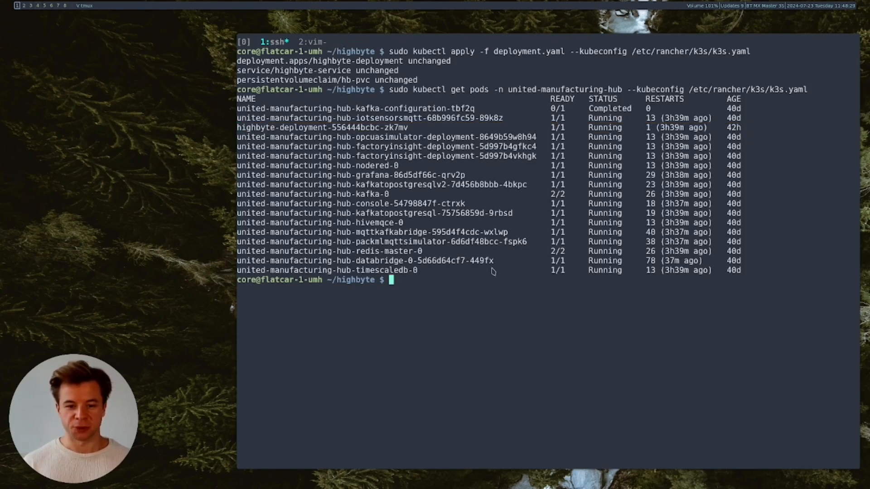
- Bring up the browser's Intelligence Hub tab and select the URL path after the host and port
left_click(38, 6)
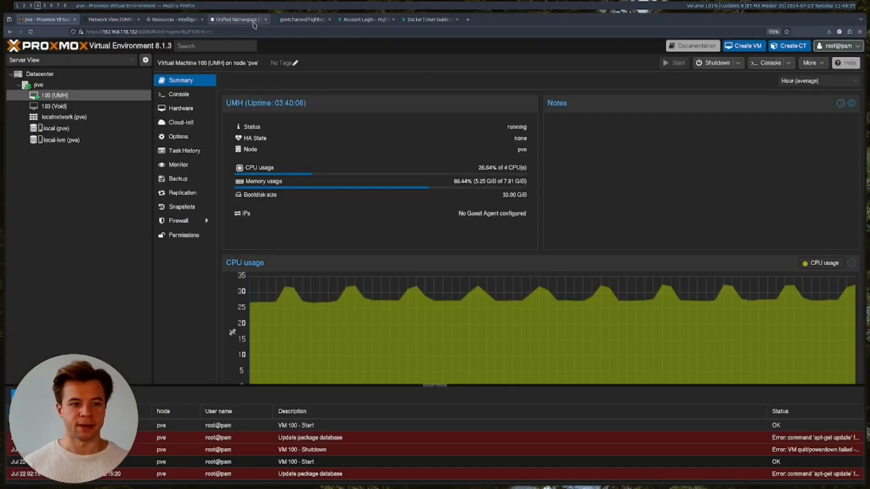
left_click(238, 20)
left_click(176, 21)
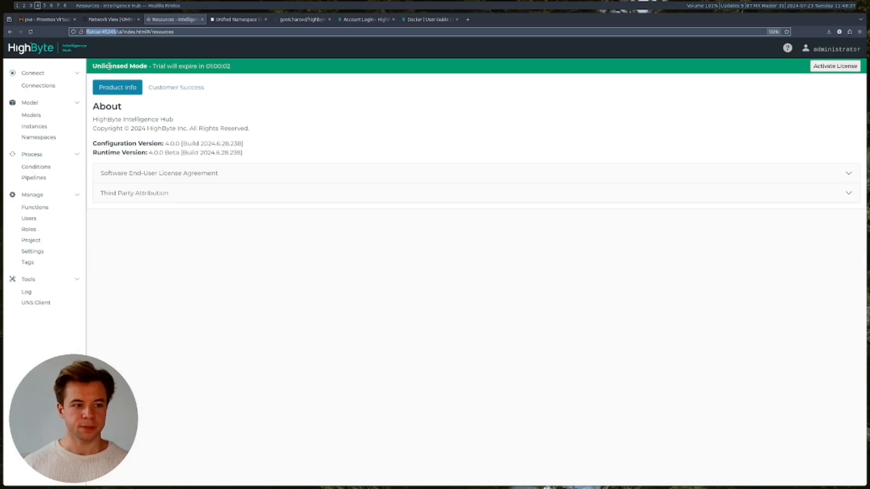
left_click(98, 32)
left_click(92, 32)
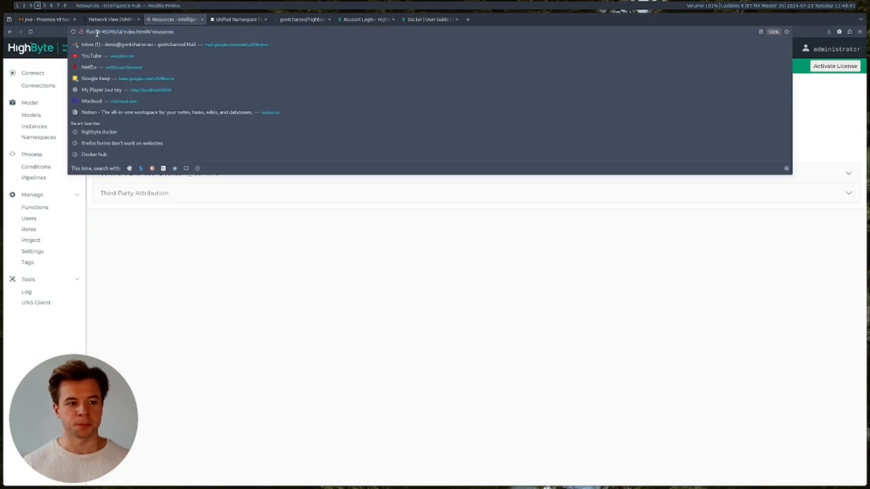
left_click_drag(116, 32, 216, 29)
- Trim the URL to flatcar:45245, load it zoomed in, and sign in to the hub
key("BackSpace")
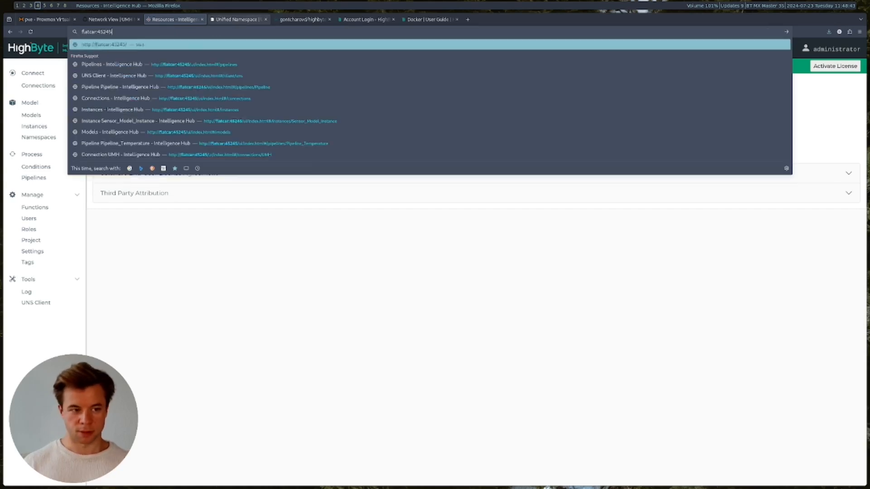
key("Return")
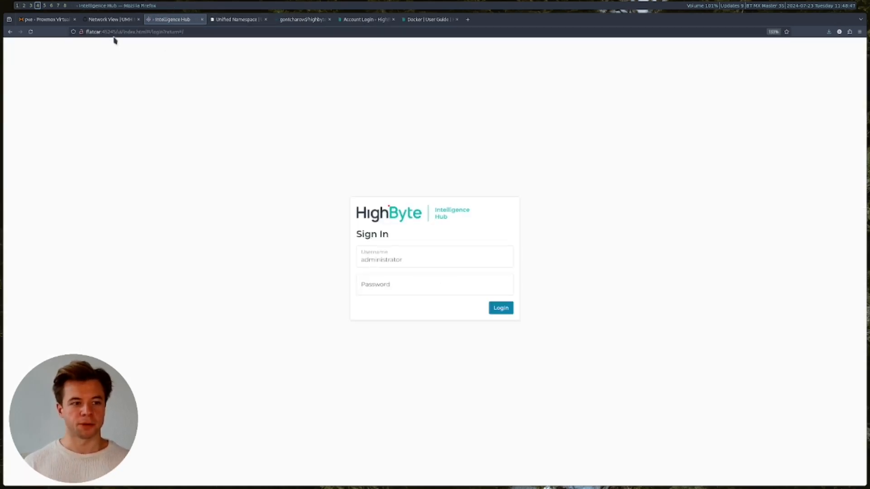
key("ctrl+plus")
key("ctrl+plus")
key("ctrl+plus")
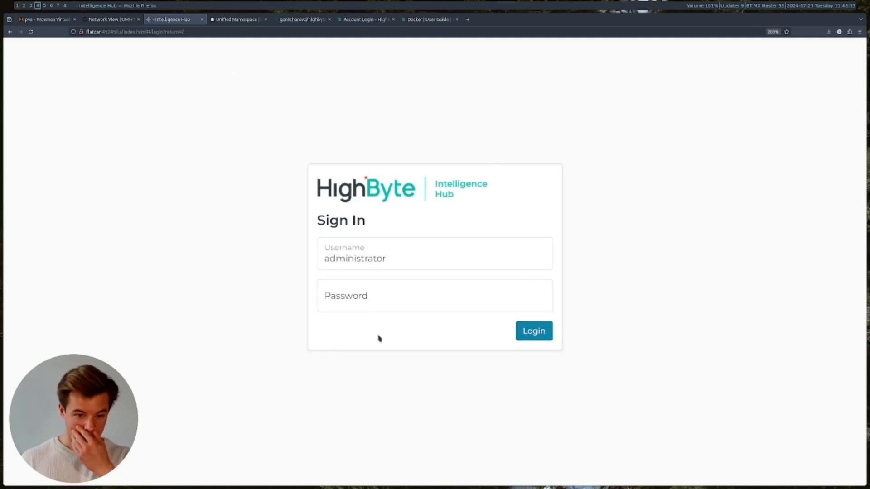
left_click(542, 332)
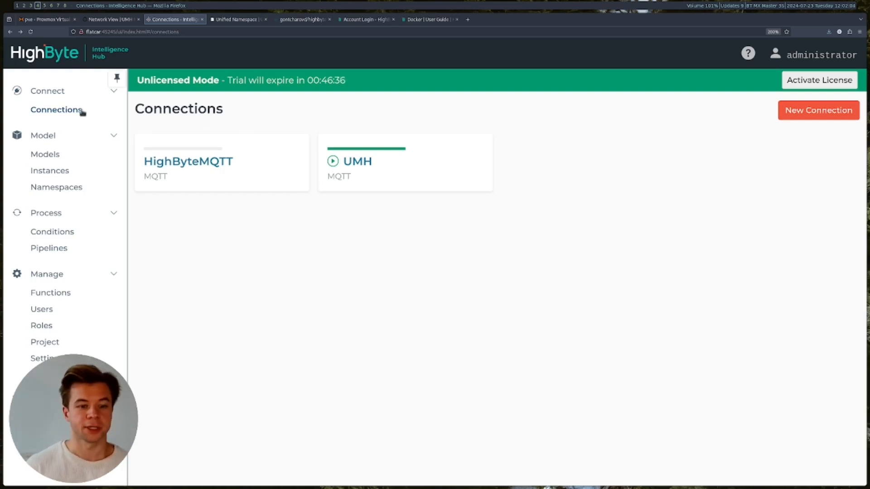
- Review the UMH connection's MQTT settings (united-manufacturing-hub-mqtt:1883) and save them
left_click(385, 172)
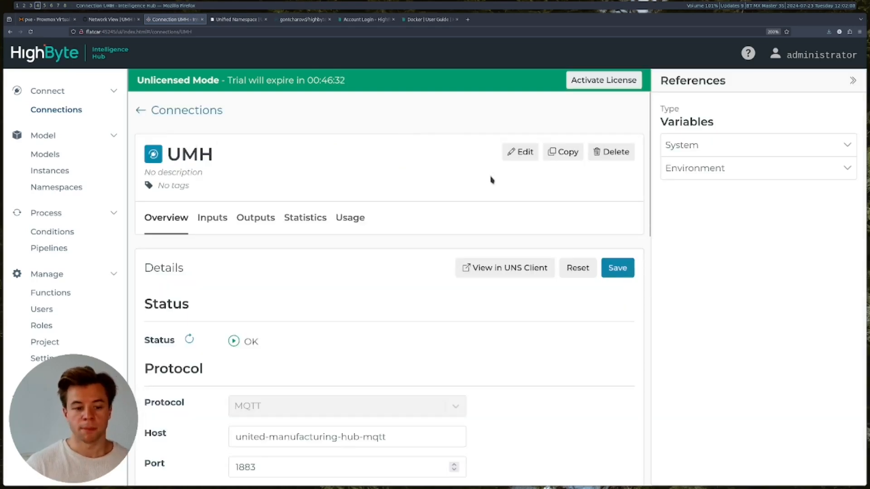
scroll(485, 183, "down", 2)
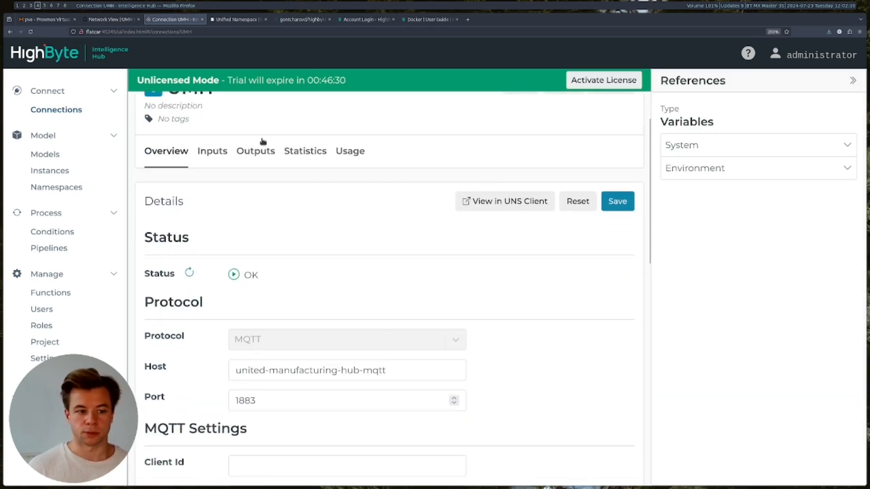
scroll(262, 140, "up", 2)
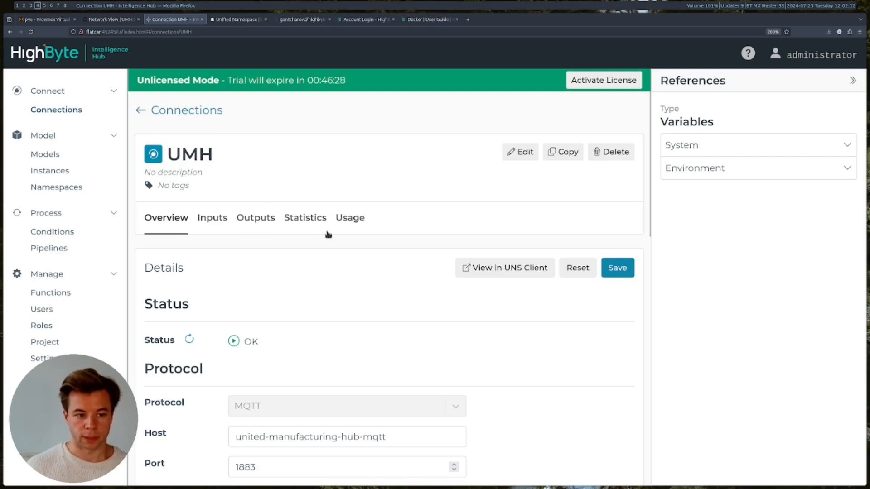
scroll(380, 266, "down", 1)
scroll(380, 265, "down", 5)
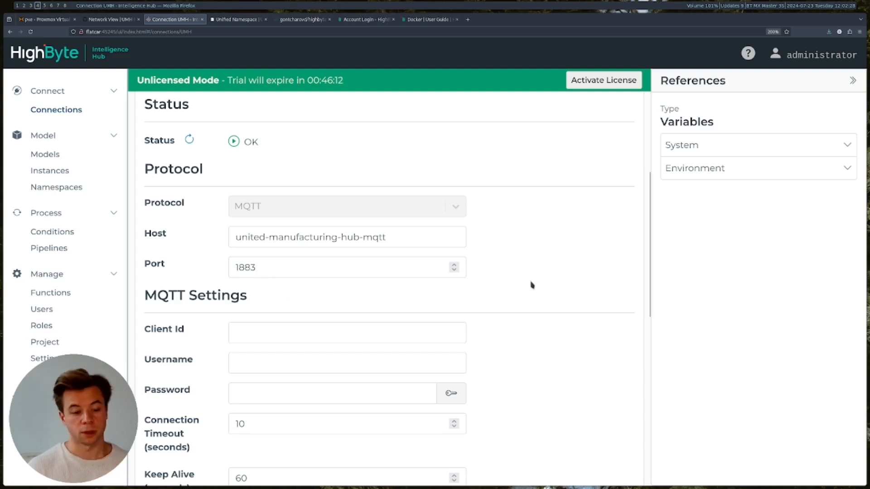
scroll(526, 280, "down", 3)
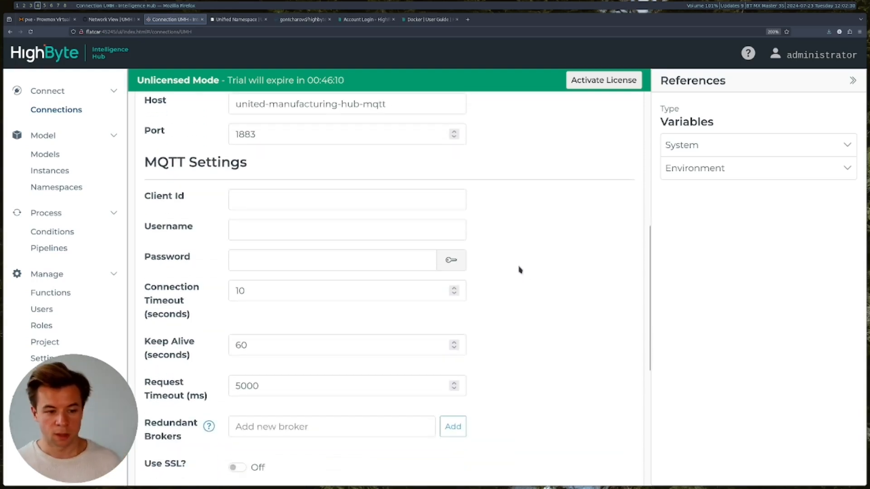
scroll(520, 269, "down", 2)
scroll(520, 269, "down", 5)
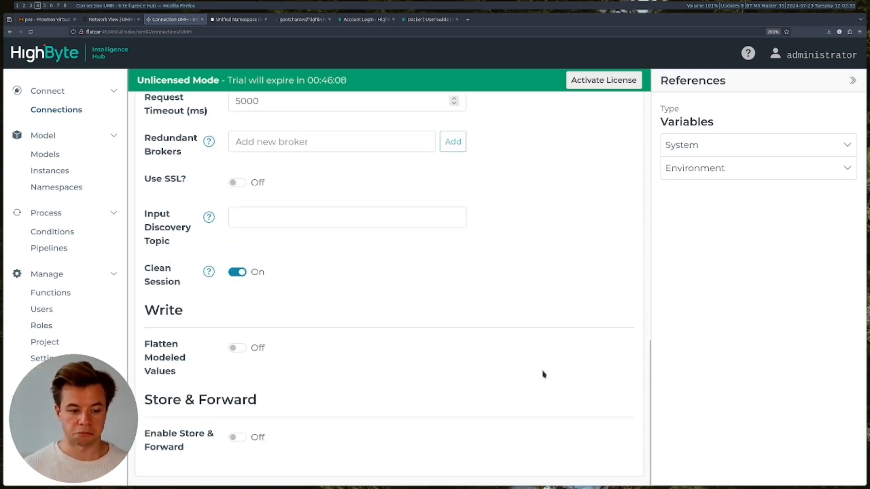
scroll(547, 375, "up", 10)
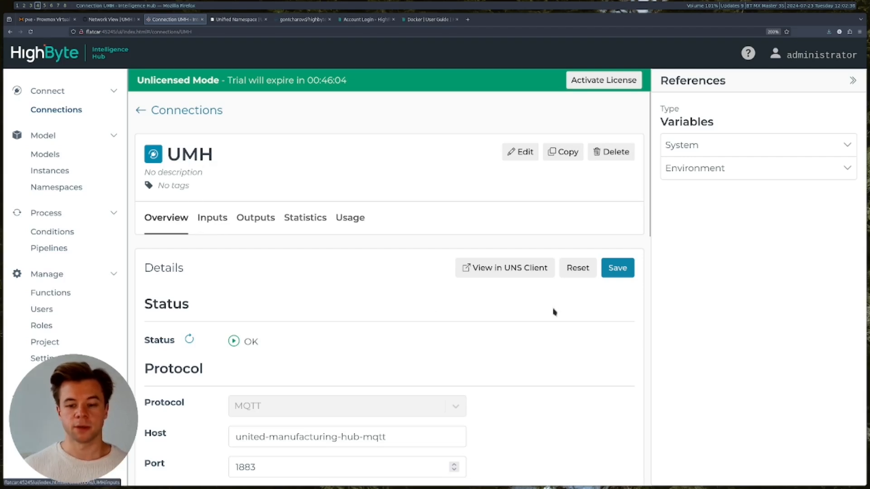
left_click(620, 271)
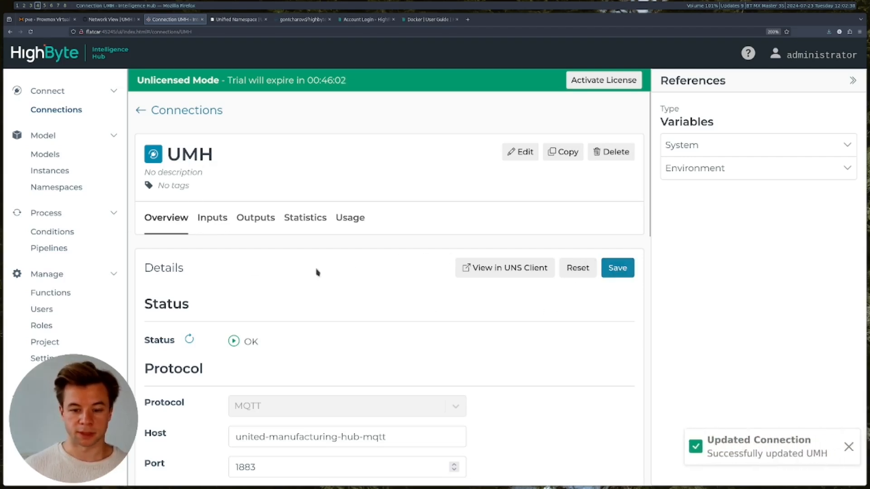
left_click(211, 222)
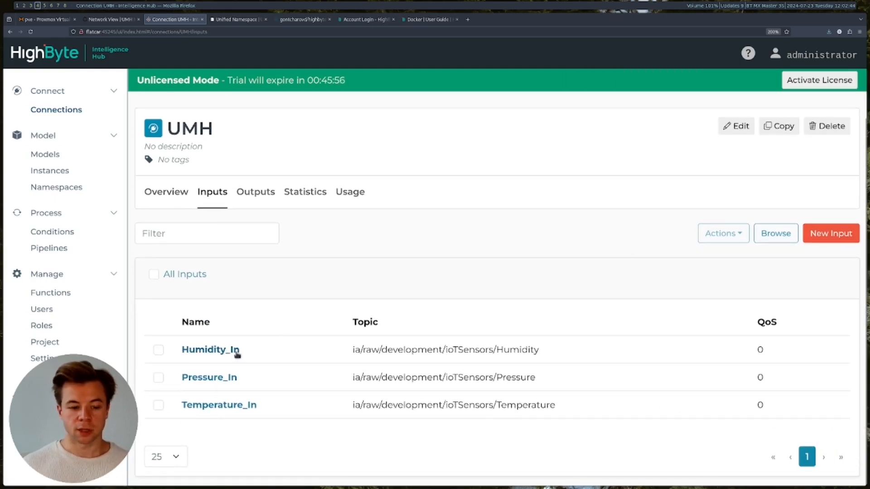
- Verify Humidity_In's topic ia/raw/development/ioTSensors/Humidity, save it unchanged, then open Temperature_In
left_click(220, 351)
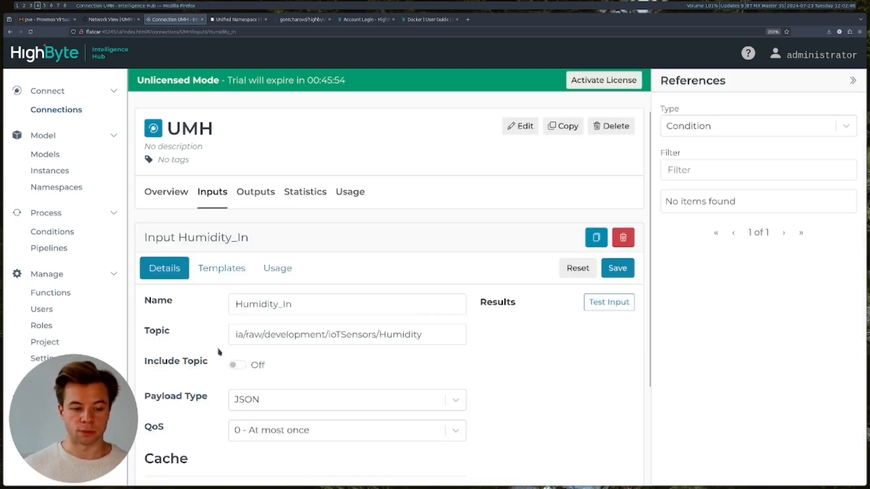
scroll(503, 346, "down", 2)
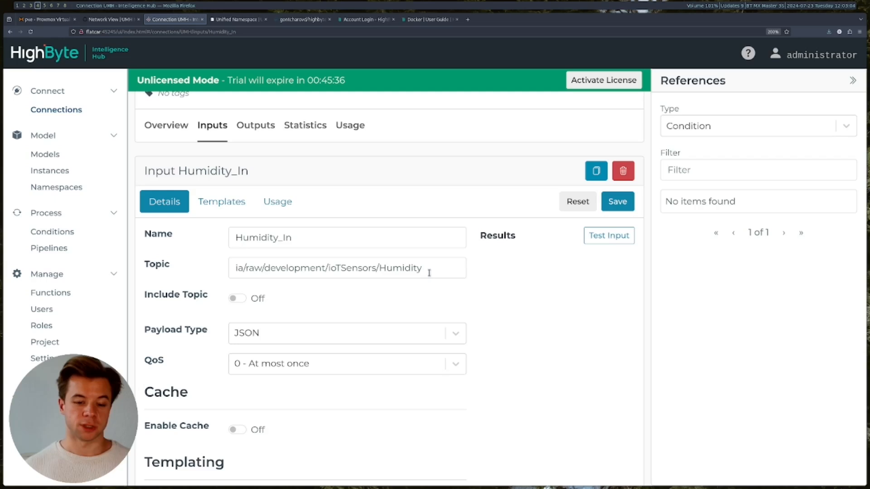
left_click_drag(426, 268, 197, 272)
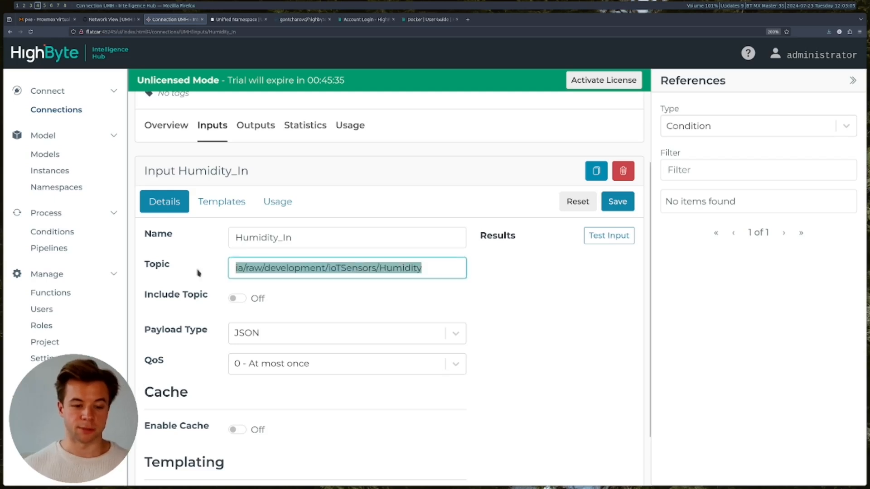
left_click(422, 271)
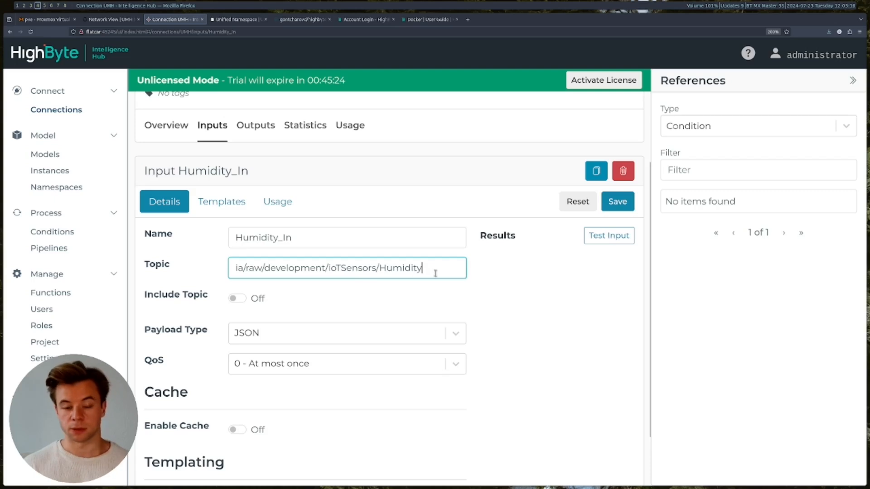
left_click(537, 287)
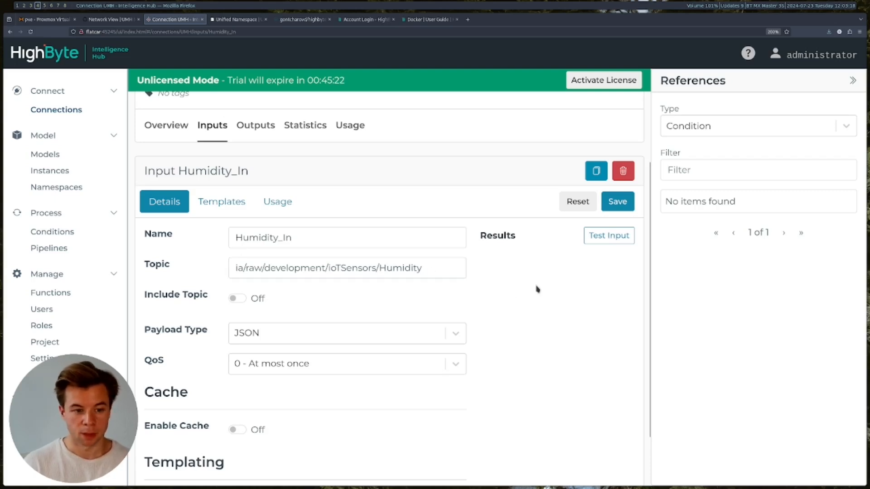
scroll(537, 290, "down", 1)
scroll(537, 294, "up", 3)
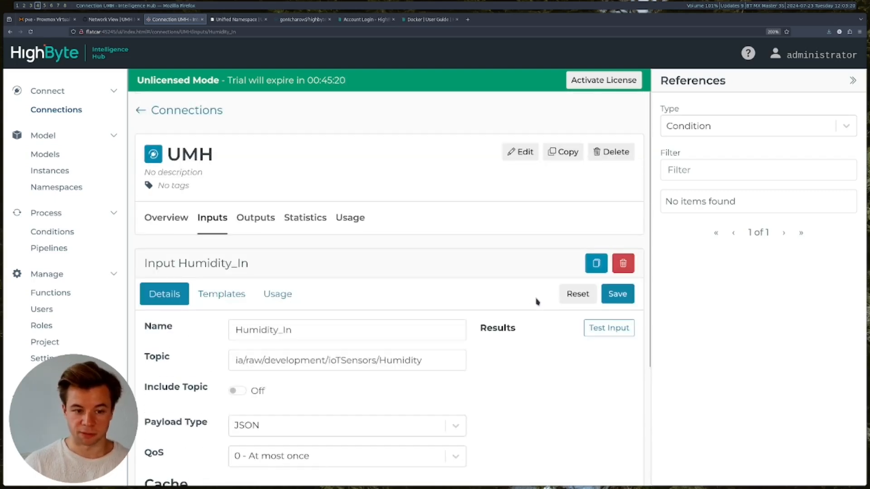
left_click(621, 294)
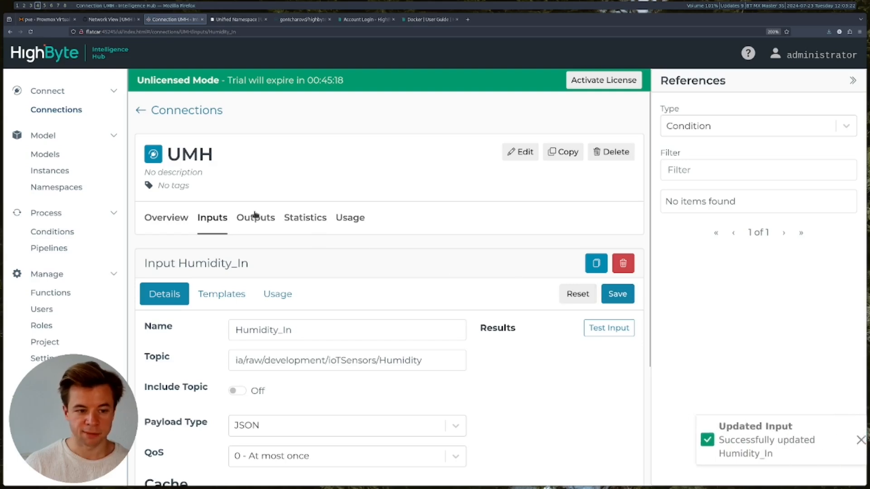
left_click(212, 218)
scroll(268, 343, "down", 1)
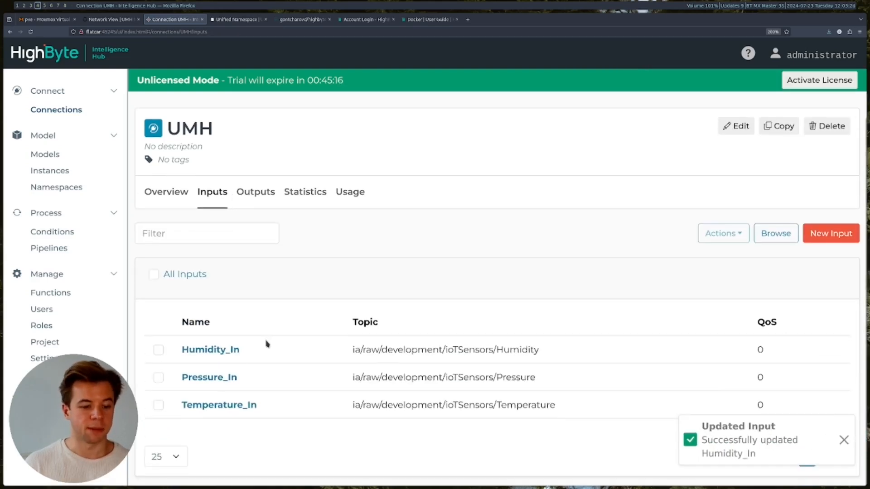
left_click(236, 406)
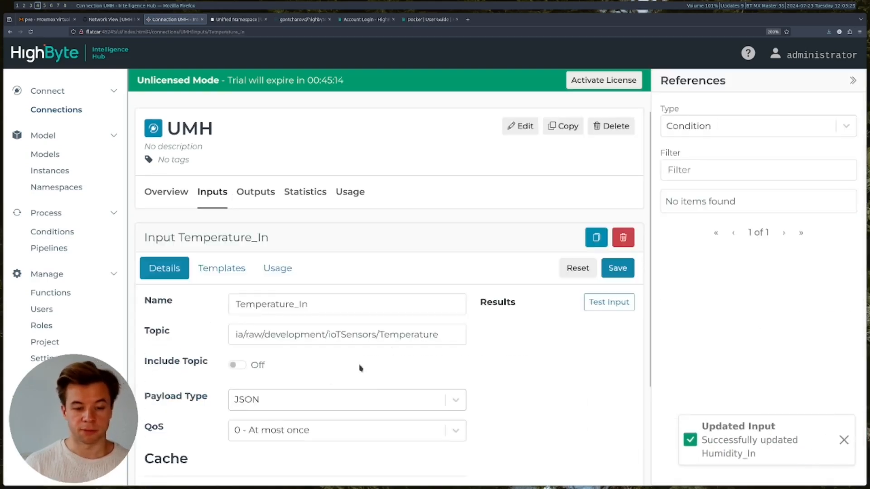
- Test the Temperature_In input repeatedly until Results shows live temperature readings
scroll(445, 363, "down", 3)
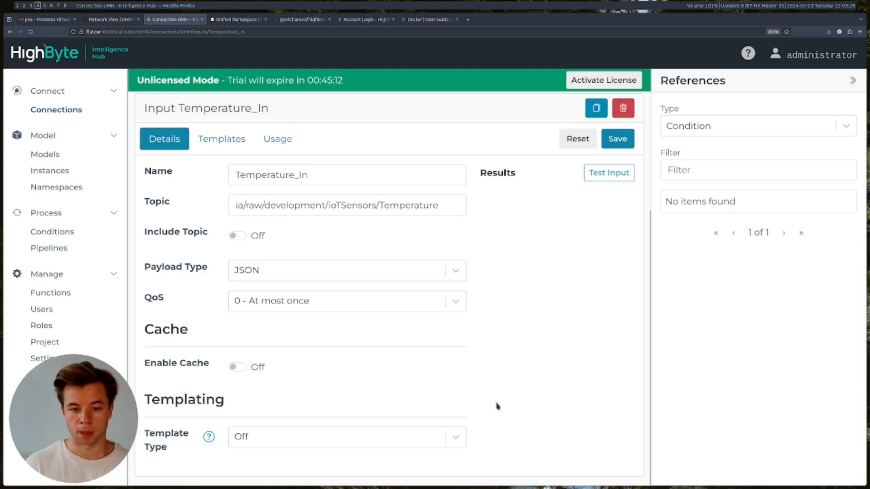
scroll(497, 405, "up", 3)
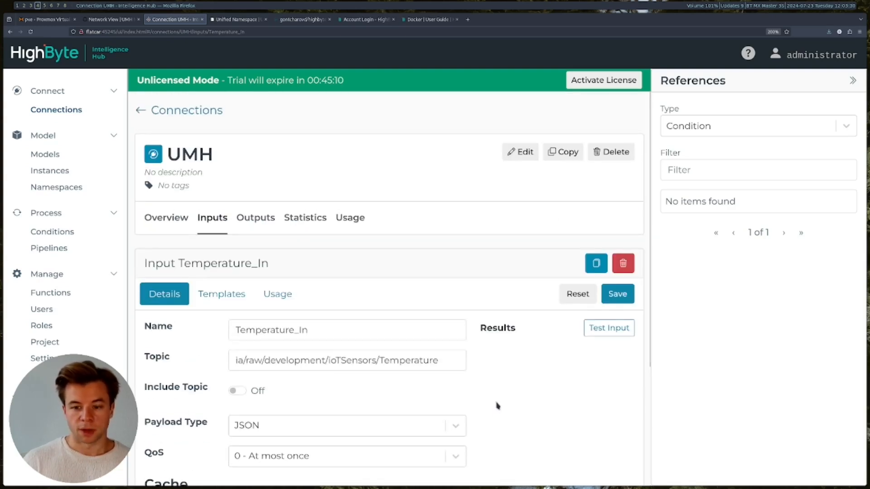
scroll(497, 406, "down", 1)
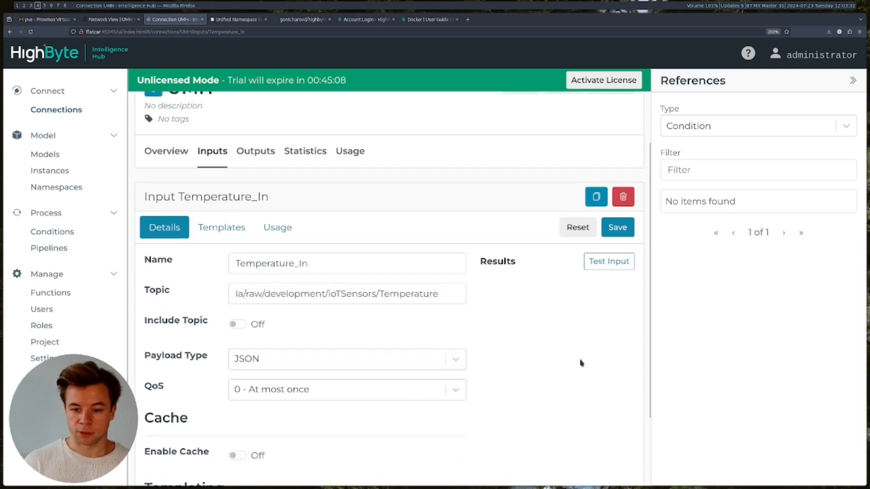
left_click(604, 267)
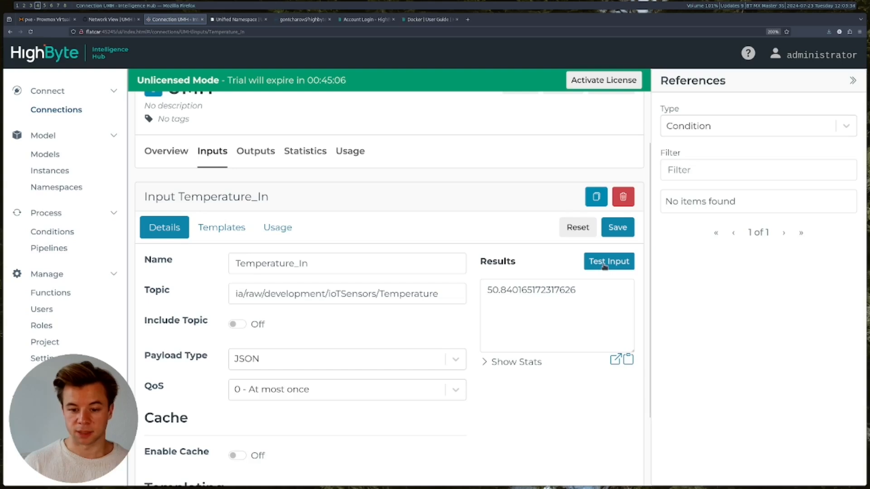
left_click(605, 266)
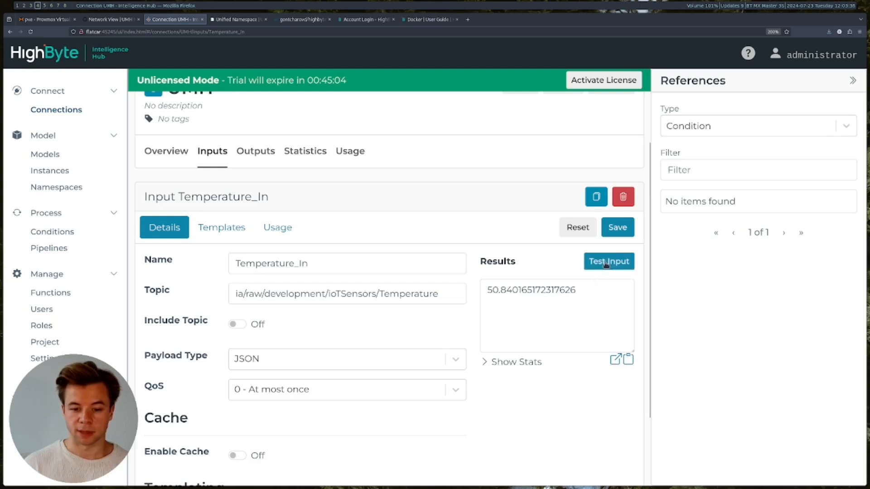
left_click(610, 265)
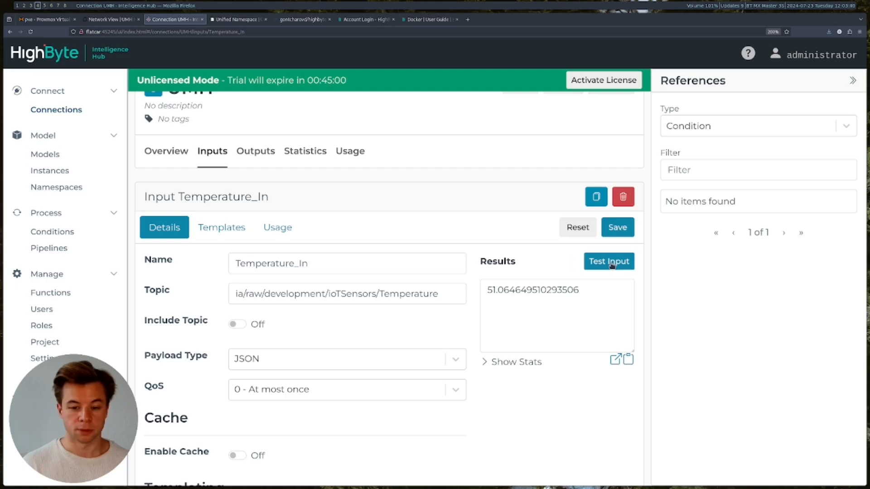
left_click(612, 266)
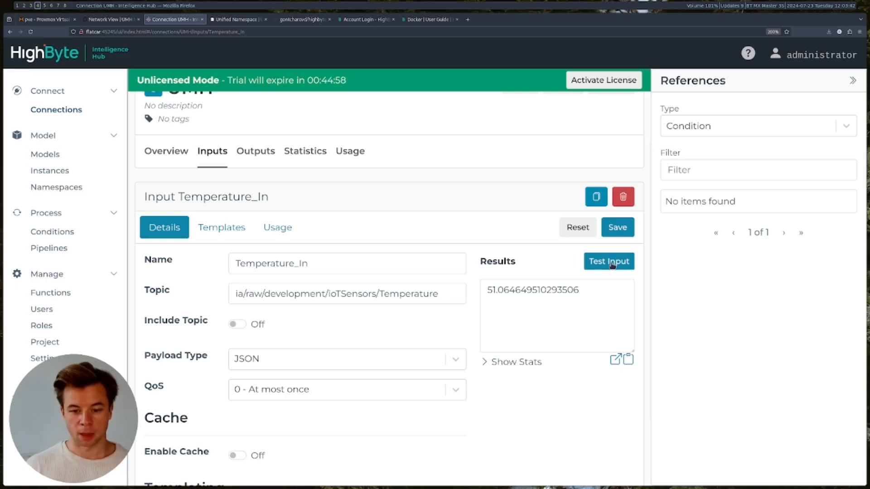
left_click(613, 265)
left_click(613, 265)
left_click(268, 159)
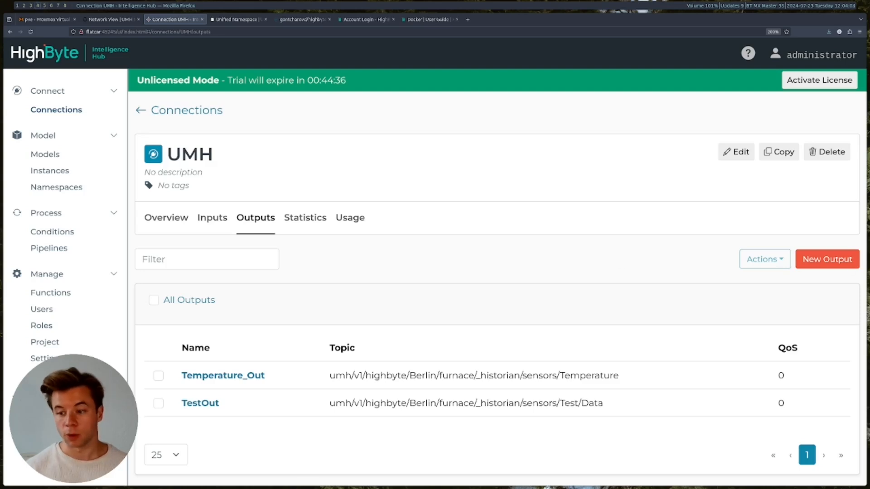
- Copy the umh/v1/highbyte/Berlin/furnace/_historian/ prefix from Temperature_Out's topic
left_click(829, 264)
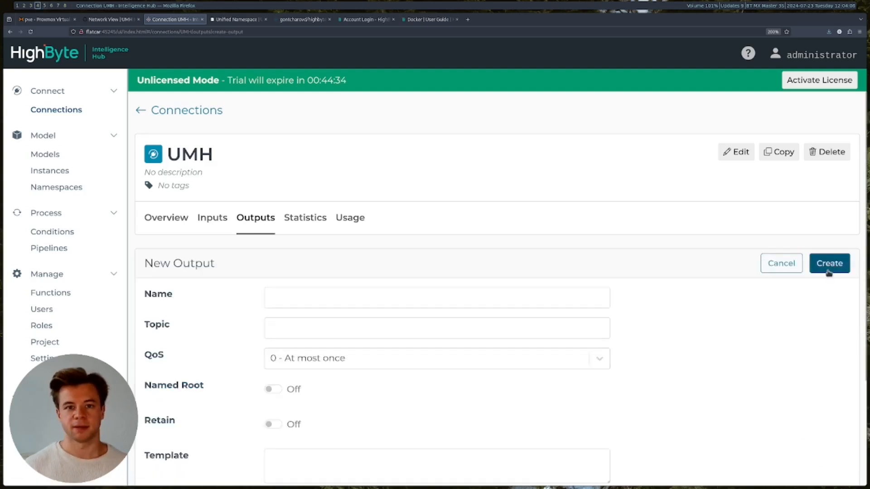
left_click(428, 302)
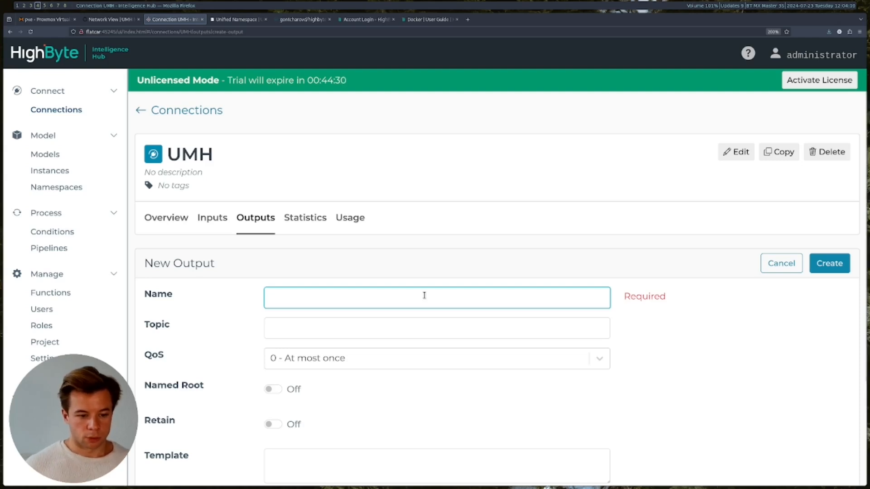
left_click(501, 262)
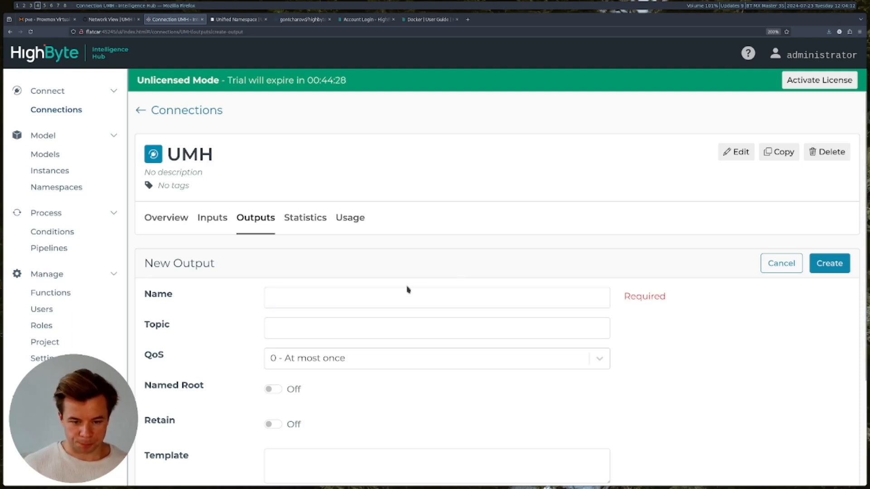
key("alt+Left")
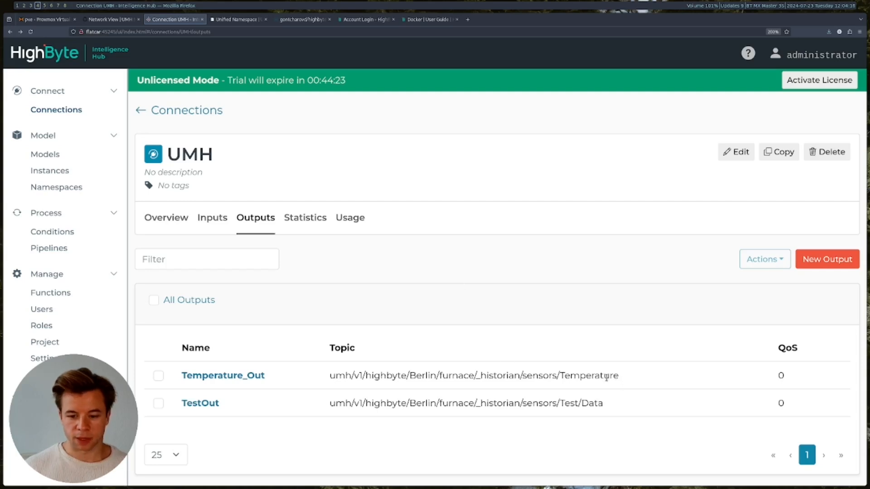
left_click_drag(329, 376, 524, 378)
key("ctrl+c")
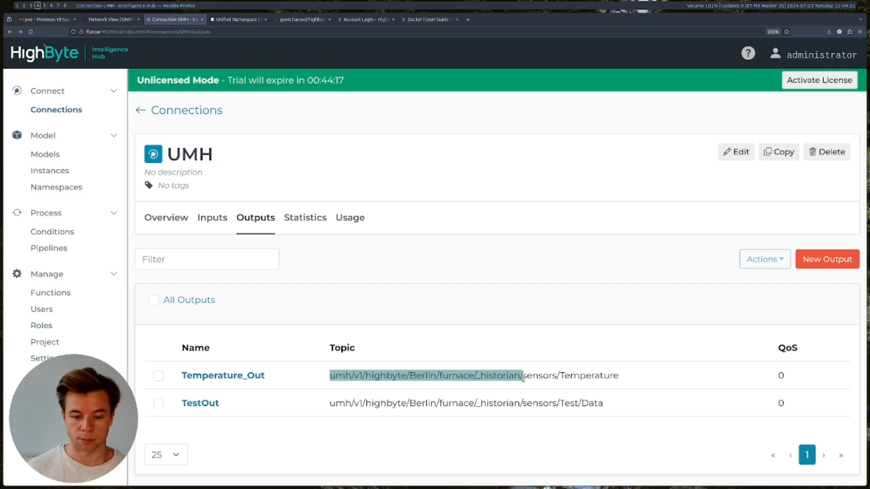
left_click(507, 376)
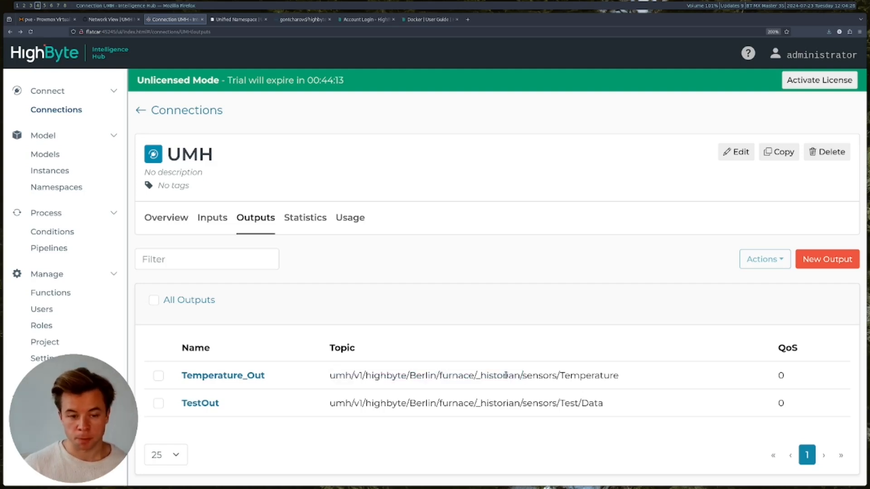
- Start a new output and paste the _historian prefix into its Topic field
left_click(826, 266)
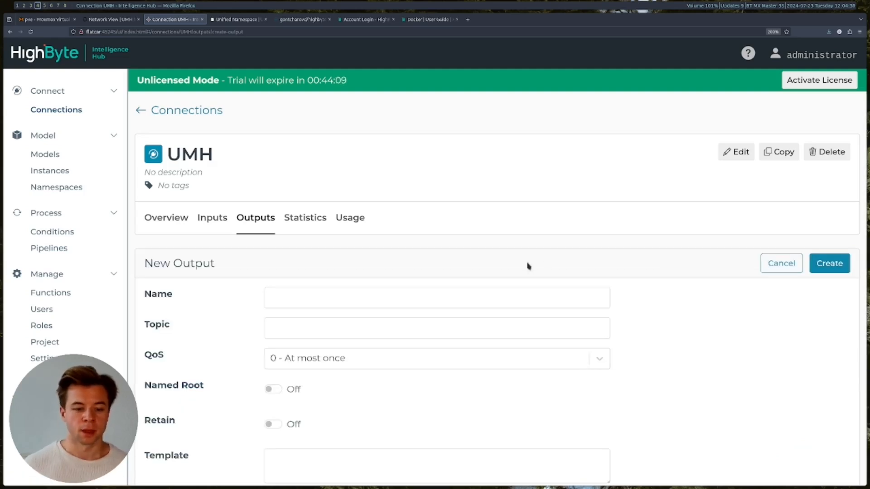
left_click(510, 299)
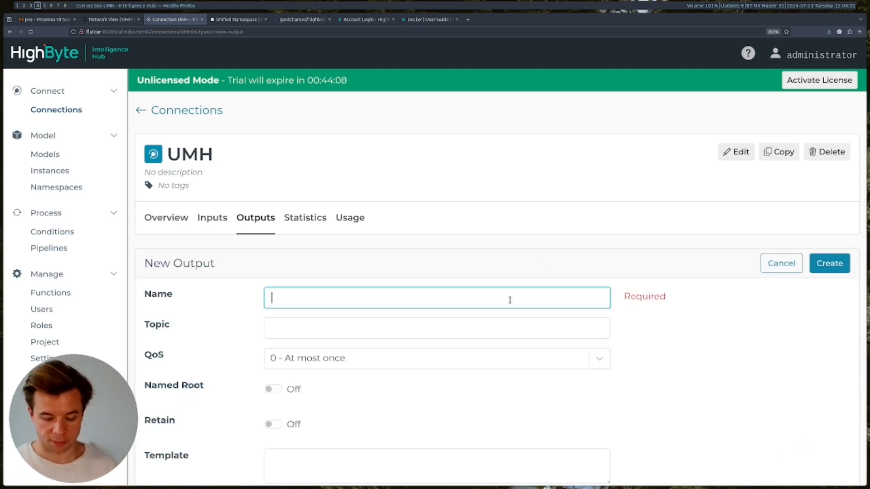
left_click(505, 324)
key("ctrl+v")
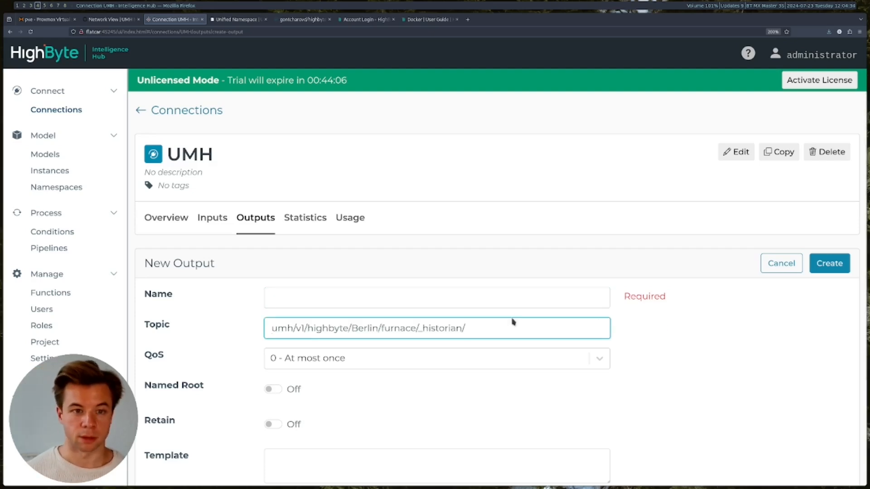
left_click(241, 21)
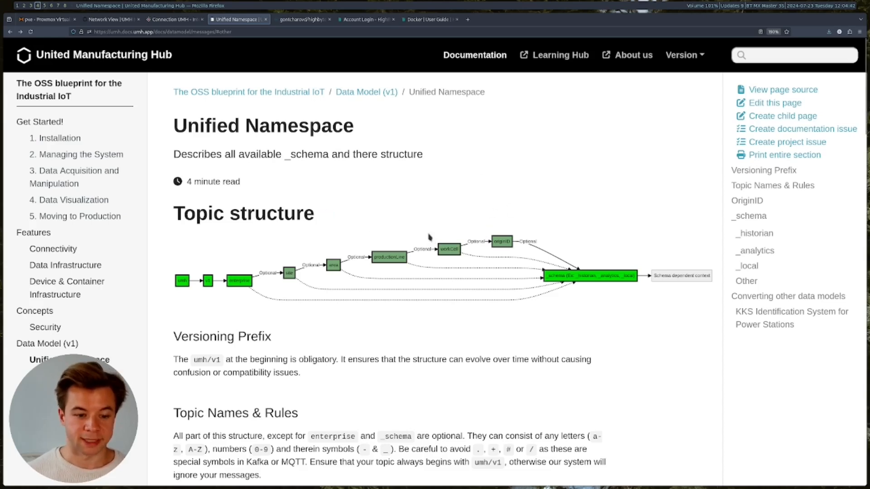
- Scroll the Unified Namespace docs and open the _historian page
scroll(496, 309, "down", 9)
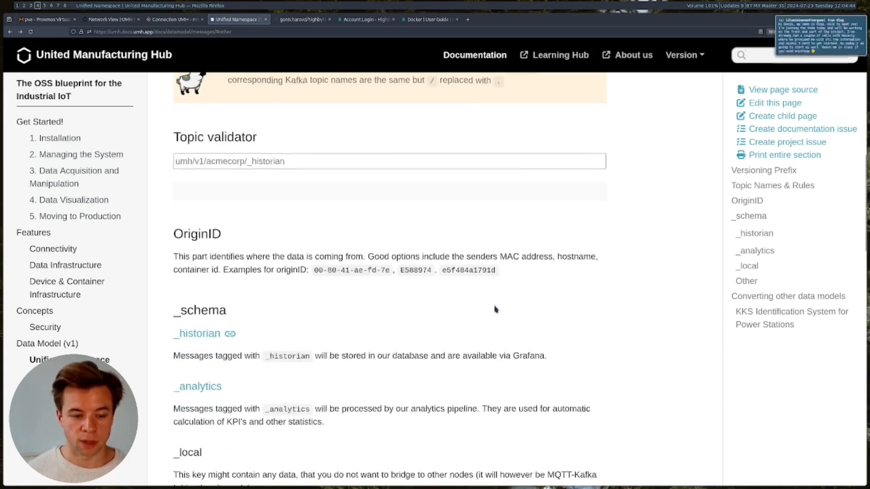
scroll(496, 309, "down", 3)
left_click(201, 210)
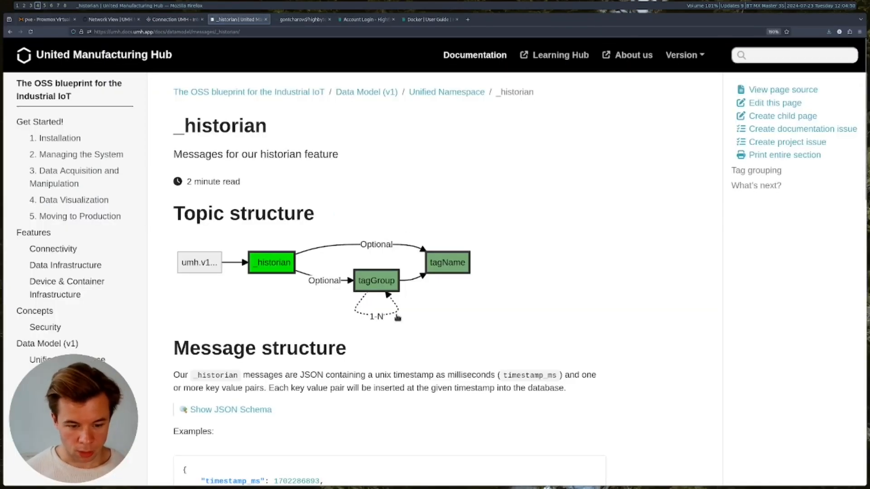
scroll(406, 227, "down", 10)
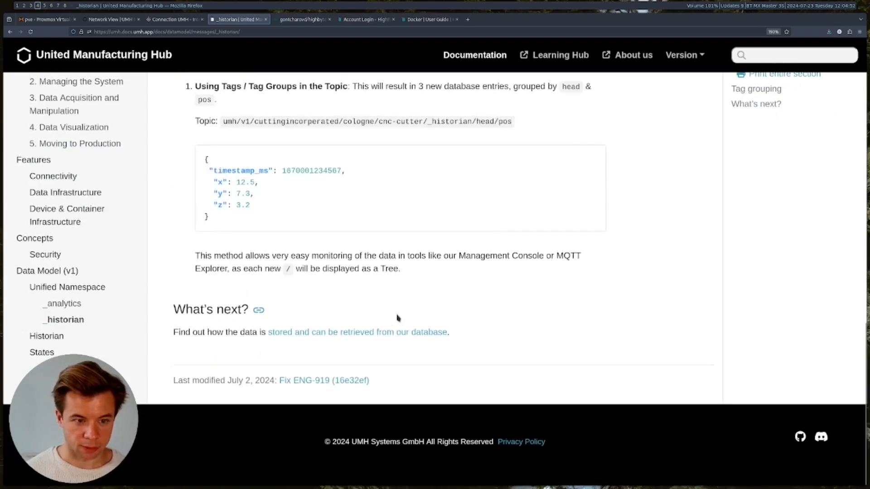
scroll(396, 315, "up", 4)
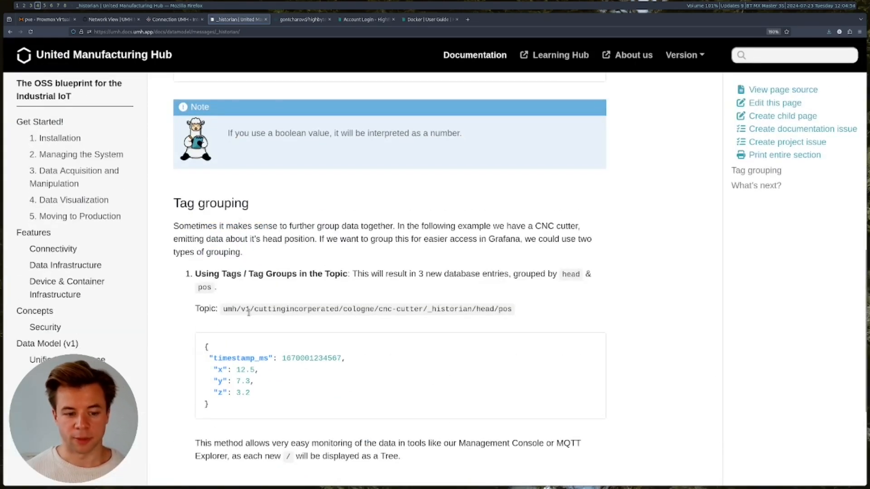
- Trace the example topic's parts: company, cologne, cnc-cutter, _historian, head and pos
left_click_drag(343, 309, 268, 309)
left_click(358, 309)
double_click(359, 309)
left_click(430, 308)
left_click_drag(422, 309, 378, 309)
left_click(471, 308)
left_click_drag(473, 309, 428, 309)
left_click(500, 312)
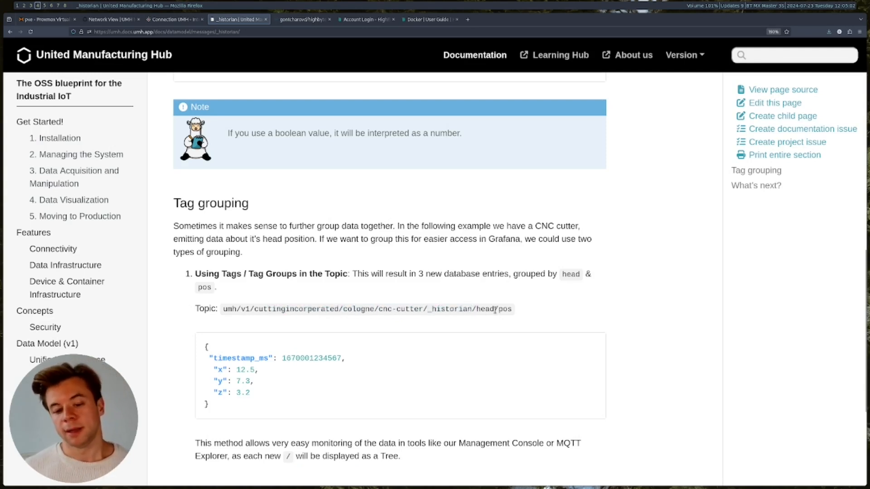
mouse_move(495, 309)
left_mouse_down()
mouse_move(479, 309)
mouse_move(498, 310)
left_mouse_up()
left_click(492, 312)
left_click(325, 302)
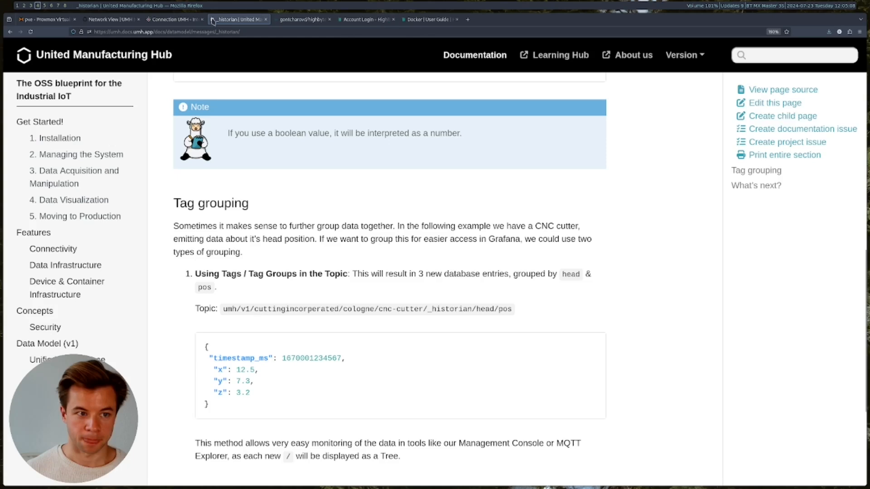
left_click(174, 19)
- Name the output HighByte_Demo, append 'demo' to its _historian topic, and create it
left_click(354, 298)
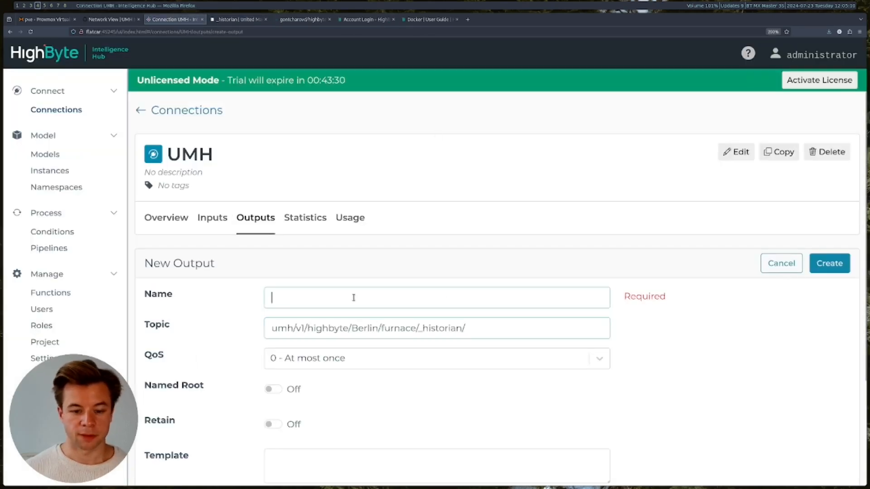
type("High")
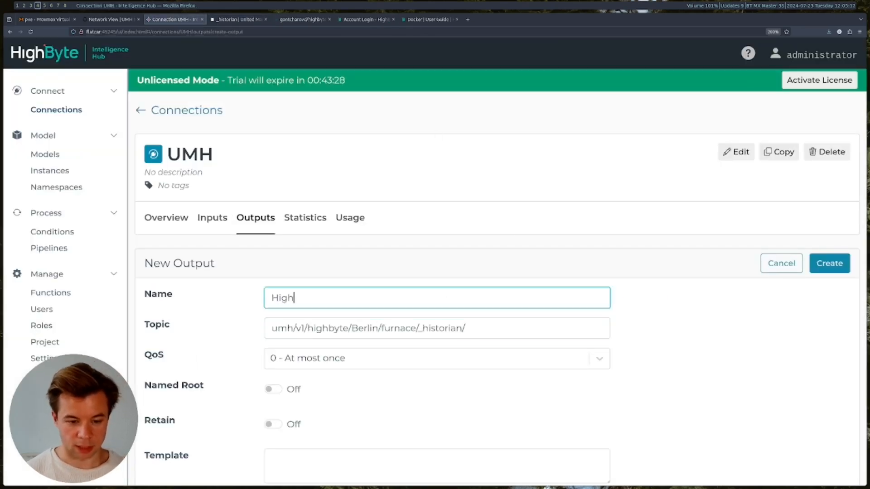
type("Byte_Demo")
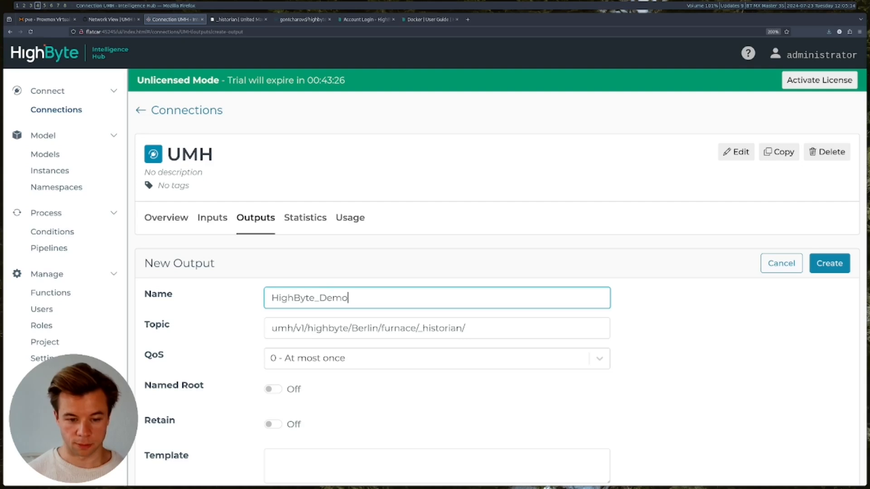
left_click(482, 330)
type("demo")
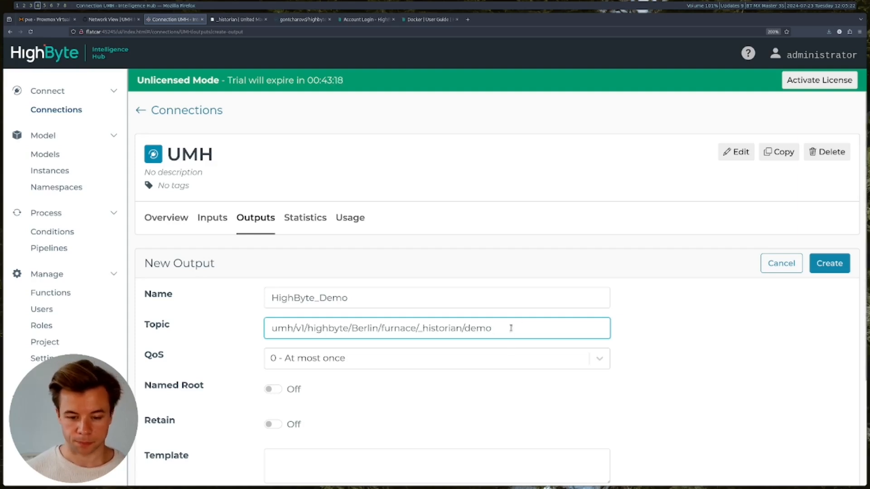
left_click(646, 326)
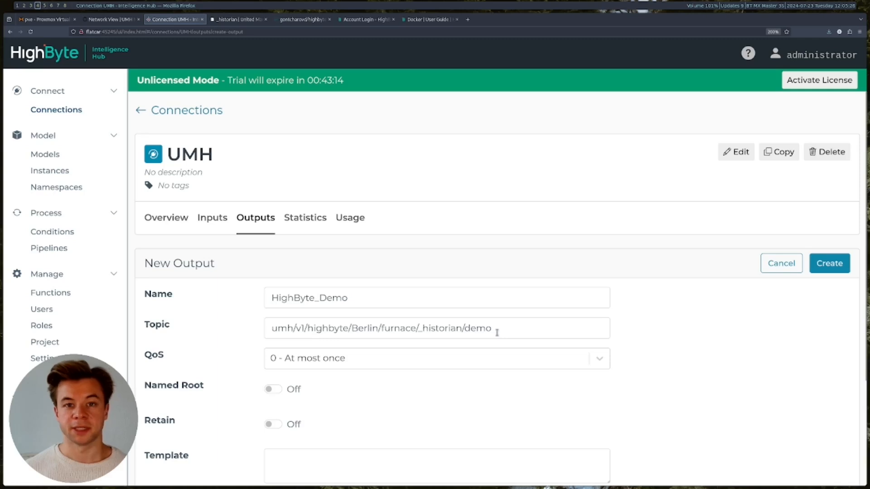
scroll(391, 359, "down", 3)
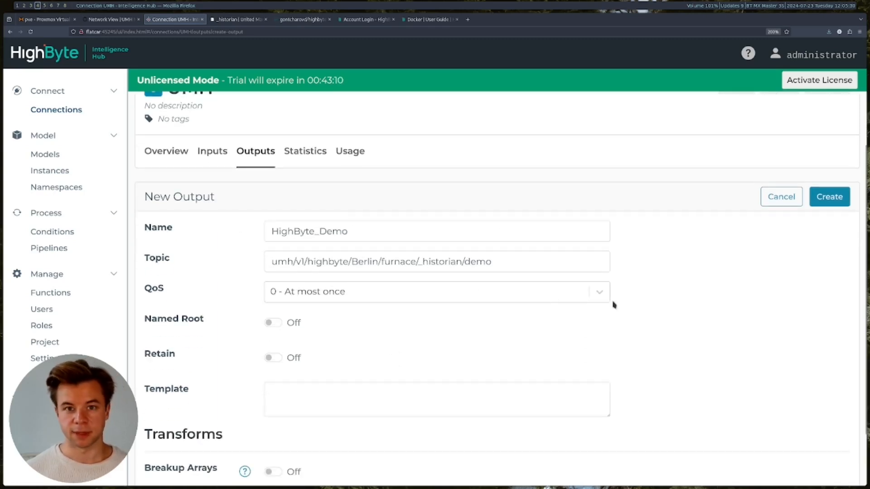
scroll(567, 313, "down", 3)
scroll(584, 369, "up", 6)
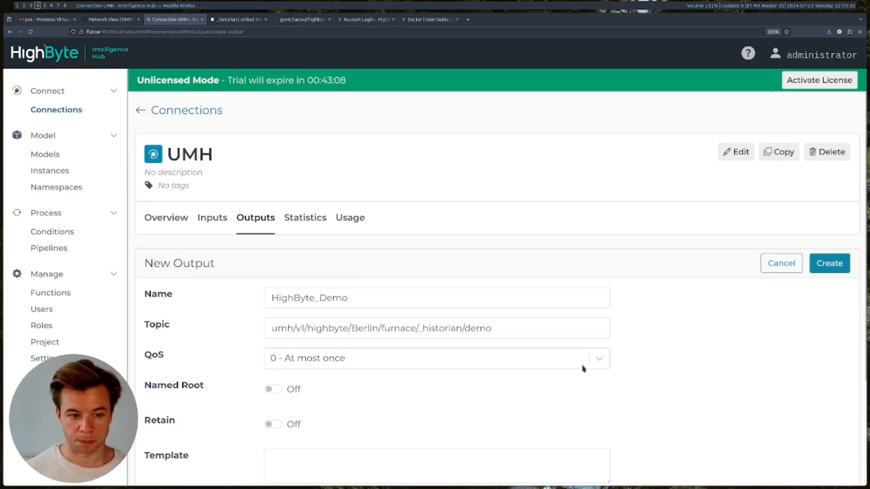
left_click(830, 263)
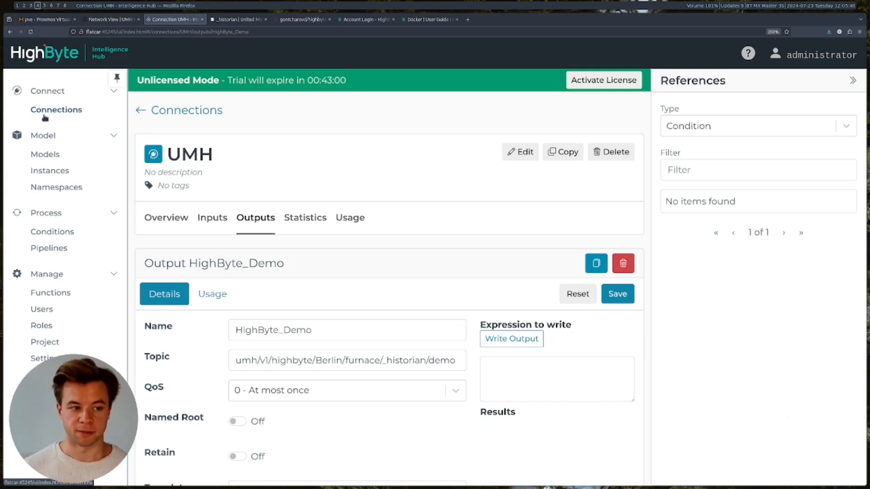
left_click(45, 156)
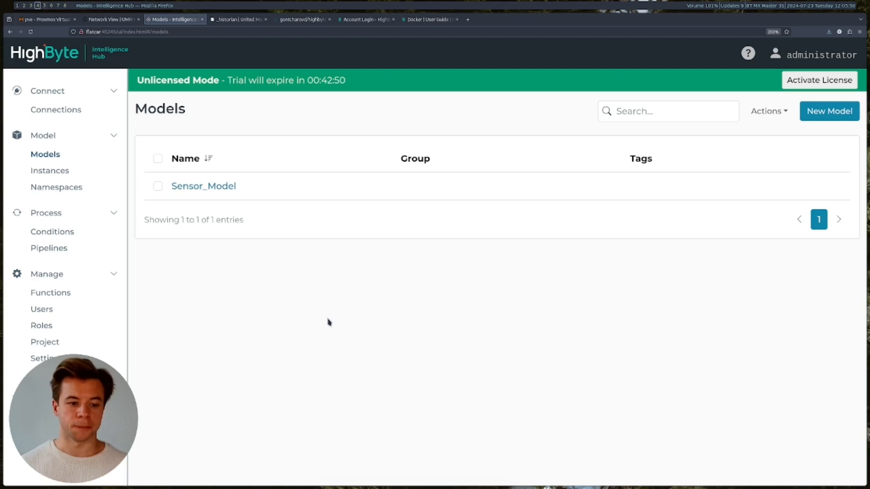
left_click(210, 190)
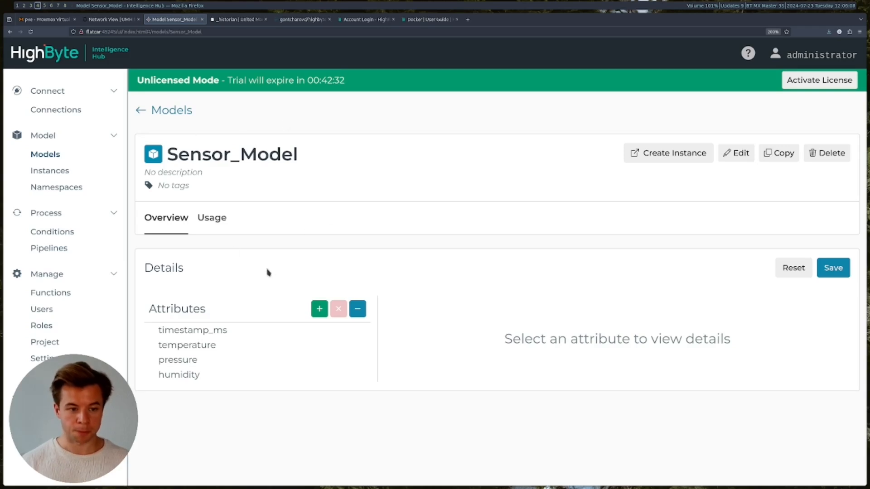
mouse_move(230, 334)
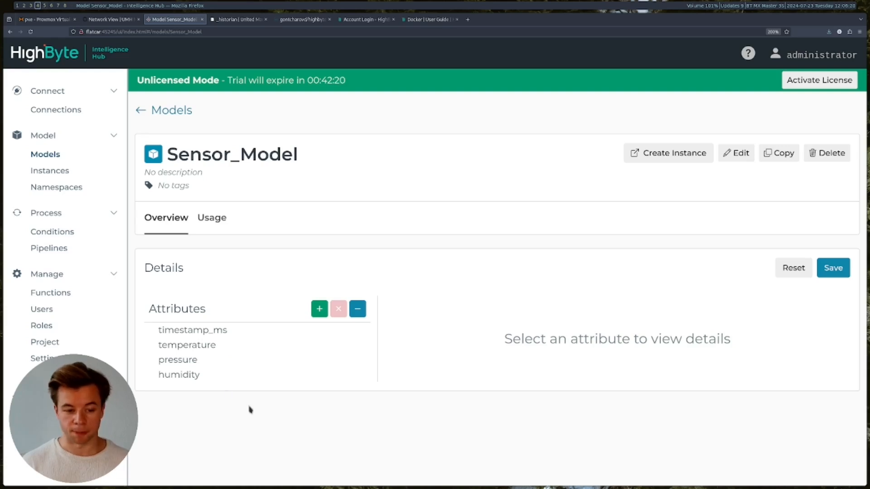
left_click(320, 309)
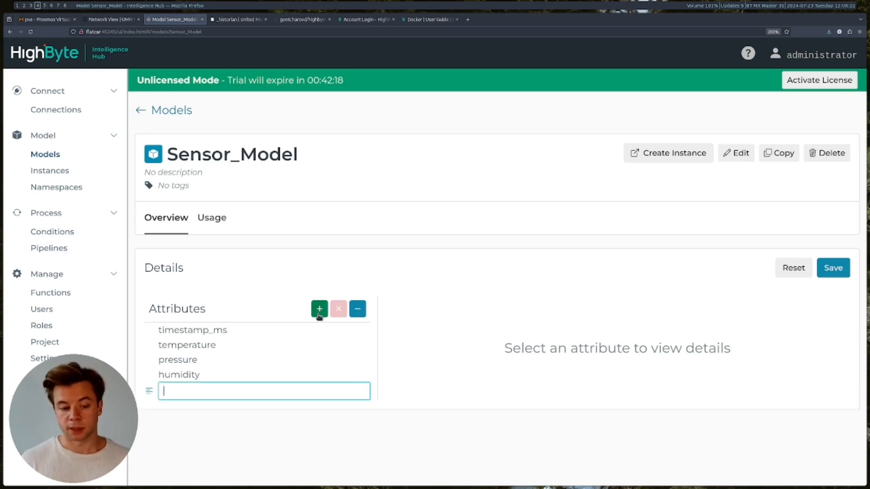
type("new")
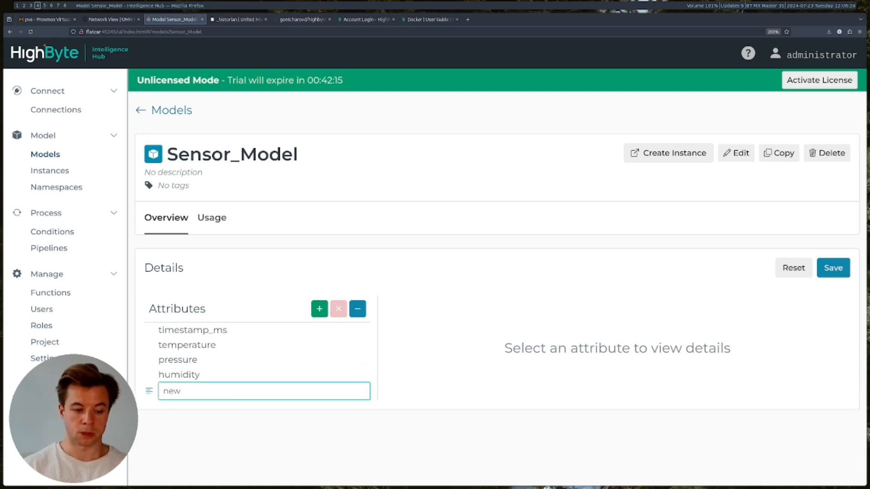
key("Return")
scroll(219, 424, "down", 4)
left_click(189, 230)
left_click(418, 272)
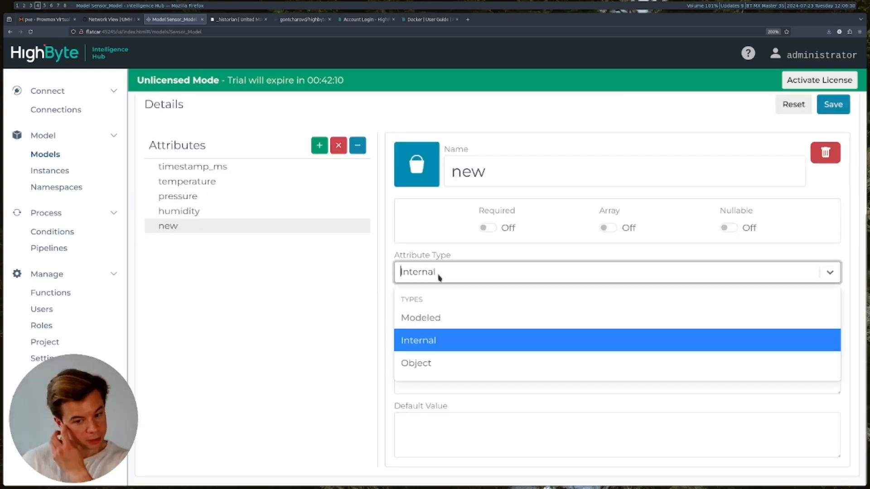
left_click(433, 344)
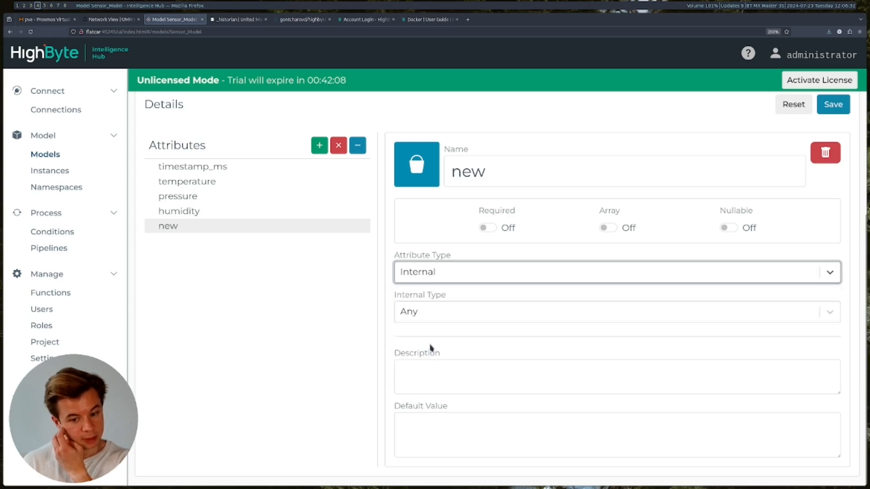
left_click(433, 316)
scroll(457, 399, "down", 3)
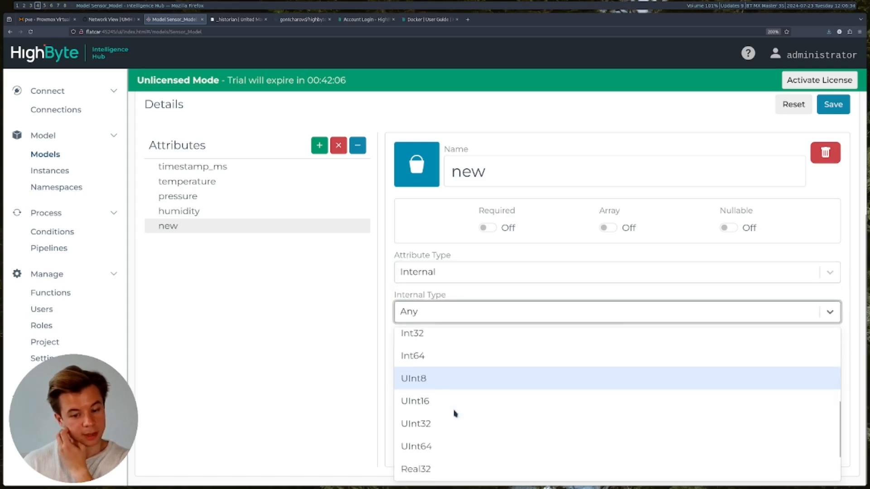
scroll(456, 413, "down", 2)
left_click(439, 442)
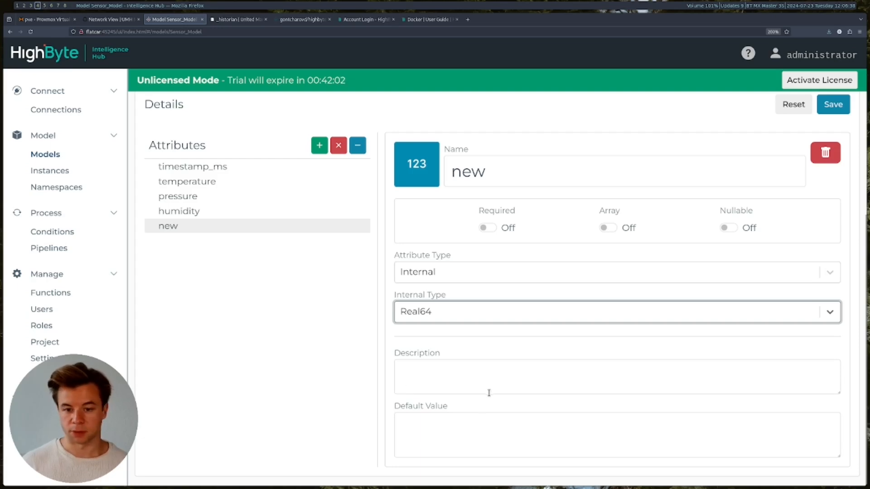
left_click(213, 229)
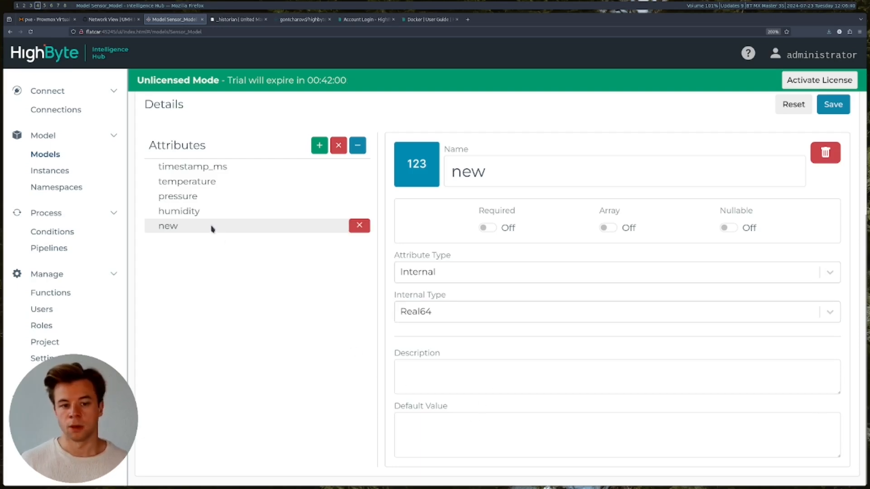
scroll(385, 321, "up", 3)
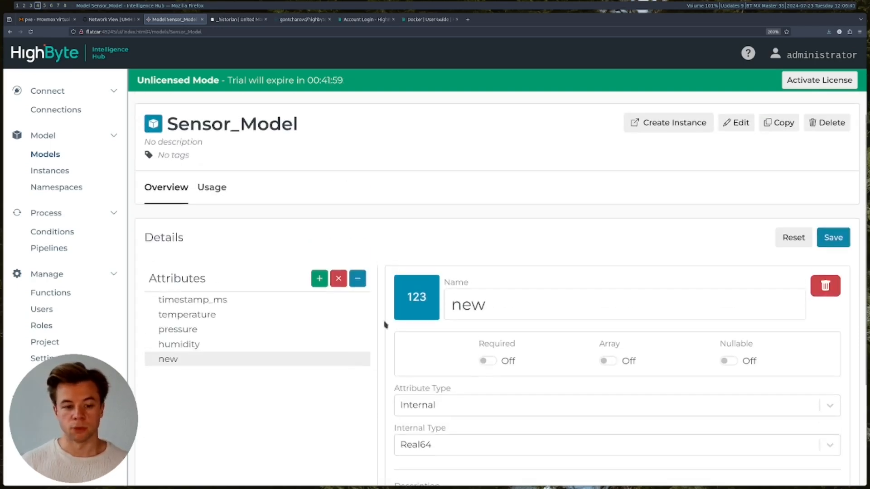
left_click(340, 282)
left_click(192, 360)
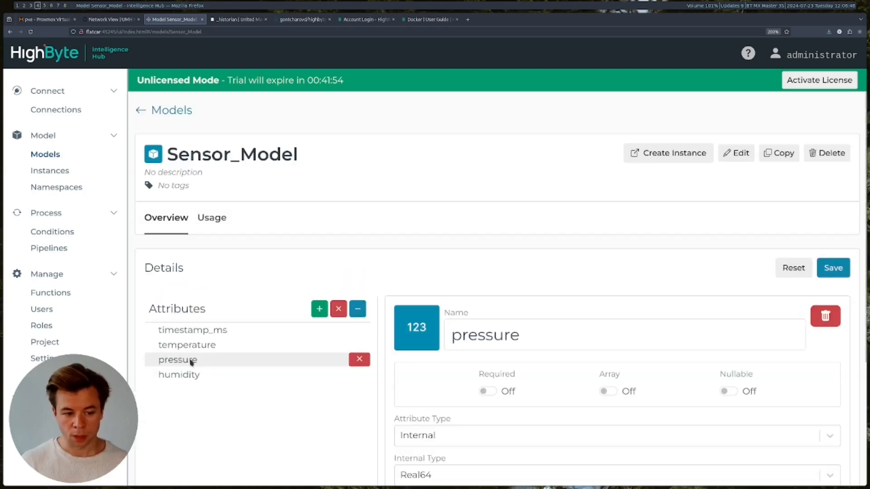
left_click(201, 333)
scroll(351, 350, "down", 4)
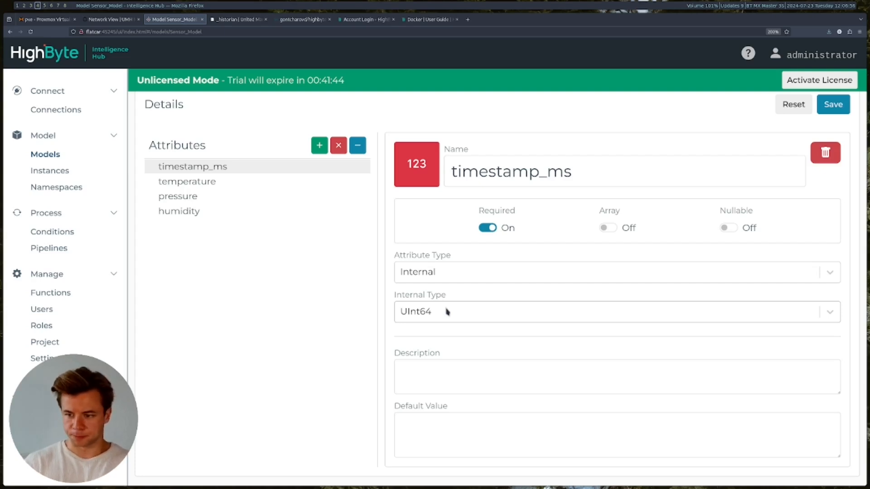
left_click(211, 182)
left_click(210, 197)
left_click(197, 213)
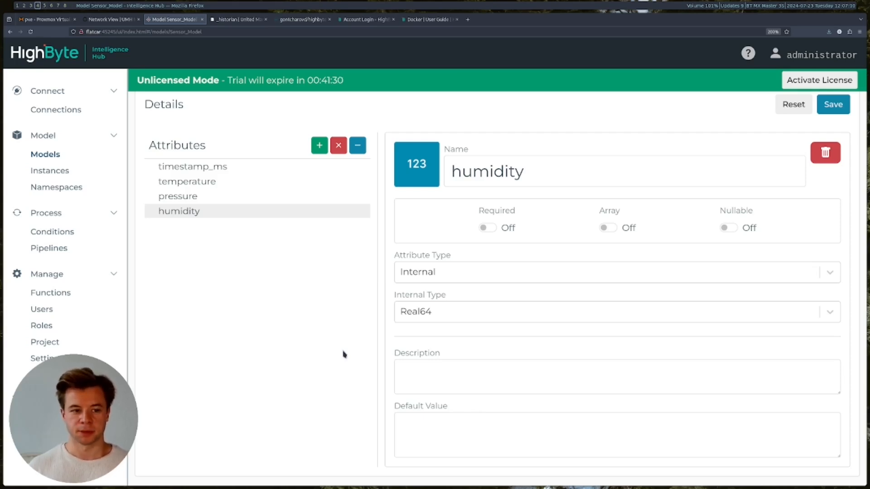
left_click(45, 154)
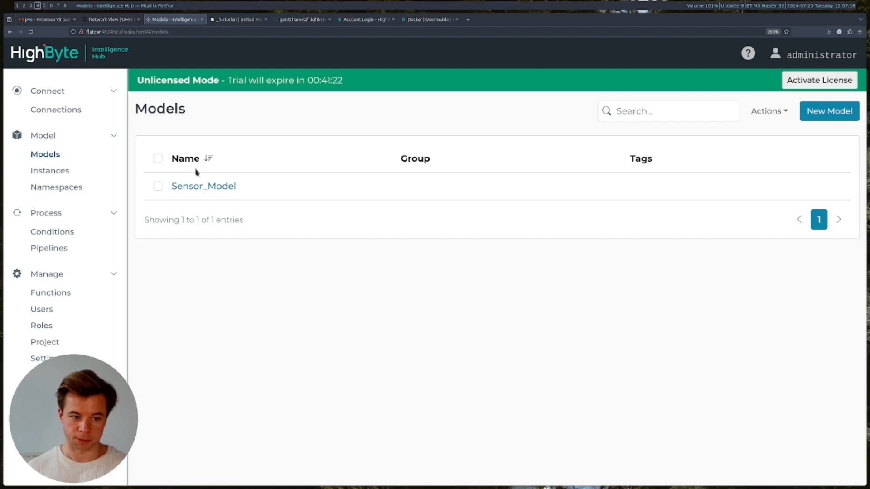
- Open Sensor_Model_Instance from Instances and submit its edit form without changes
left_click(69, 172)
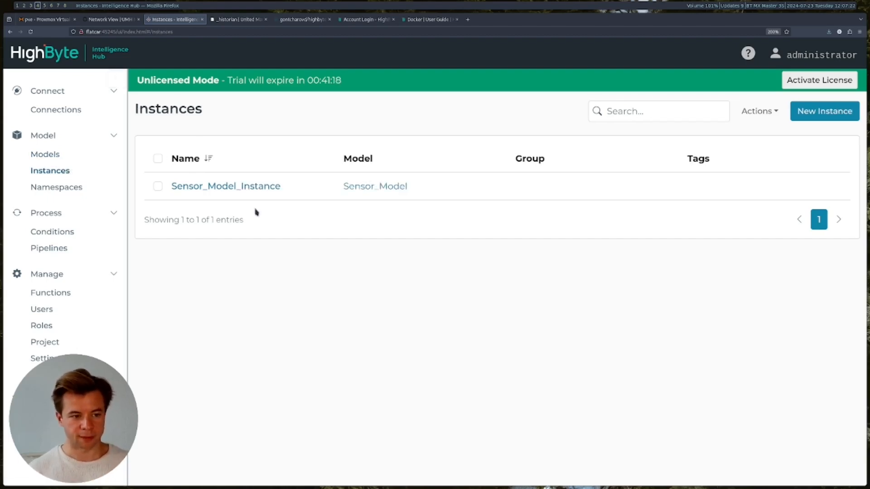
left_click(241, 190)
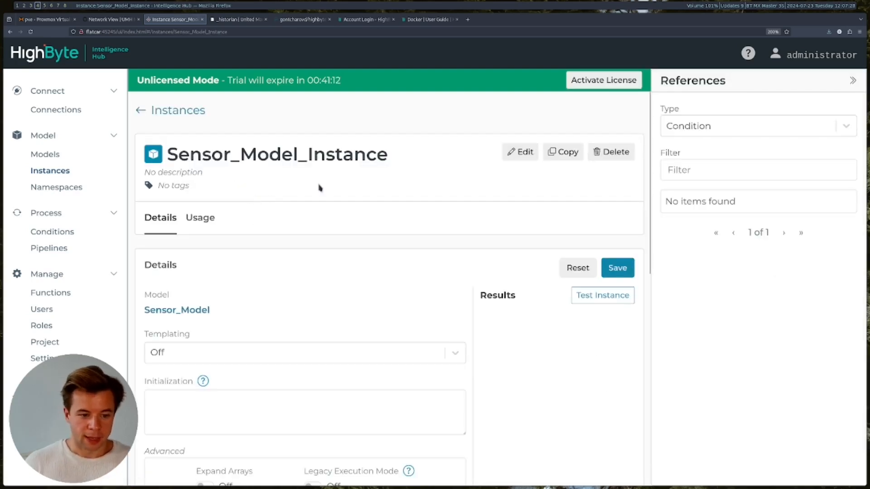
scroll(318, 189, "down", 2)
scroll(205, 226, "up", 2)
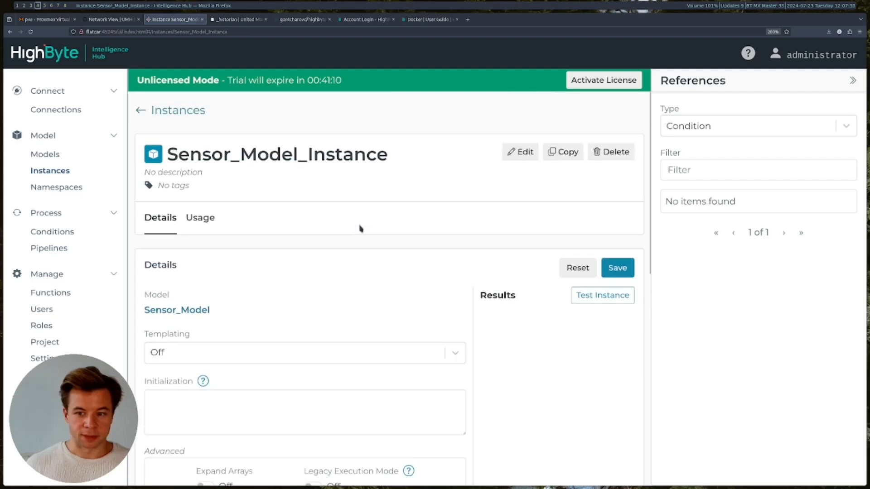
left_click(516, 151)
left_click(401, 123)
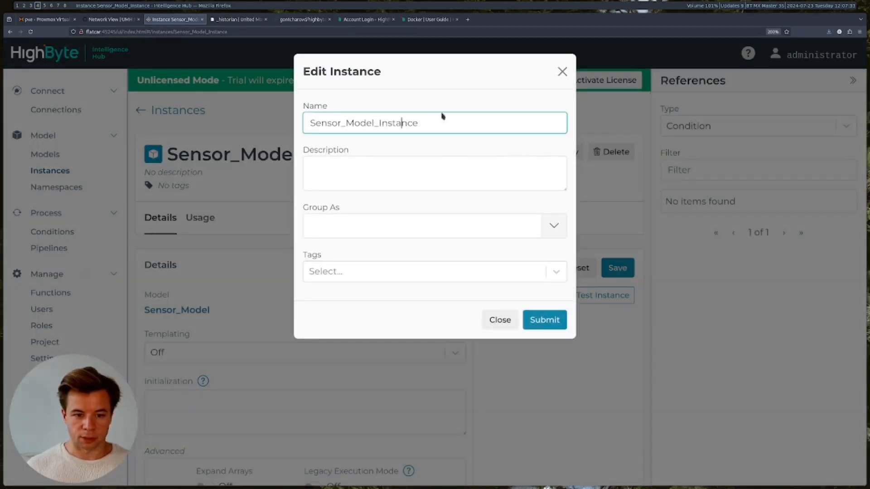
left_click(535, 321)
- Review the updated instance's attributes, including timestamp_ms referencing {{System.Internal.DateTime}}
scroll(272, 281, "down", 2)
left_click_drag(235, 245, 137, 247)
left_click(294, 247)
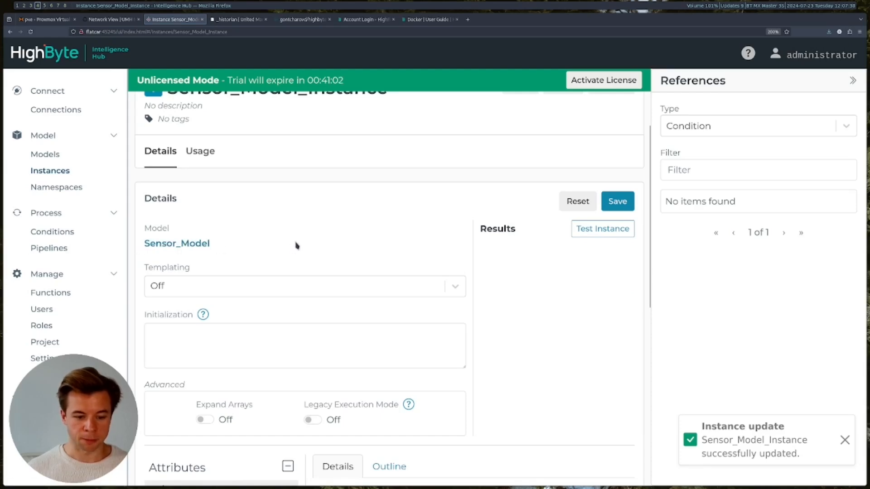
scroll(296, 245, "down", 4)
scroll(261, 302, "up", 5)
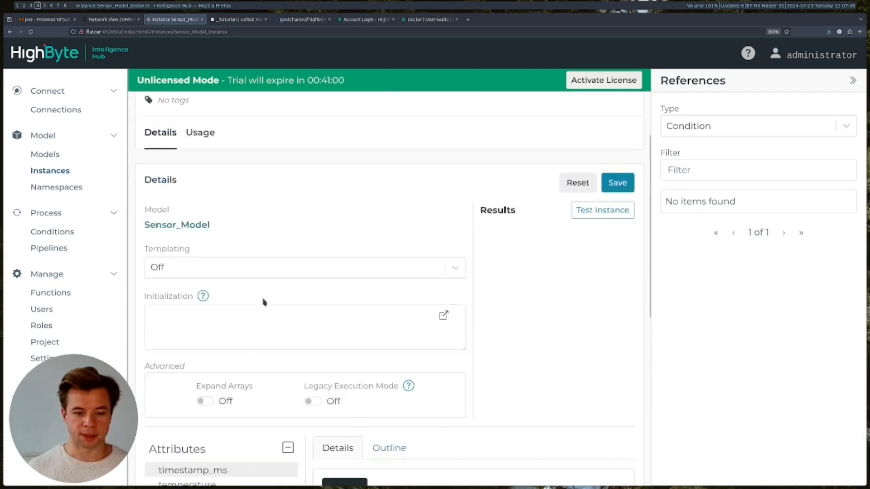
scroll(264, 302, "down", 6)
scroll(264, 301, "up", 6)
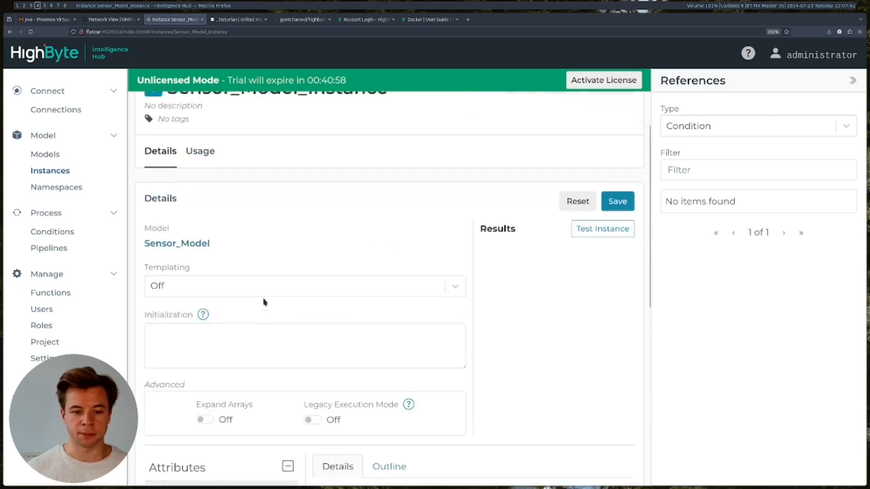
scroll(209, 361, "down", 1)
scroll(209, 361, "down", 5)
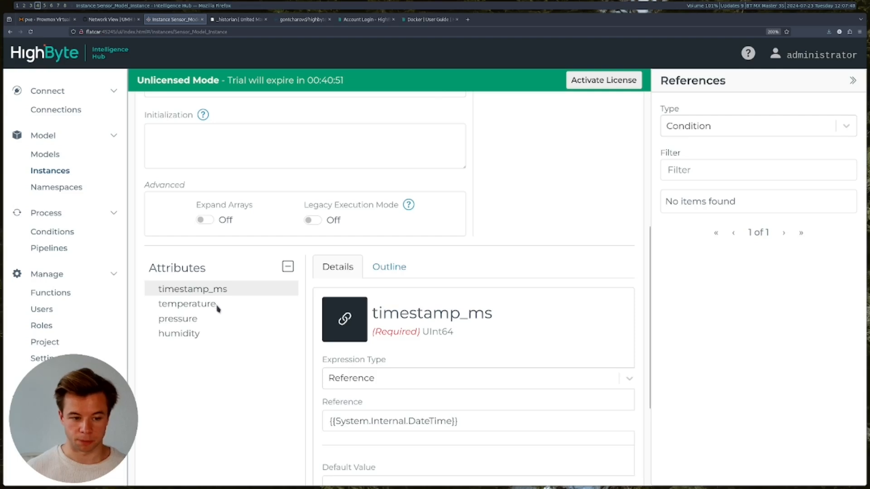
- Bind timestamp_ms's Reference to the System DateTime, undoing the duplicated drop
scroll(217, 309, "down", 2)
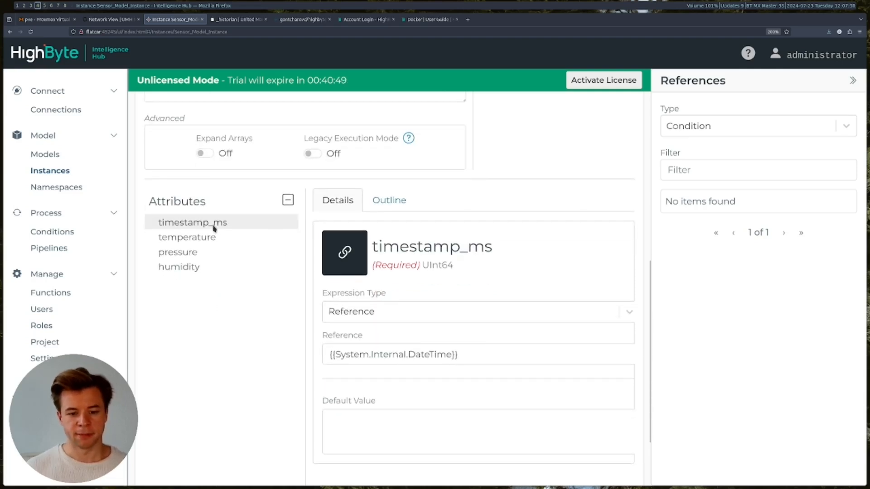
left_click(841, 127)
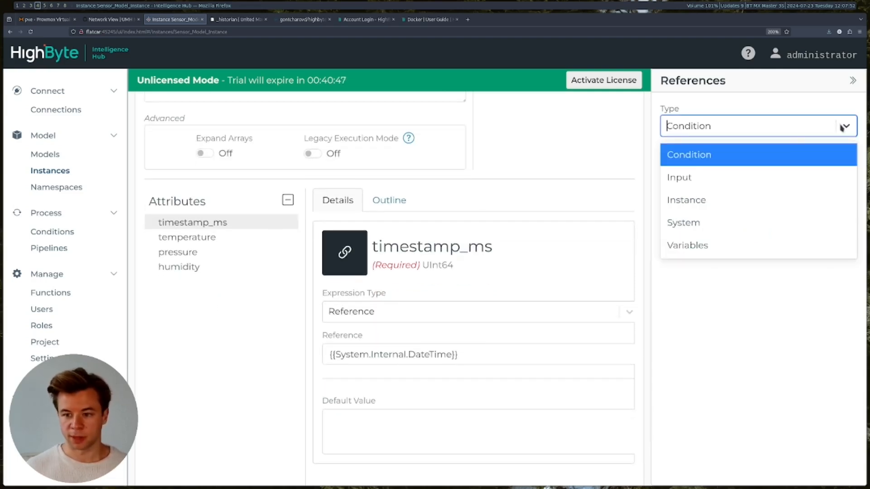
left_click(692, 222)
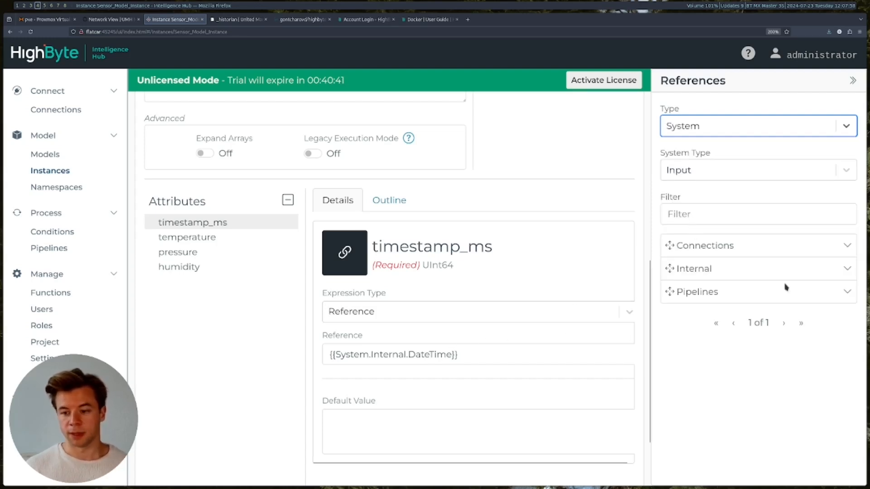
left_click(839, 268)
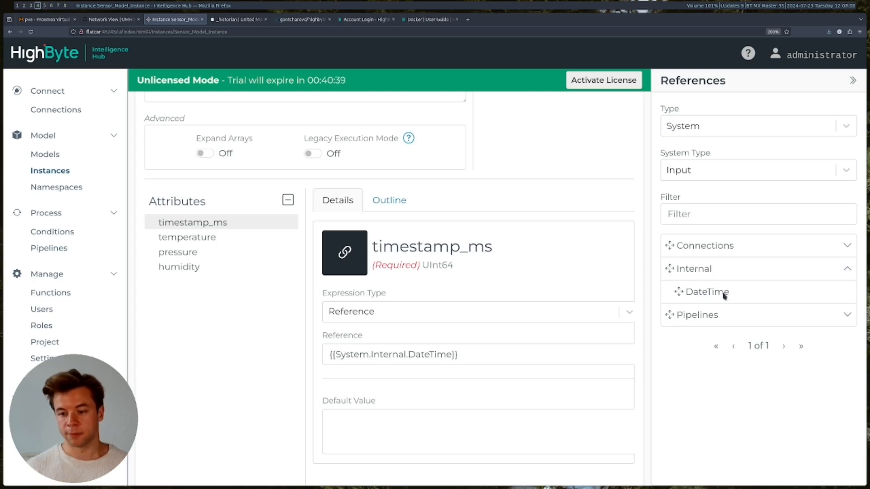
left_click_drag(721, 292, 415, 356)
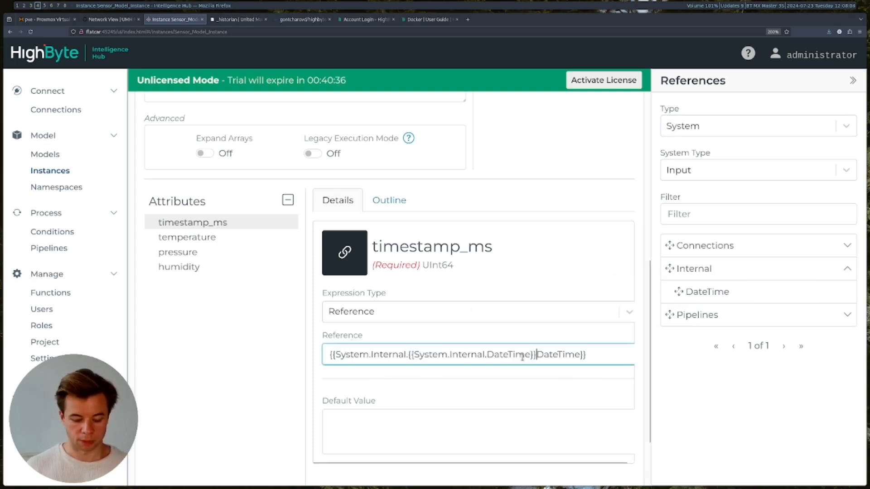
key("ctrl+z")
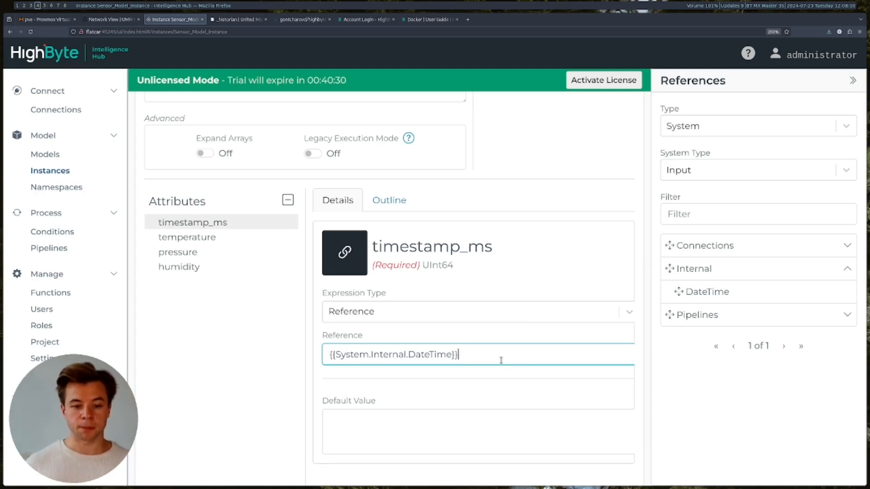
left_click_drag(423, 265, 460, 269)
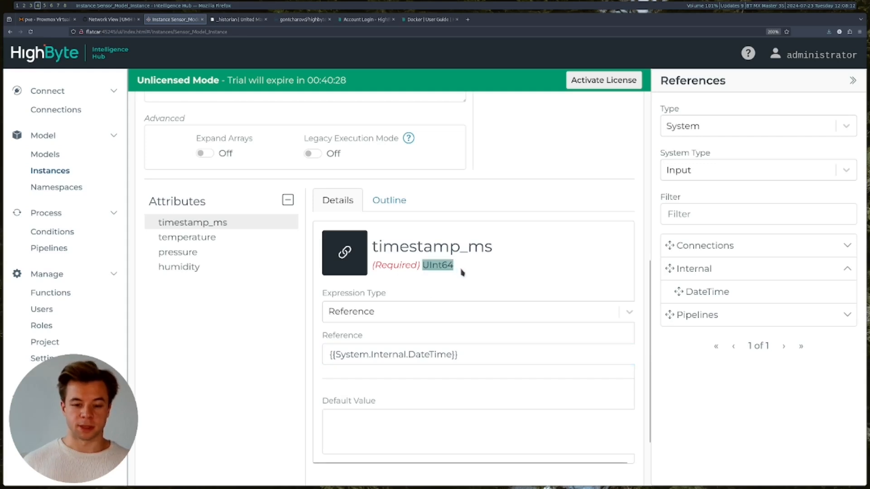
left_click(454, 287)
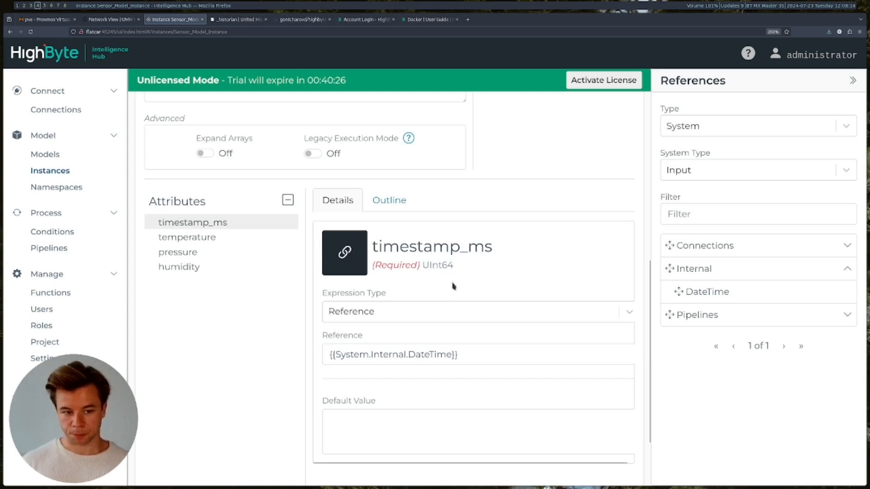
- Replace temperature's reference with the UMH connection's Temperature_In input
left_click(183, 240)
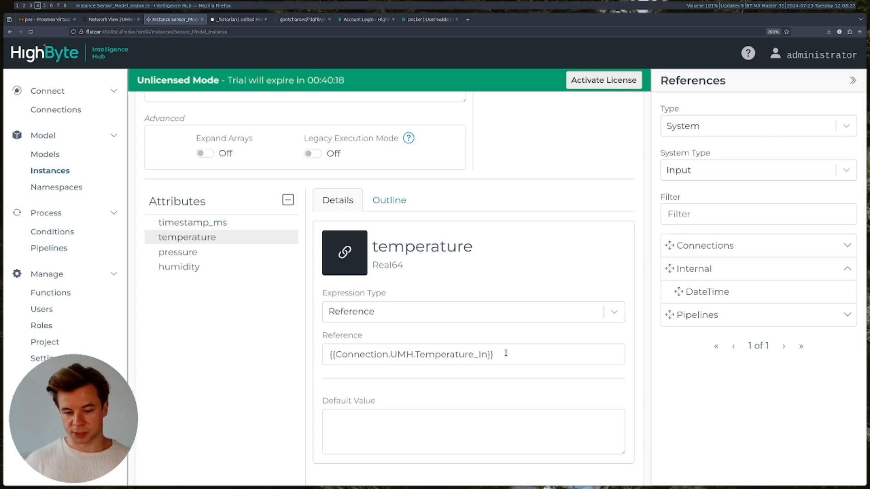
left_click_drag(541, 353, 280, 343)
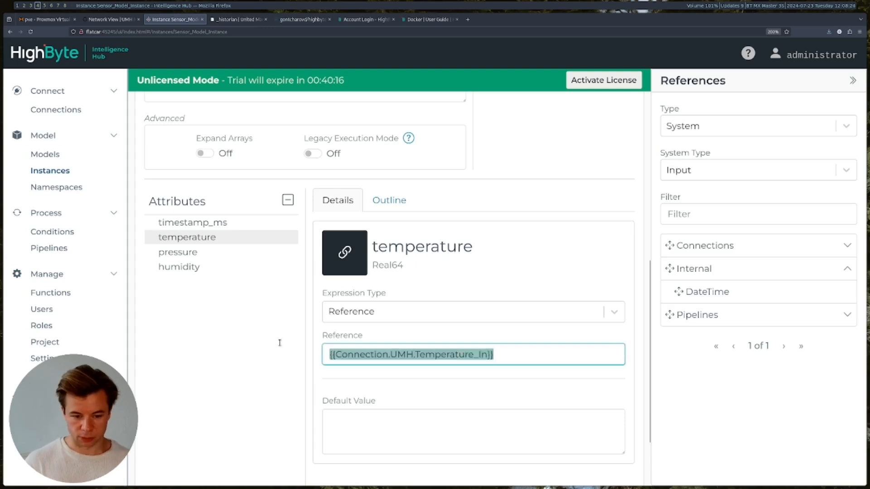
key("BackSpace")
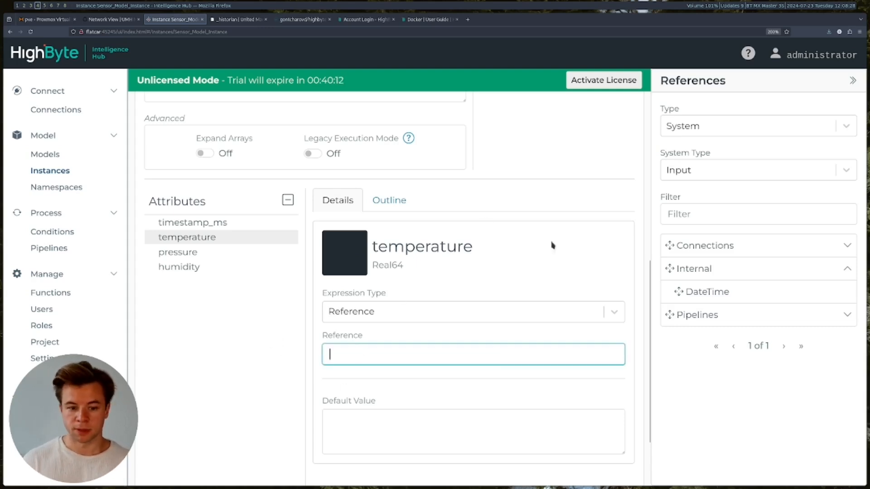
left_click(841, 130)
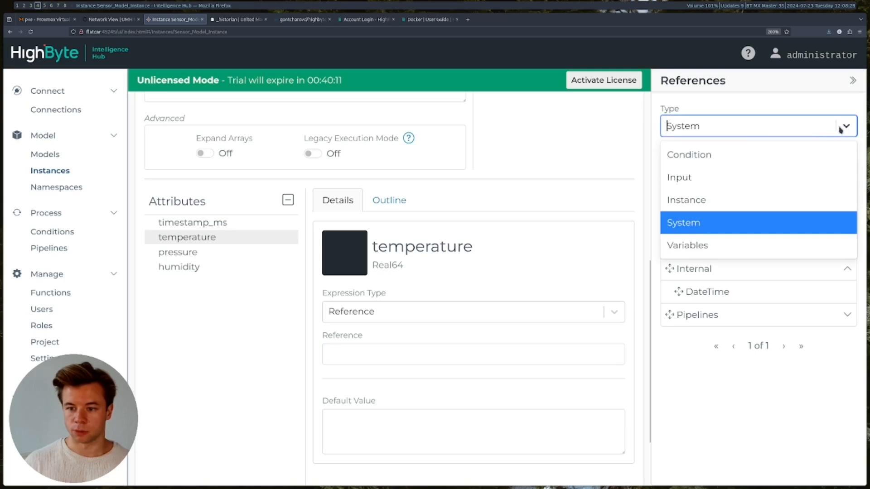
left_click(701, 177)
left_click(853, 170)
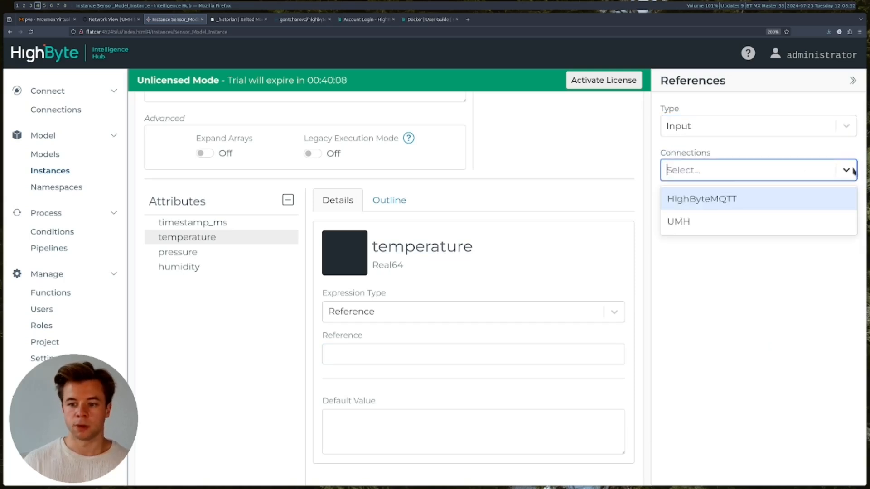
left_click(690, 225)
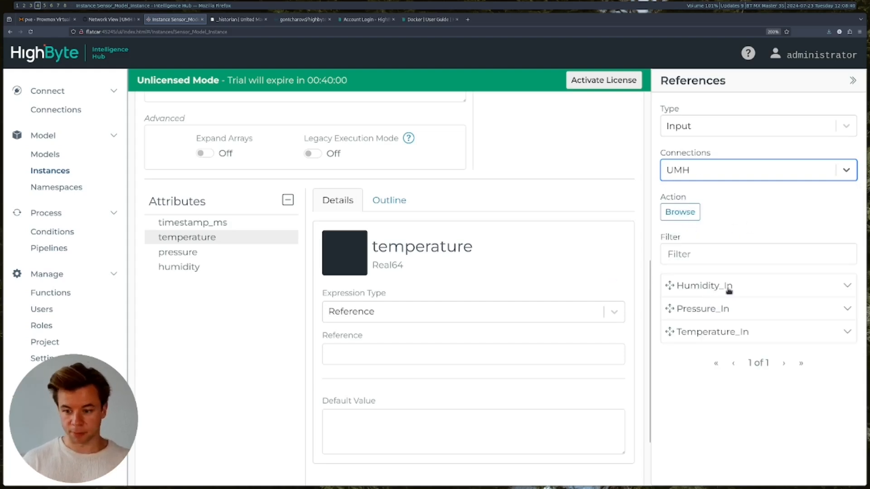
left_click_drag(733, 337, 386, 358)
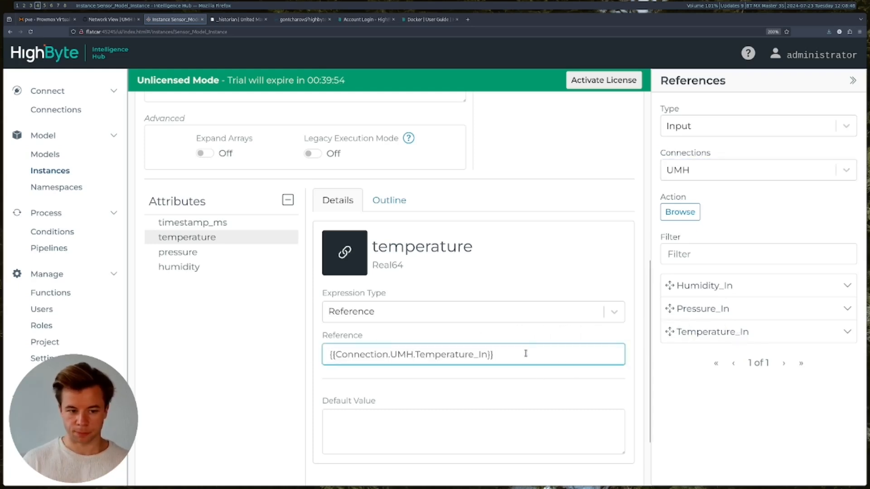
- Check that pressure and humidity reference their UMH inputs
left_click(187, 257)
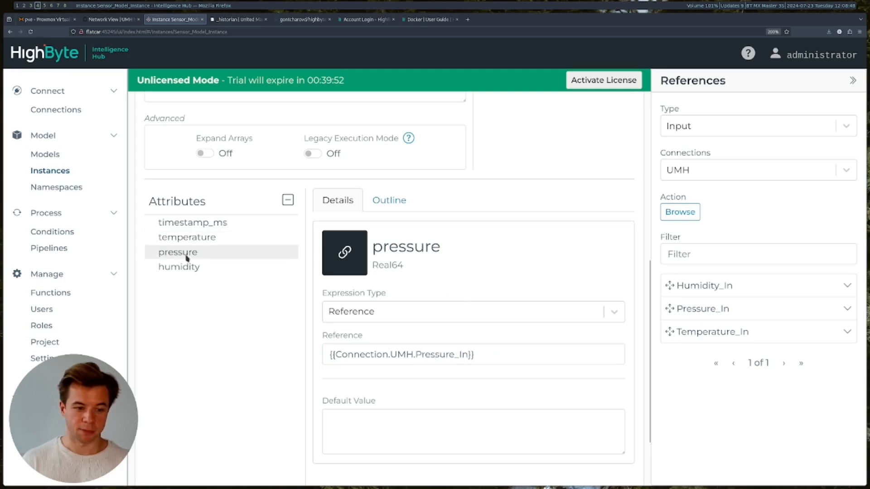
left_click(186, 269)
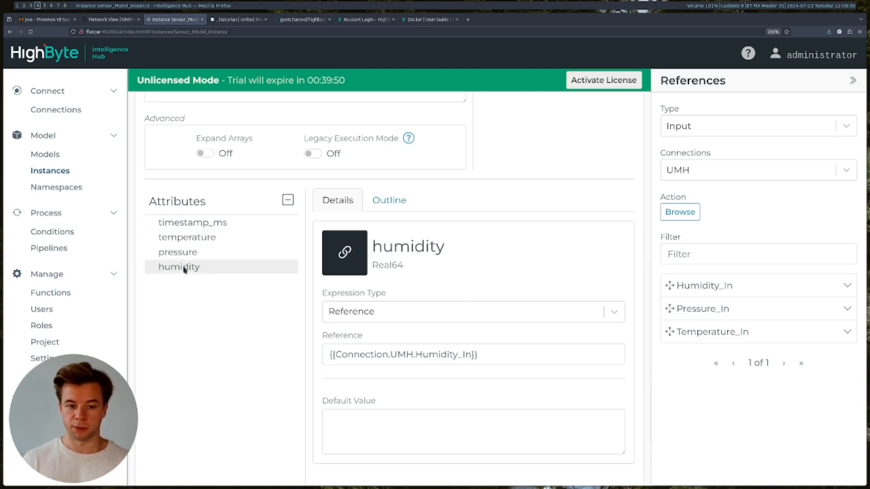
scroll(233, 369, "down", 2)
scroll(233, 363, "up", 10)
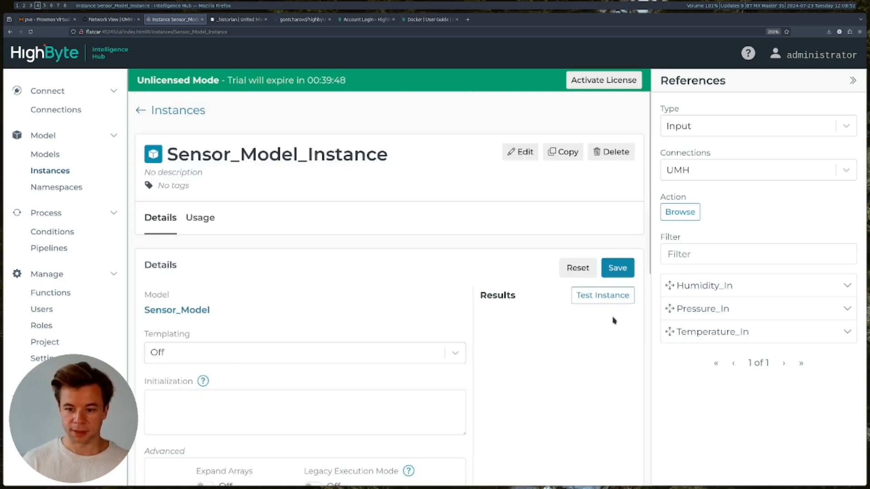
- Save Sensor_Model_Instance and run Test Instance with an enlarged Results box
left_click(616, 268)
scroll(414, 220, "down", 3)
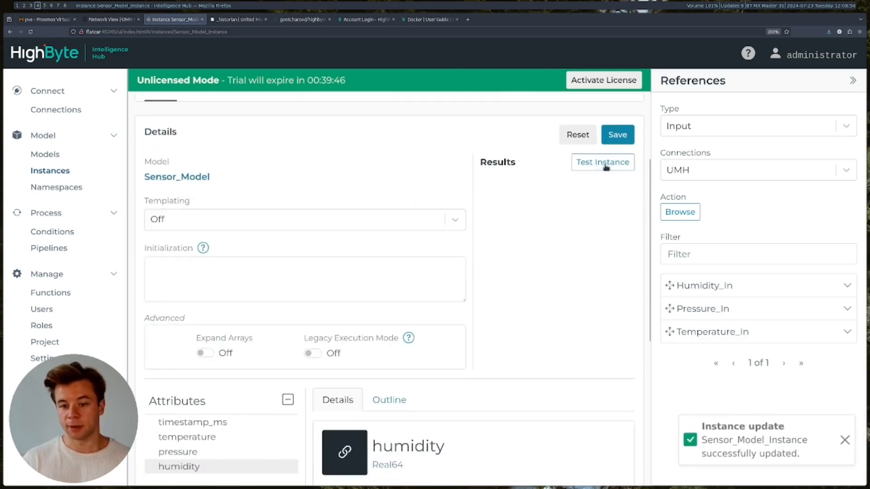
left_click(610, 168)
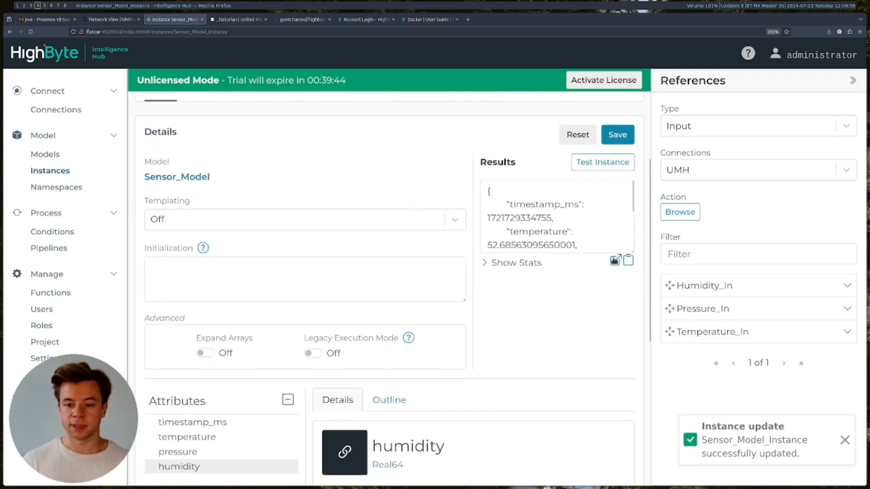
left_click_drag(633, 251, 631, 327)
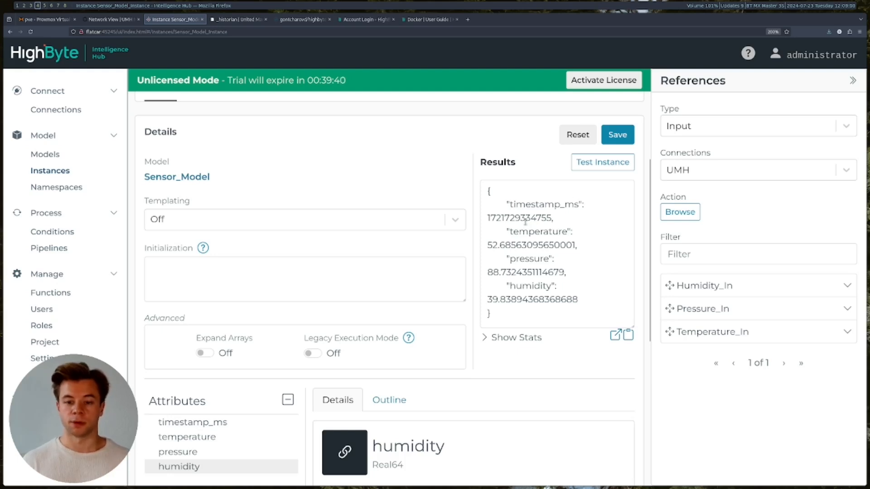
- Review the returned values (temperature 52.11, pressure 89.63, humidity 39.72), then rerun the test
left_click_drag(489, 220, 555, 220)
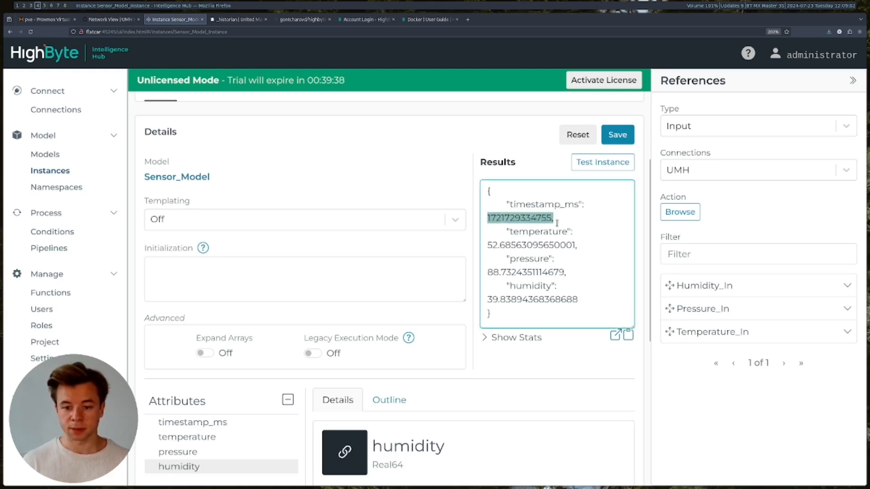
left_click(549, 213)
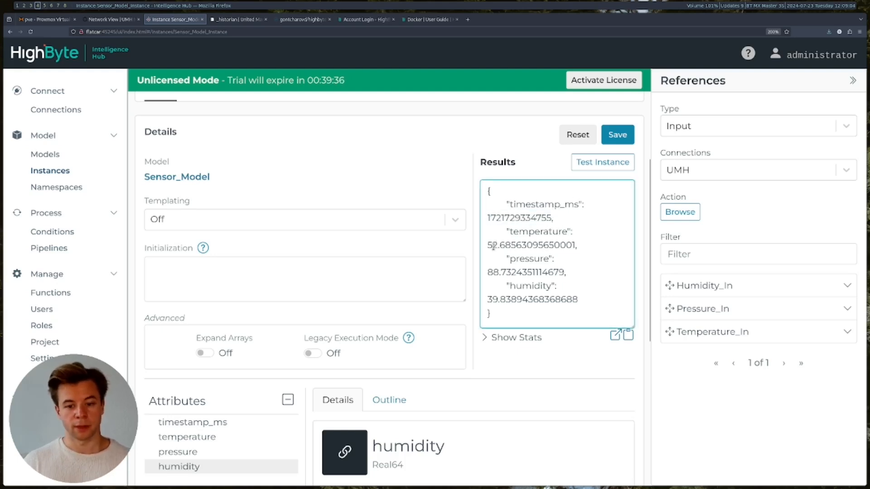
left_click_drag(489, 245, 574, 245)
double_click(538, 231)
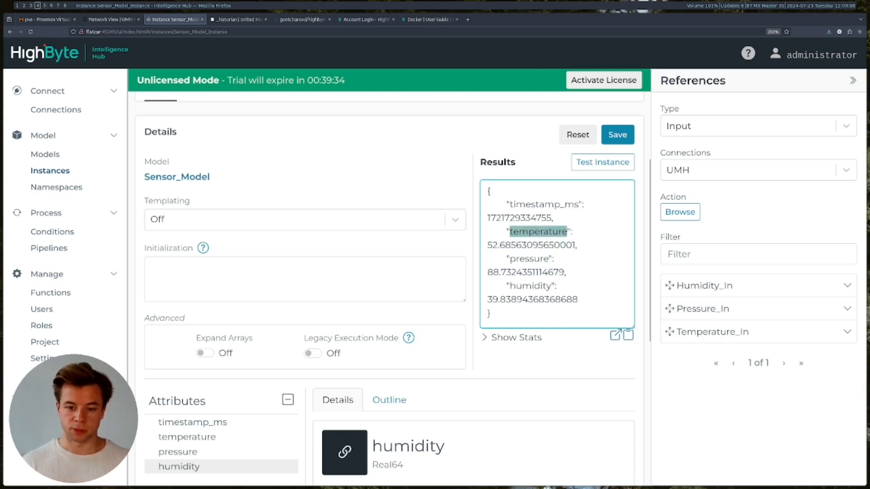
double_click(535, 261)
double_click(535, 286)
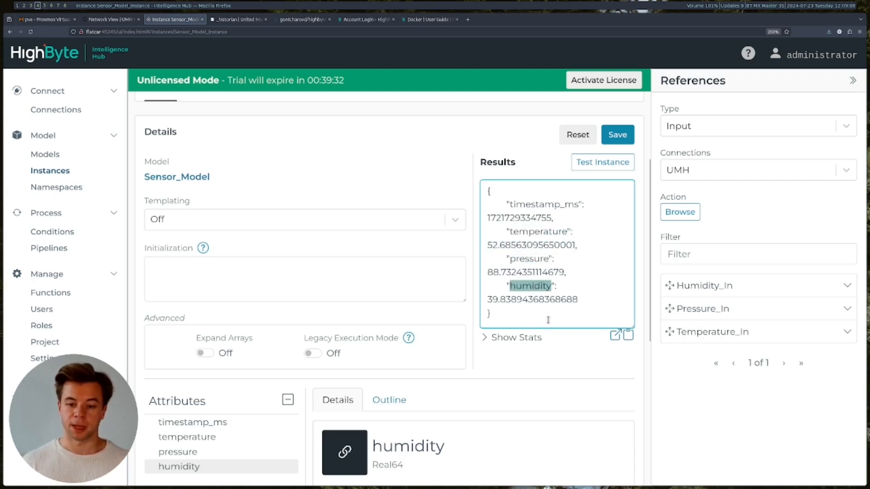
left_click(597, 163)
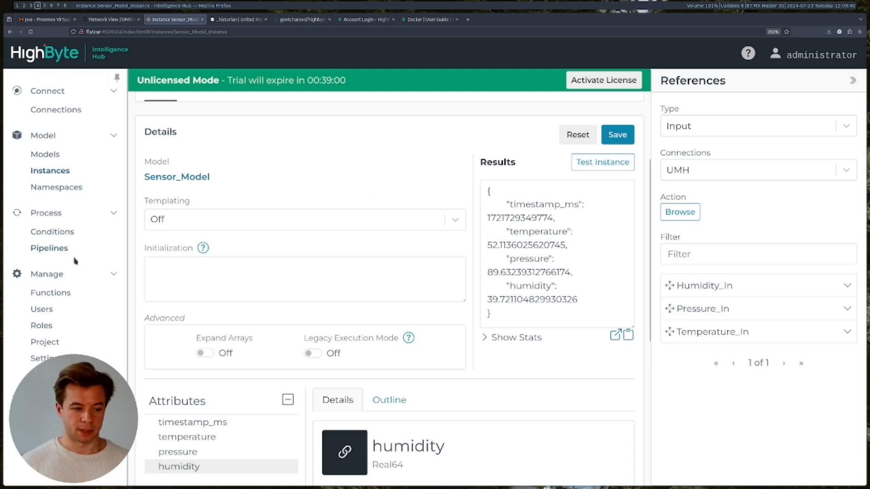
- Open the pipeline named Pipeline and select its Polled trigger showing a 1-second interval
left_click(61, 248)
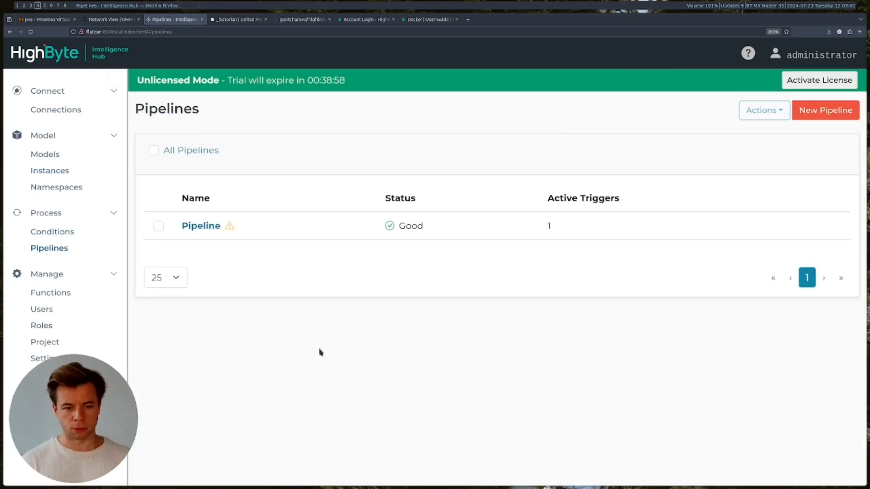
left_click(199, 227)
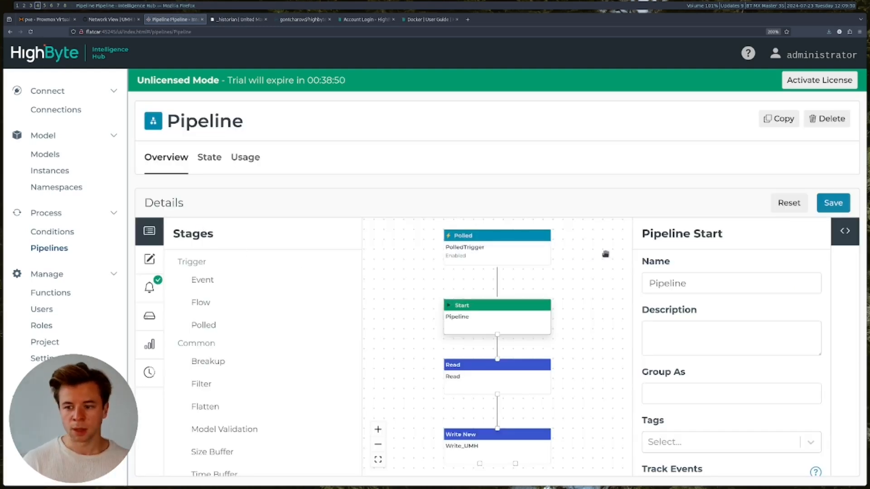
scroll(618, 298, "down", 1)
mouse_move(610, 334)
left_mouse_down()
mouse_move(599, 311)
mouse_move(598, 322)
left_mouse_up()
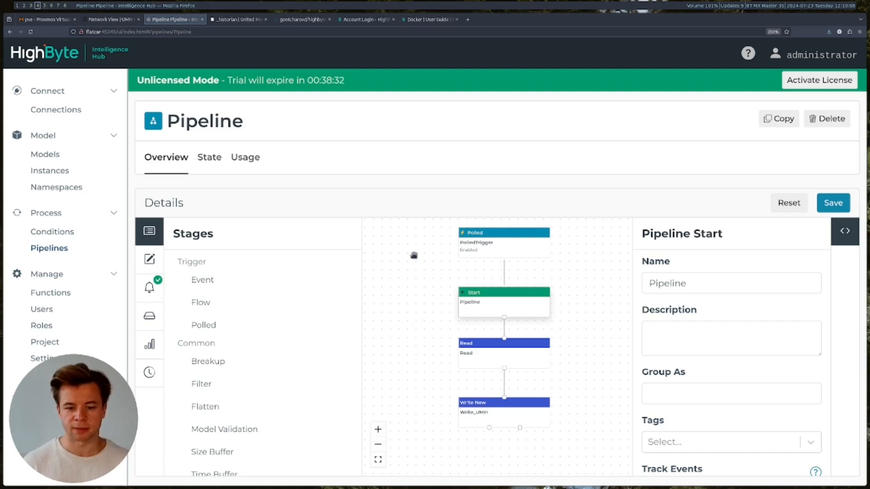
scroll(552, 328, "up", 1)
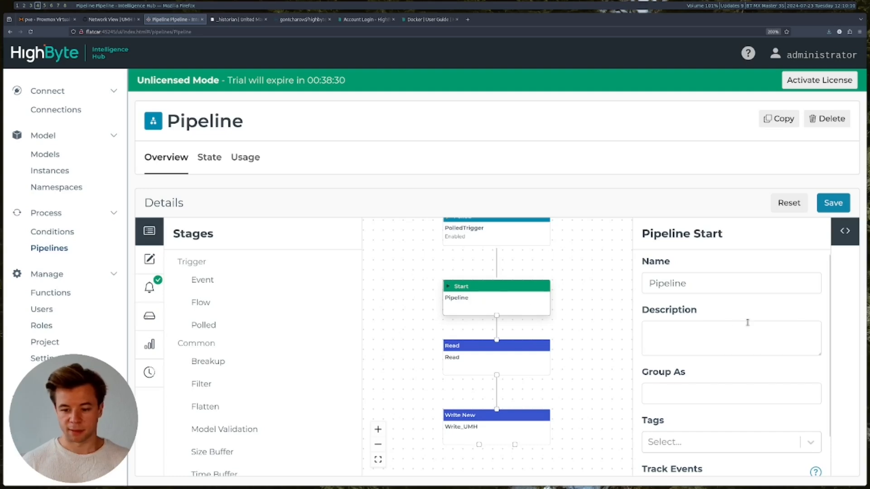
scroll(748, 326, "down", 2)
scroll(720, 317, "up", 2)
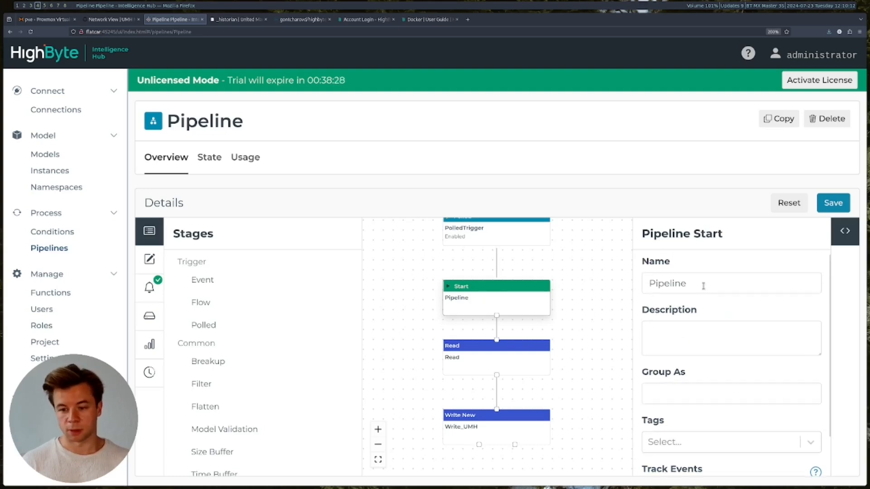
scroll(705, 318, "down", 1)
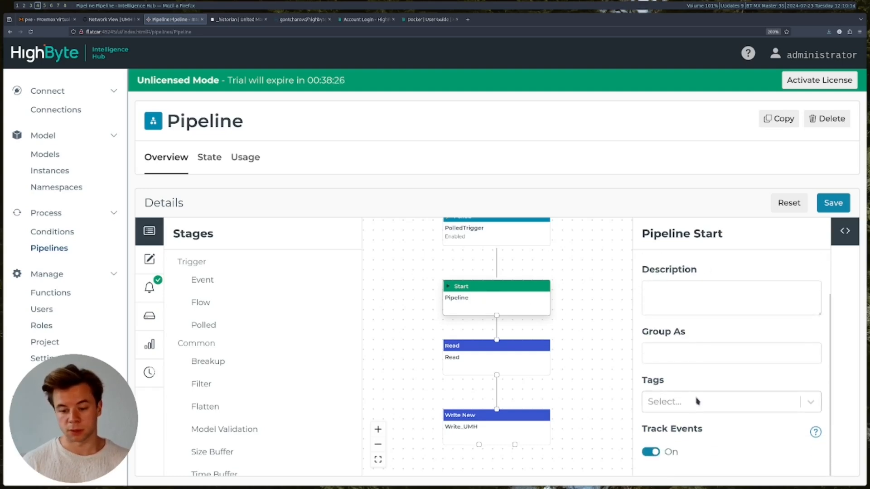
scroll(576, 276, "up", 2)
scroll(569, 312, "up", 1)
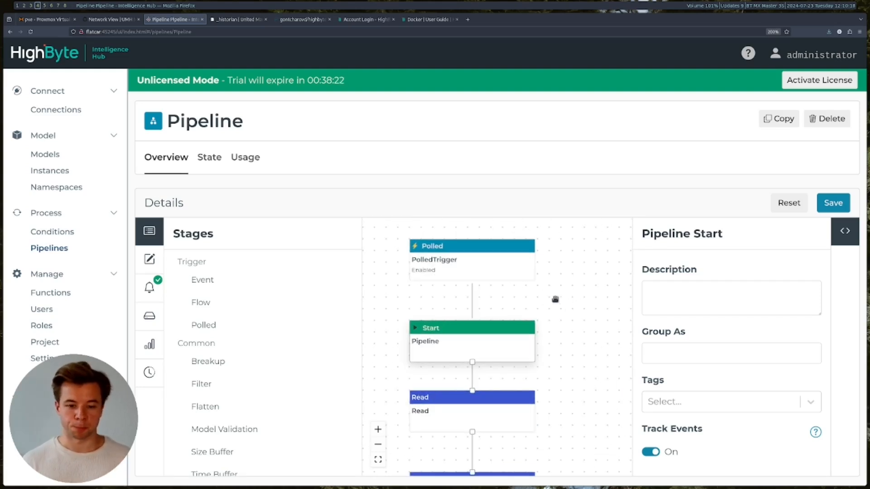
left_click(501, 277)
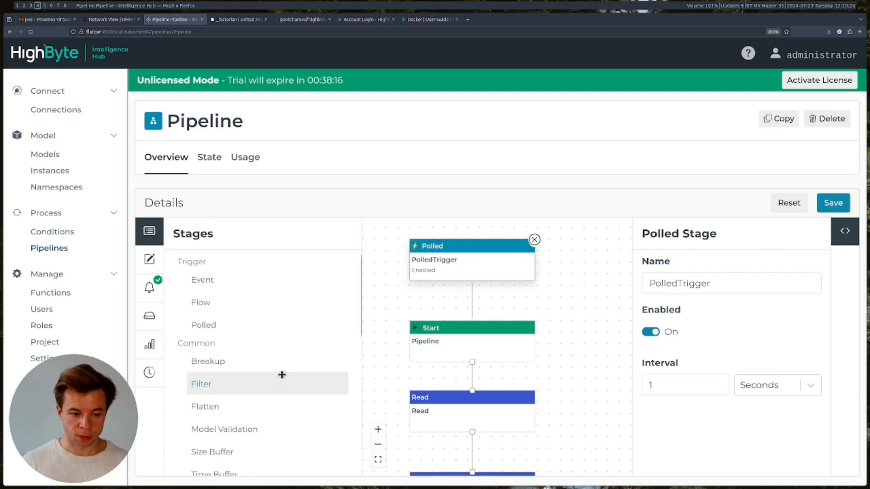
- Show the Read stage's settings with its {{Instance.Sensor_Model_Instance}} source and references list
left_click_drag(210, 326, 250, 311)
left_click(439, 266)
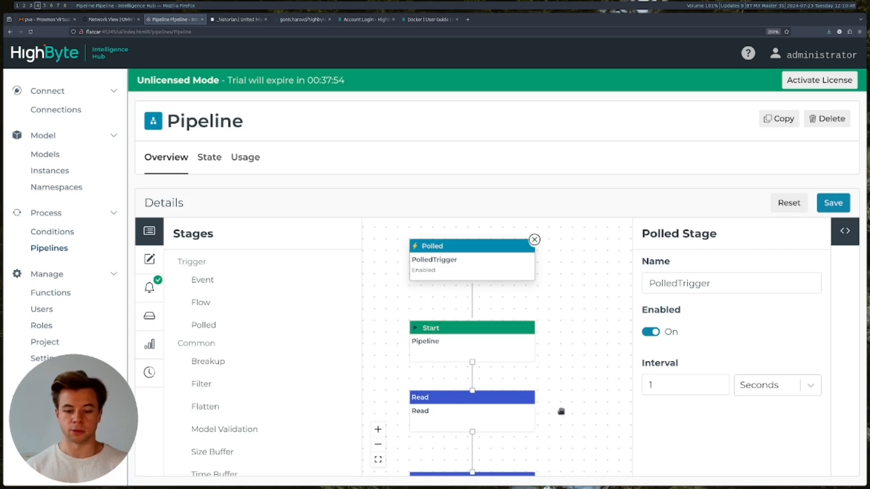
left_click_drag(560, 412, 565, 356)
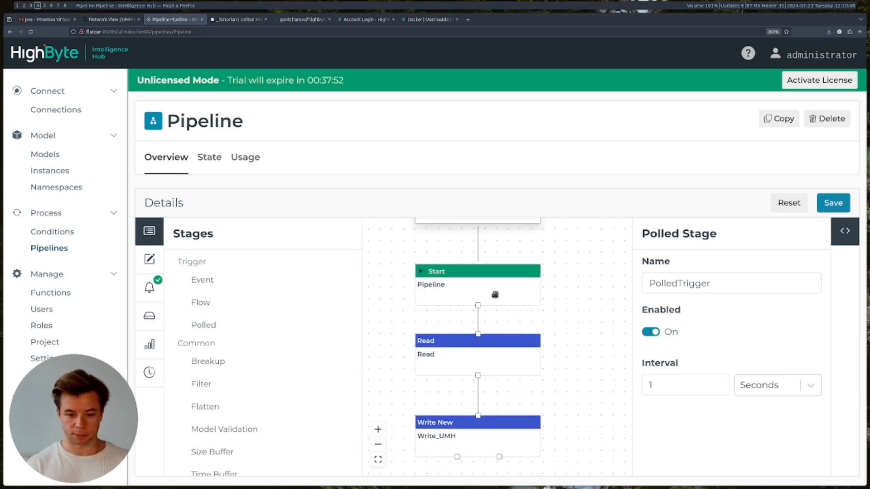
left_click(505, 343)
left_click(573, 202)
left_click_drag(575, 343, 538, 314)
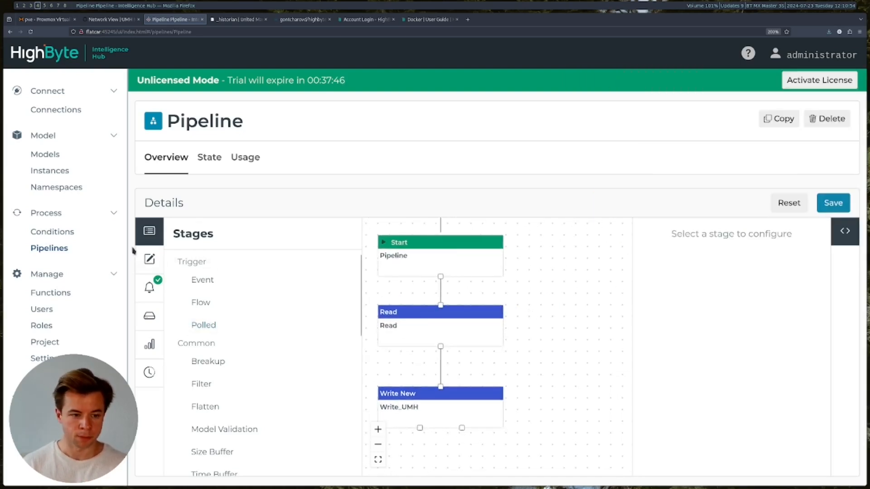
scroll(311, 321, "down", 6)
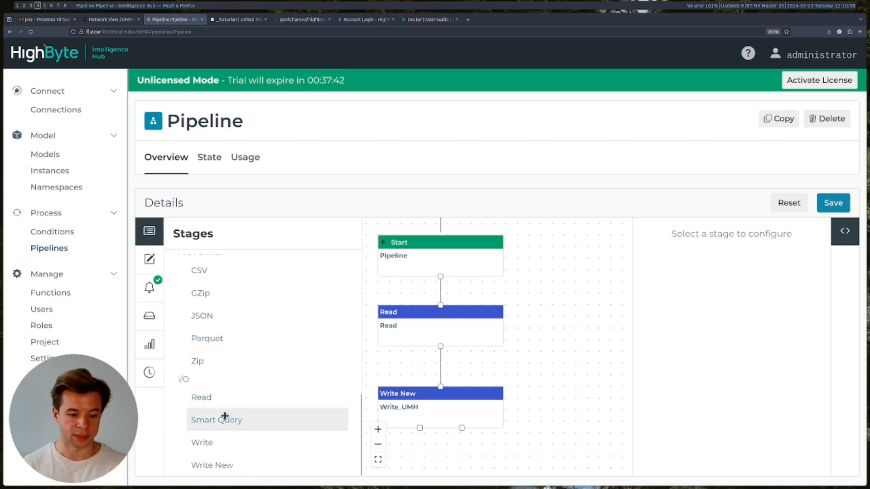
mouse_move(223, 399)
left_mouse_down()
mouse_move(394, 297)
mouse_move(278, 418)
mouse_move(241, 401)
left_mouse_up()
left_click(420, 339)
scroll(559, 316, "down", 1)
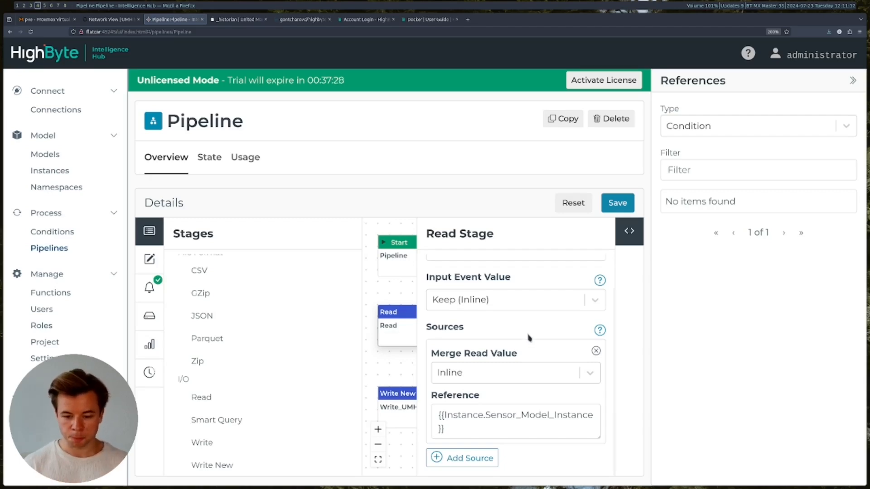
- Point the Read stage source at the Sensor_Model_Instance instance reference, save, and close the panel
left_click(538, 425)
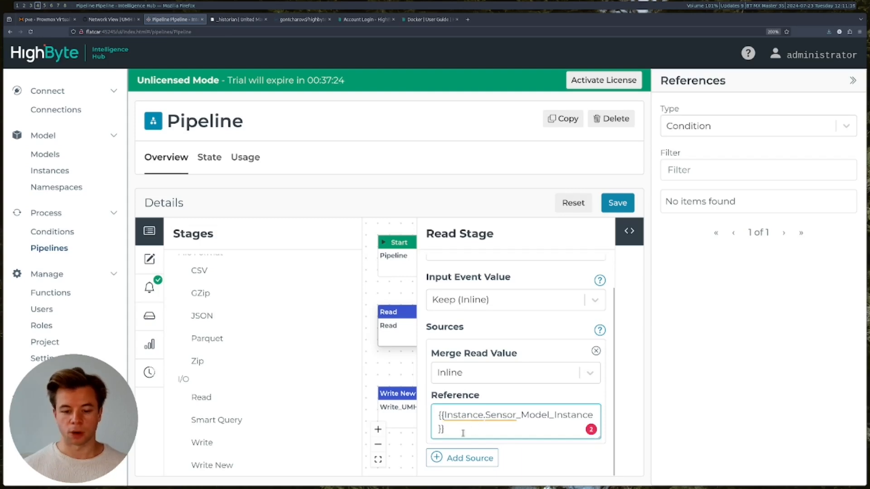
left_click(846, 127)
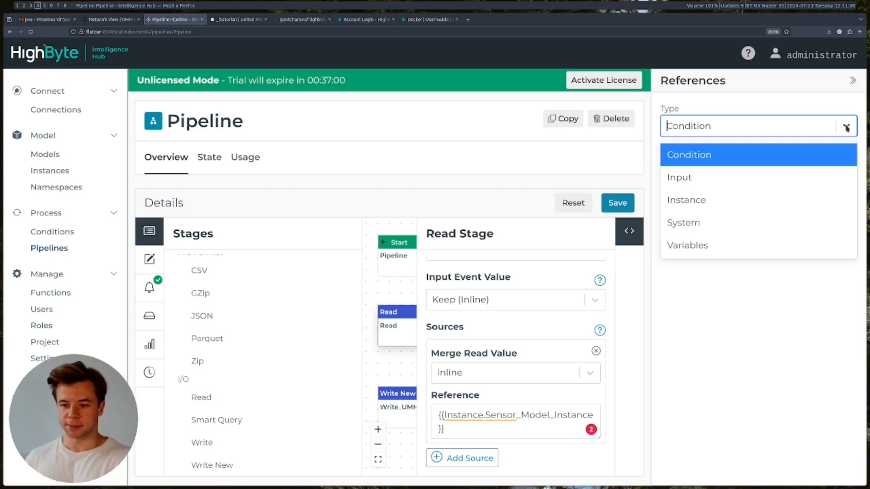
left_click(710, 203)
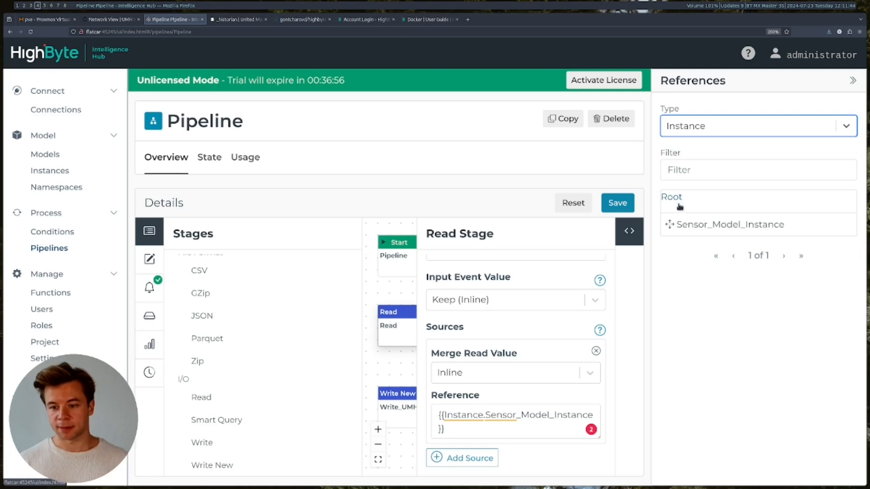
left_click(726, 229)
left_click_drag(726, 229, 782, 228)
left_click(618, 205)
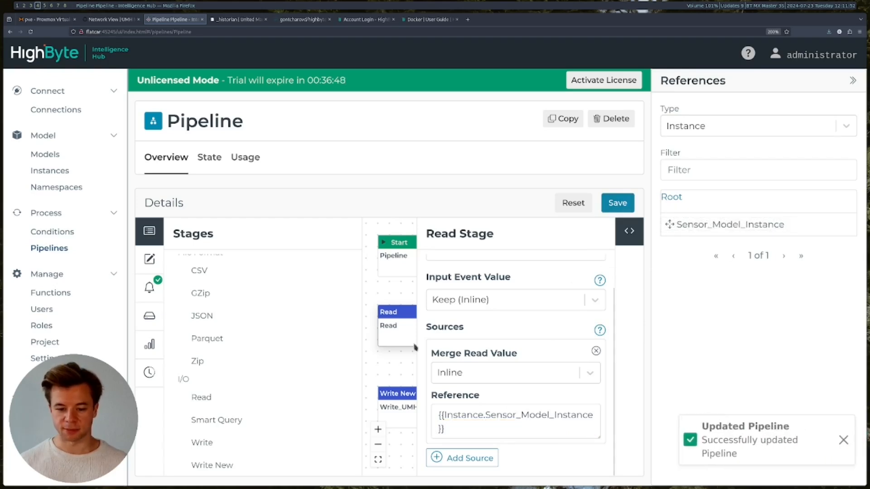
left_click(391, 300)
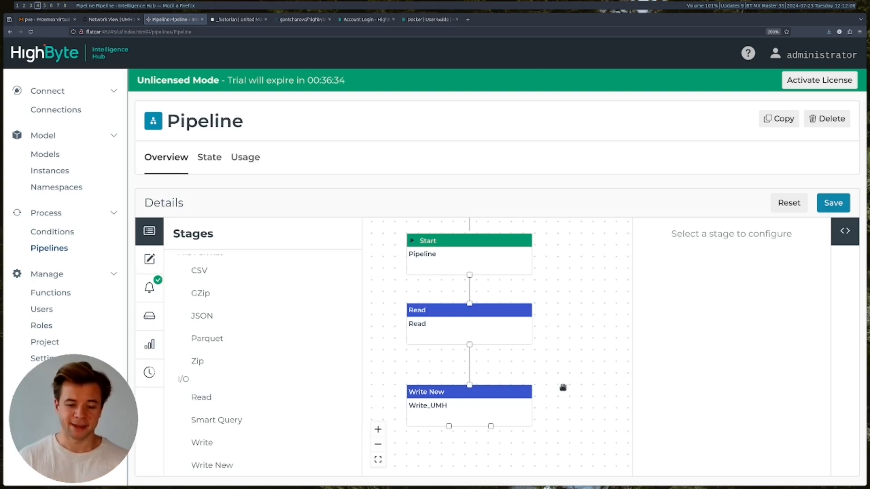
- Open the Write_UMH stage's settings and bring its Topic field into view
left_click_drag(563, 388, 592, 353)
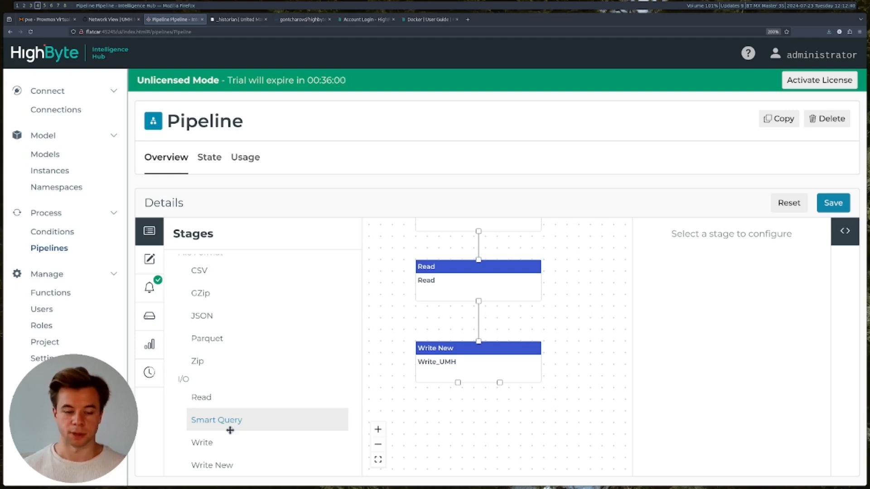
left_click(458, 370)
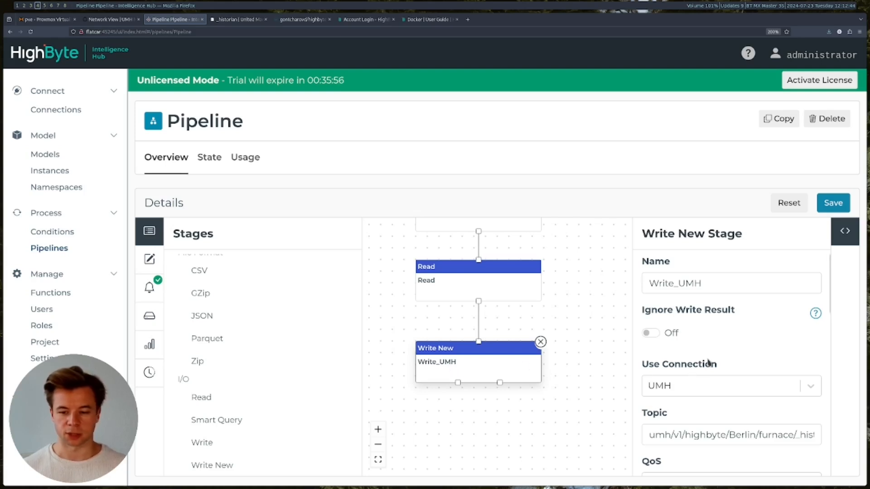
scroll(708, 361, "down", 3)
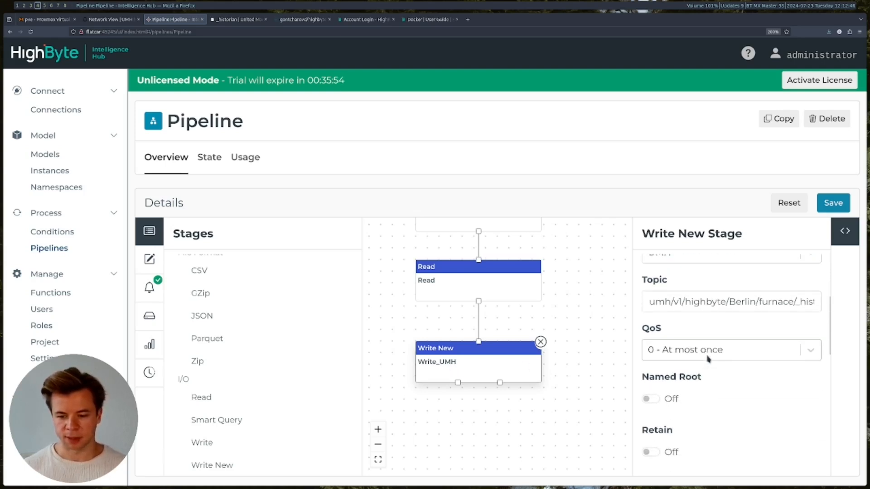
scroll(708, 360, "up", 3)
left_click_drag(215, 462, 258, 466)
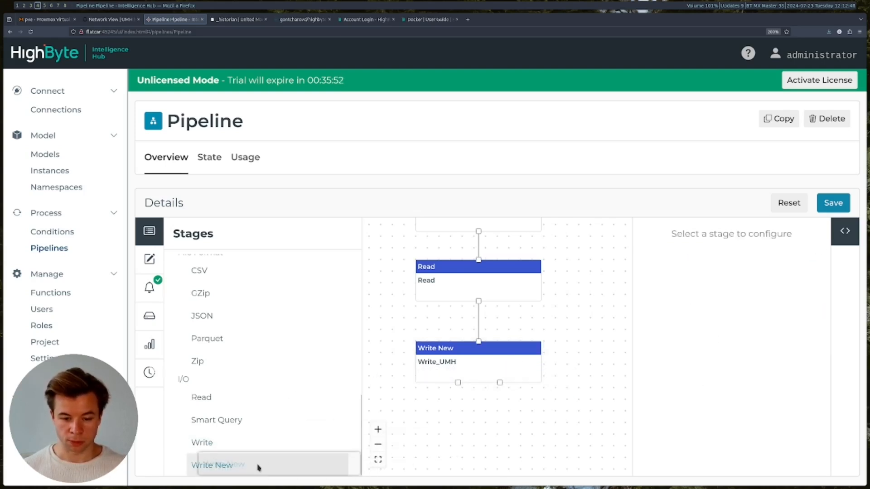
left_click(503, 363)
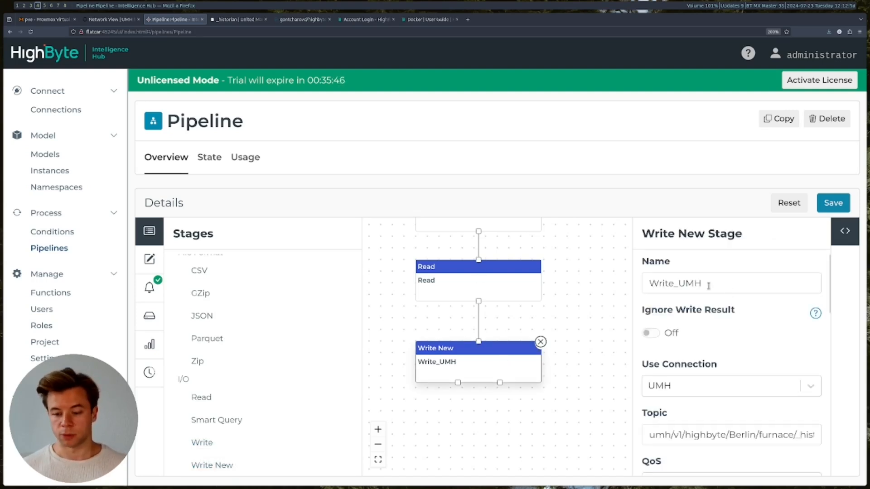
scroll(719, 312, "down", 1)
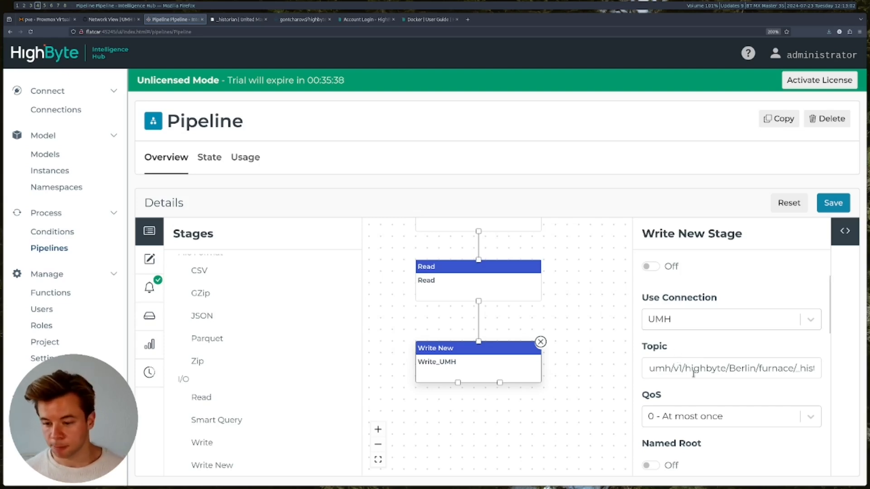
left_click_drag(675, 370, 624, 367)
- Replace 'sensors' at the end of the topic with 'demo' and save the pipeline
left_click(756, 369)
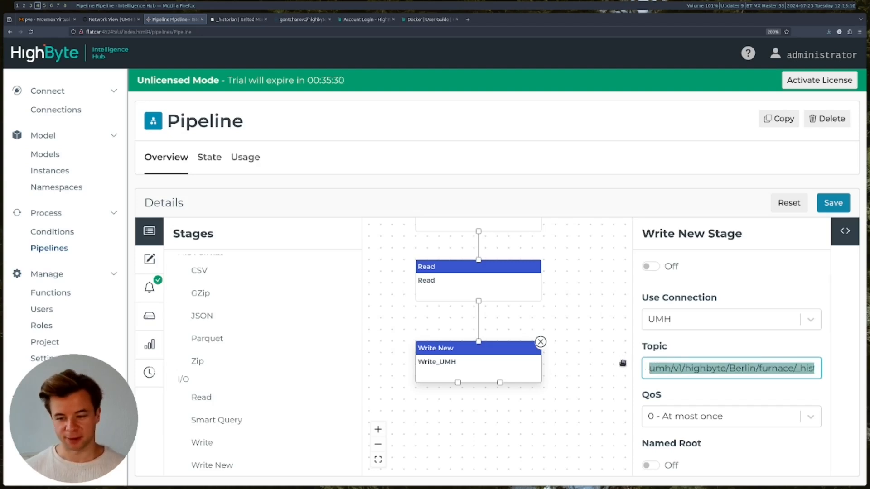
left_click(741, 369)
left_click_drag(708, 369, 824, 370)
left_click(756, 368)
double_click(802, 369)
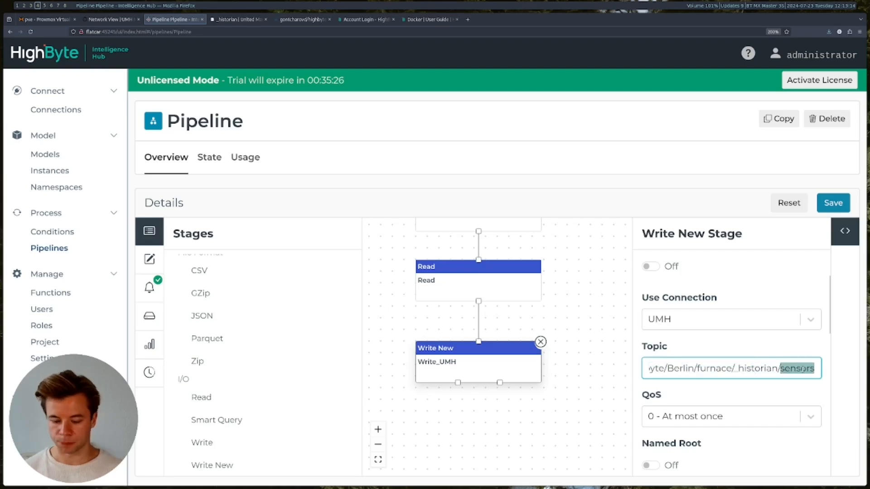
type("demo")
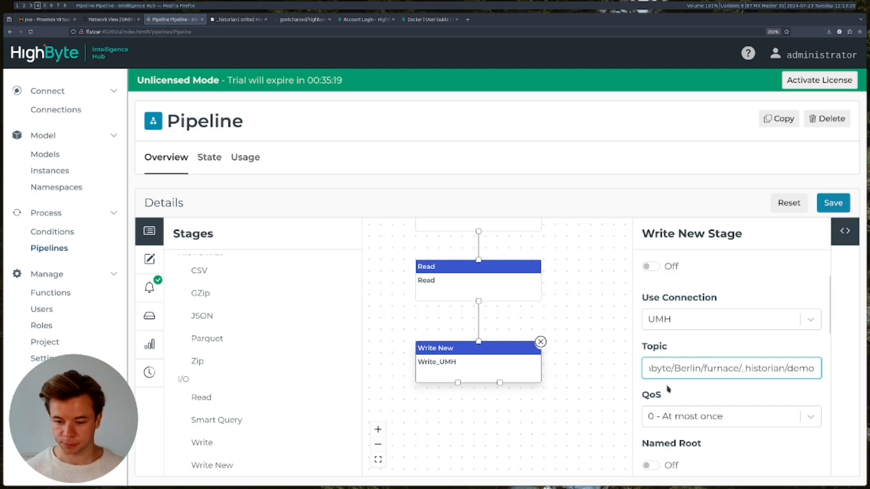
scroll(671, 390, "down", 3)
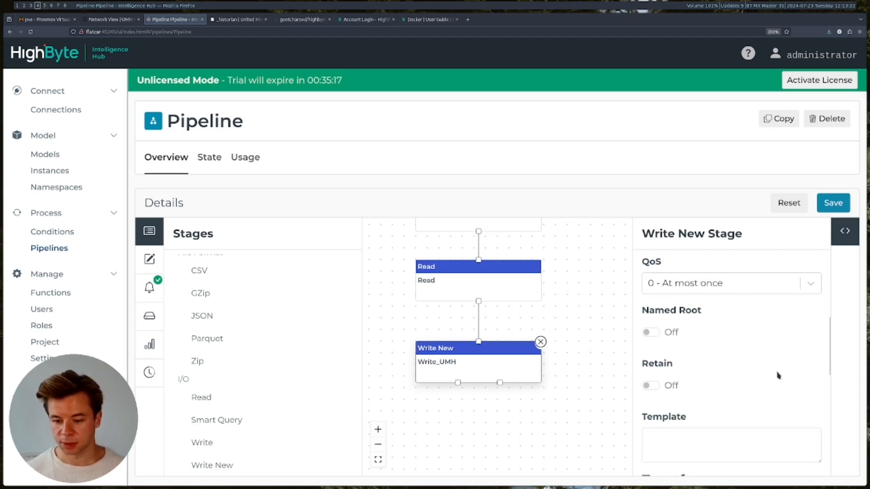
scroll(778, 375, "down", 3)
scroll(777, 375, "down", 2)
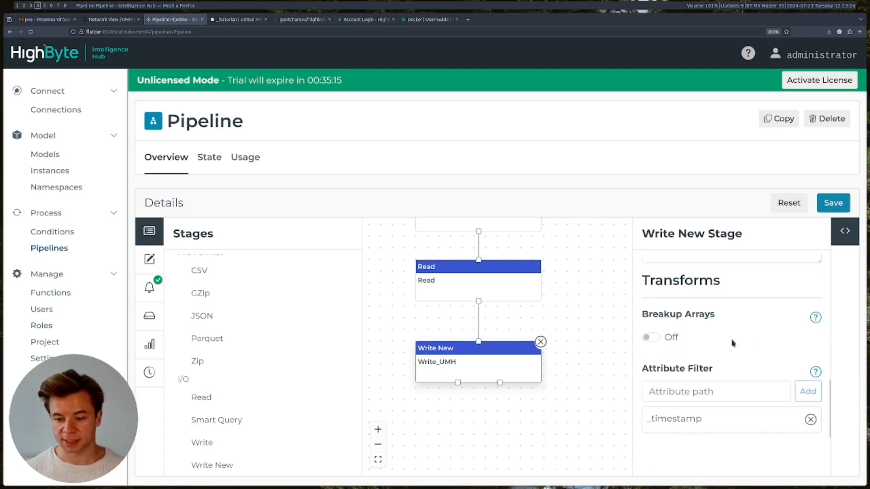
scroll(714, 360, "down", 2)
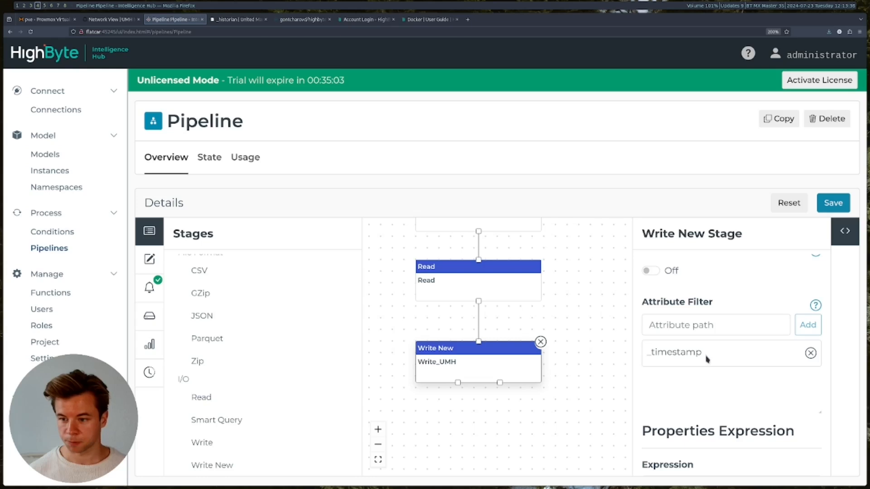
scroll(730, 345, "down", 1)
left_click(832, 203)
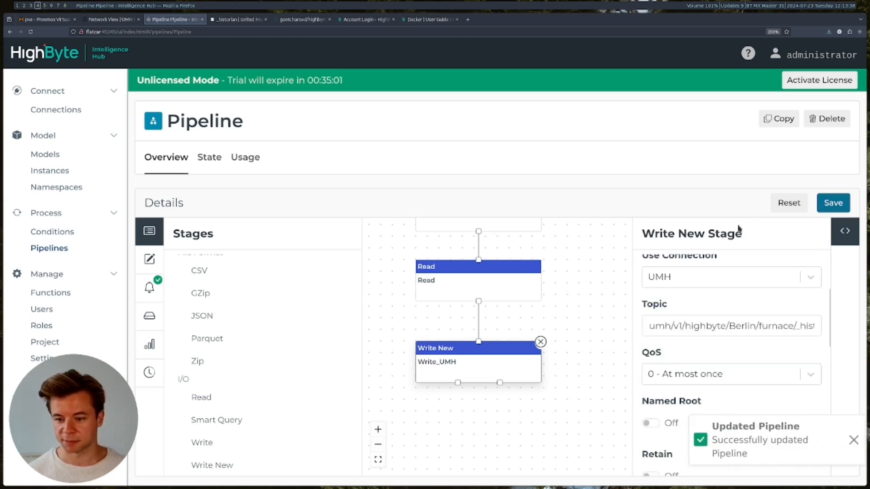
- Review the Polled trigger stage's settings
left_click(581, 258)
left_click_drag(583, 259, 590, 299)
scroll(559, 346, "down", 1)
scroll(560, 346, "up", 2)
left_click(497, 253)
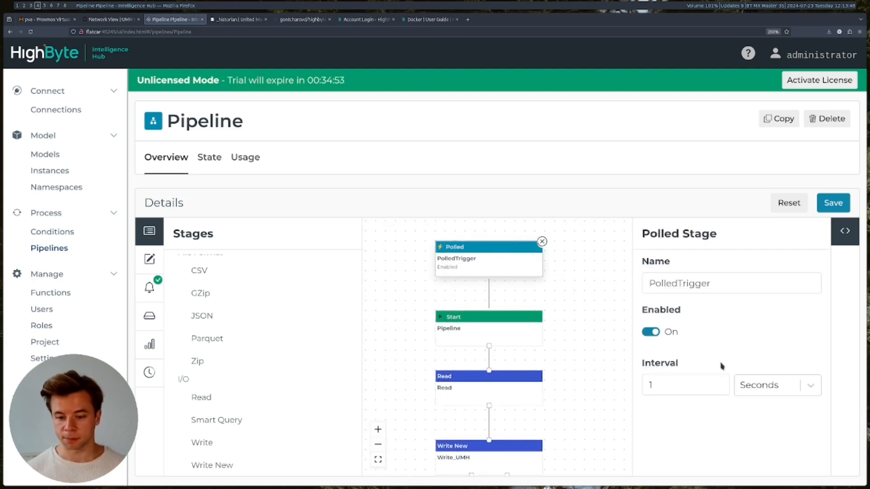
left_click(584, 333)
scroll(579, 349, "down", 1)
scroll(579, 349, "up", 2)
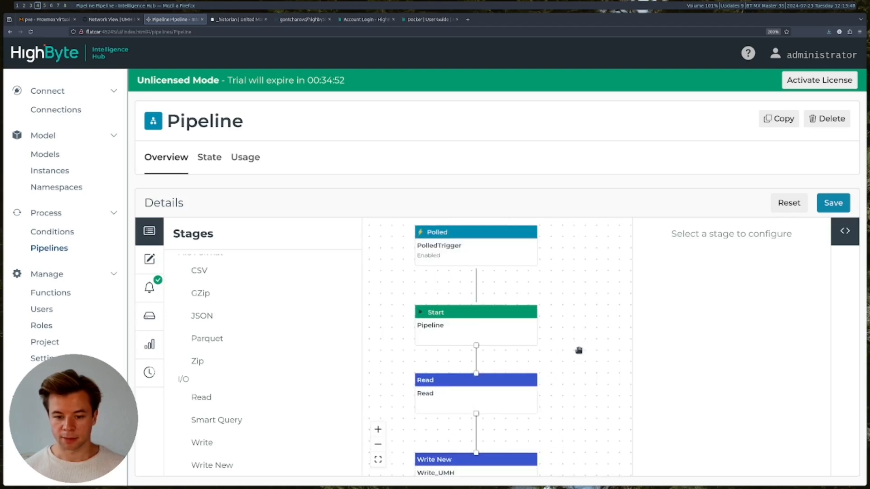
- Check the Start stage, save the pipeline, and show its Replay history of PolledTrigger runs
left_click(490, 324)
scroll(701, 344, "down", 1)
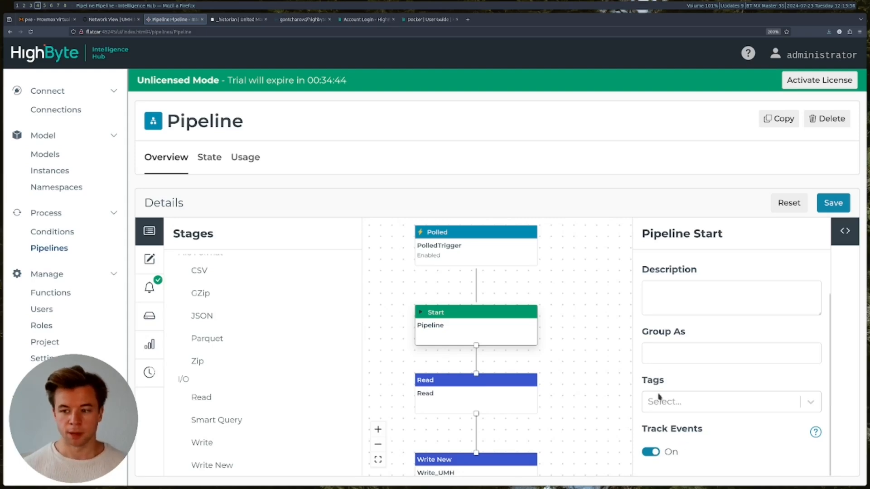
left_click(832, 204)
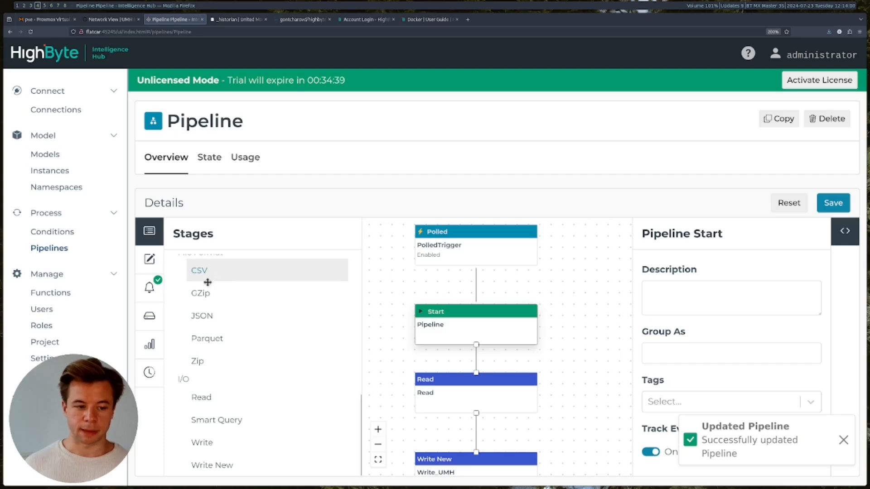
left_click(150, 372)
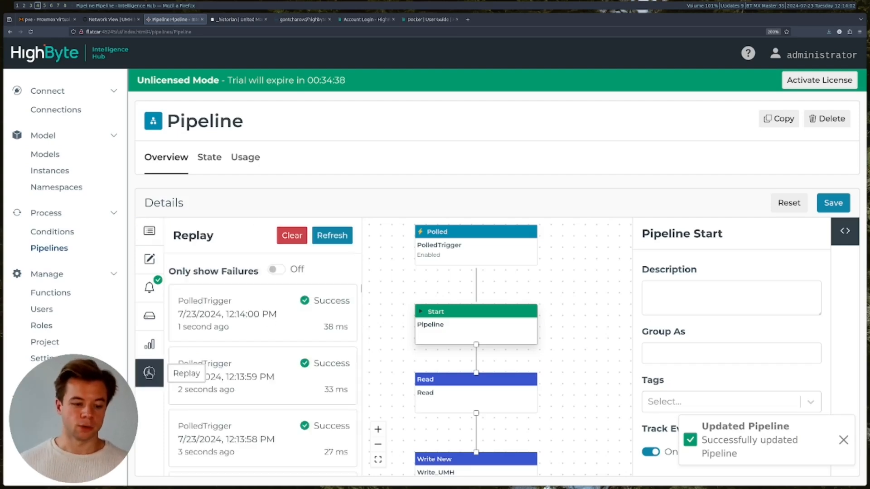
- Delete all saved replays, refresh the run list, and replay the newest successful run
left_click(294, 241)
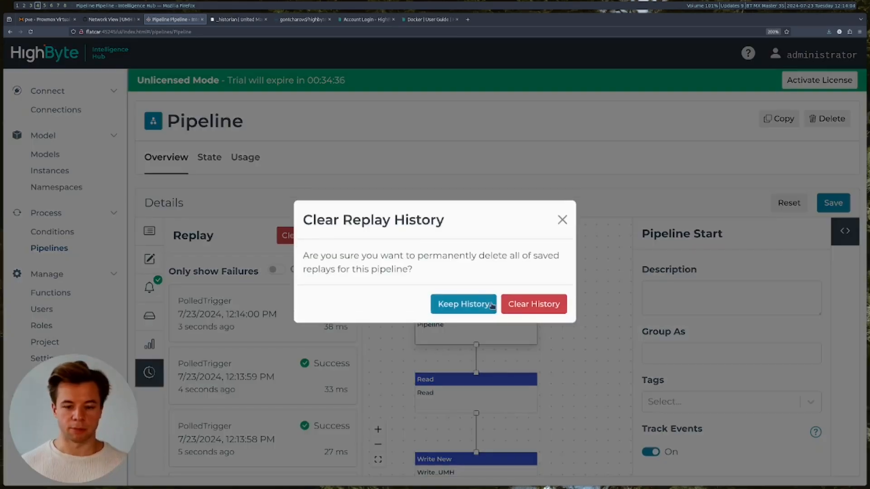
left_click(510, 308)
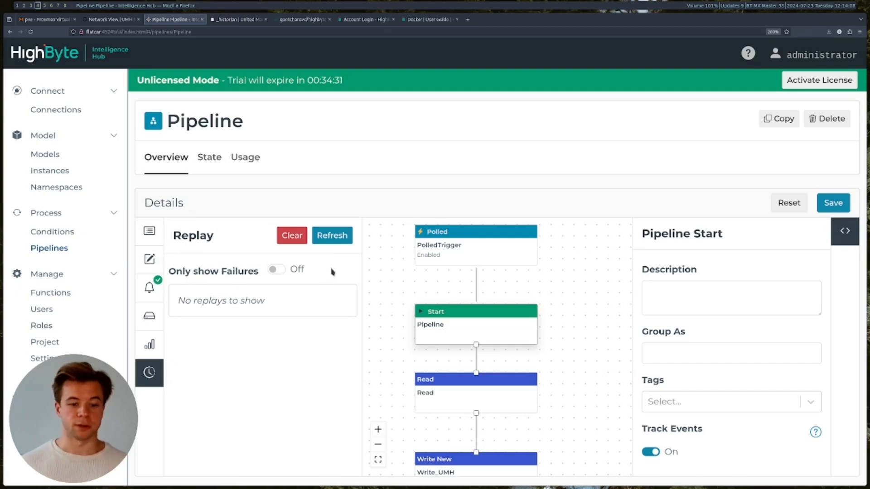
left_click(333, 235)
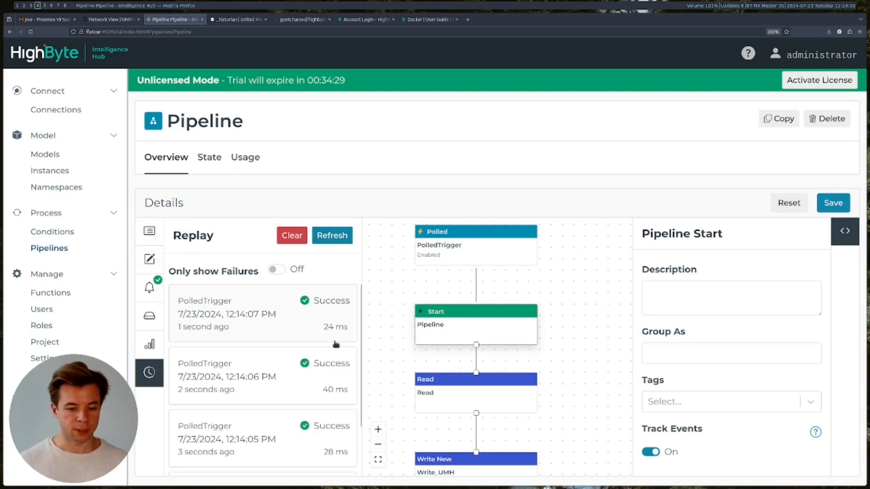
left_click(337, 236)
left_click(336, 237)
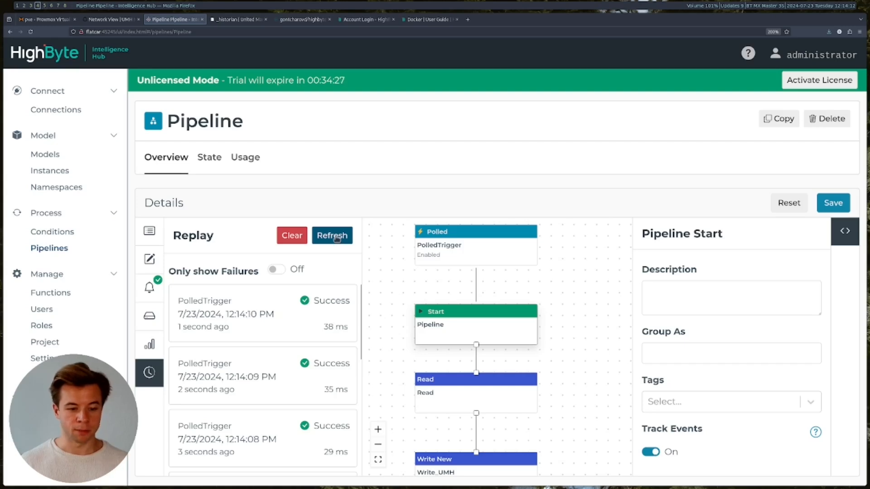
left_click(336, 237)
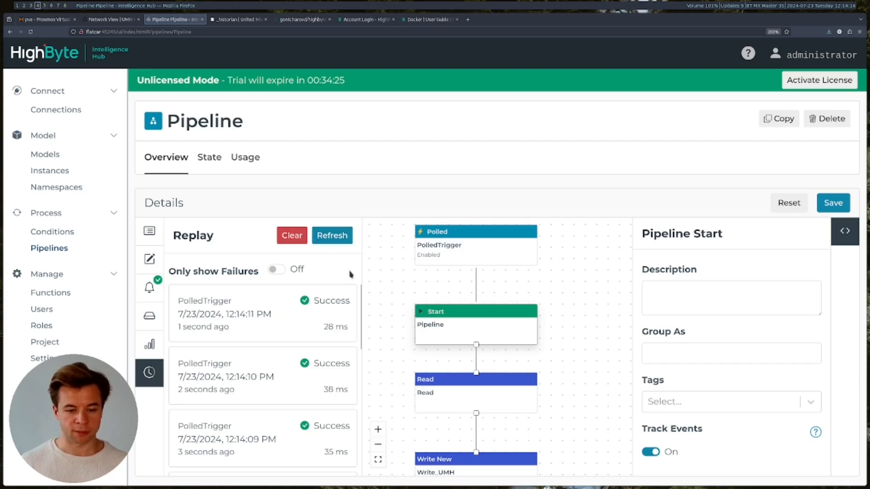
left_click(269, 307)
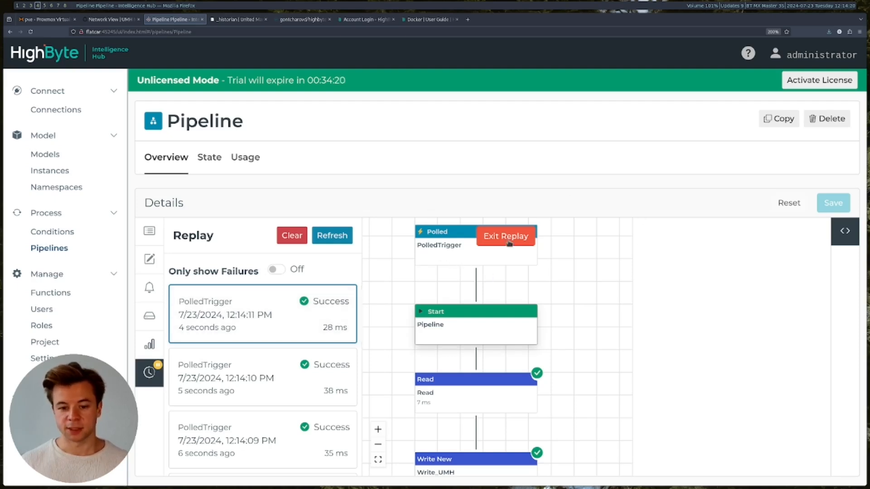
- Inspect Write_UMH's payload (temperature 50.71, pressure 85.25, humidity 40.50), then exit replay
scroll(593, 288, "down", 1)
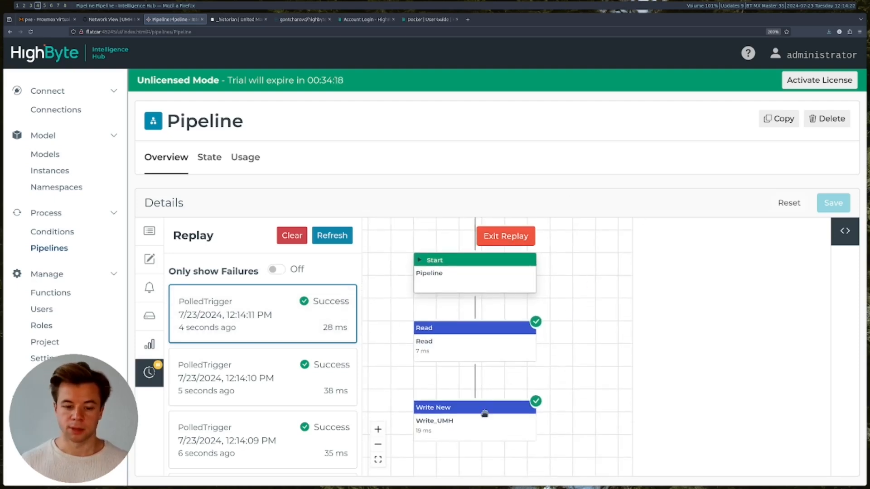
left_click(476, 411)
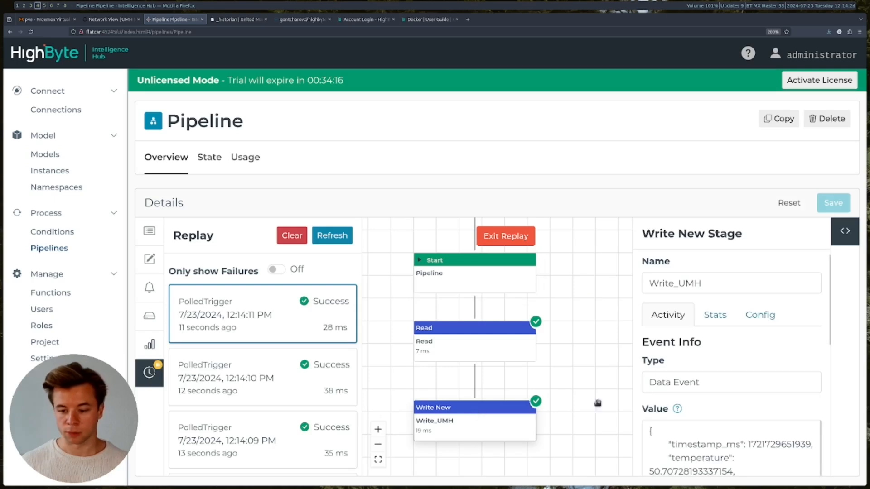
scroll(761, 368, "down", 3)
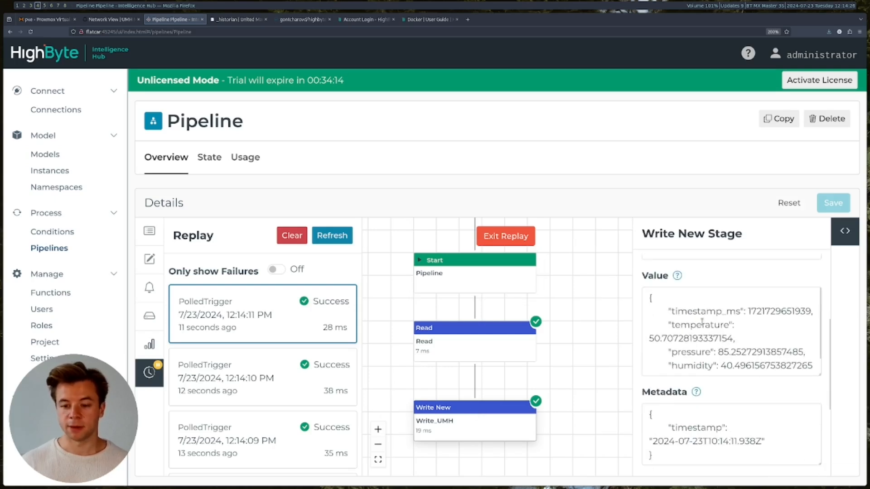
left_click_drag(821, 376, 821, 421)
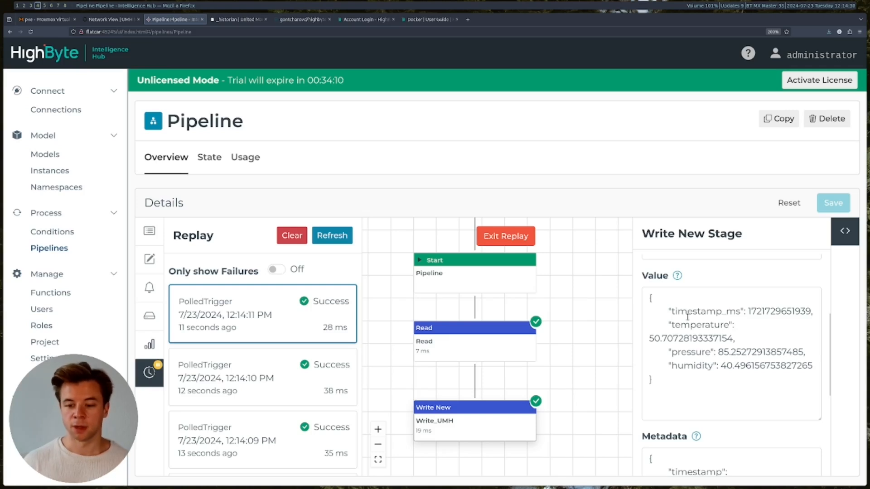
left_click_drag(749, 312, 814, 312)
left_click(700, 326)
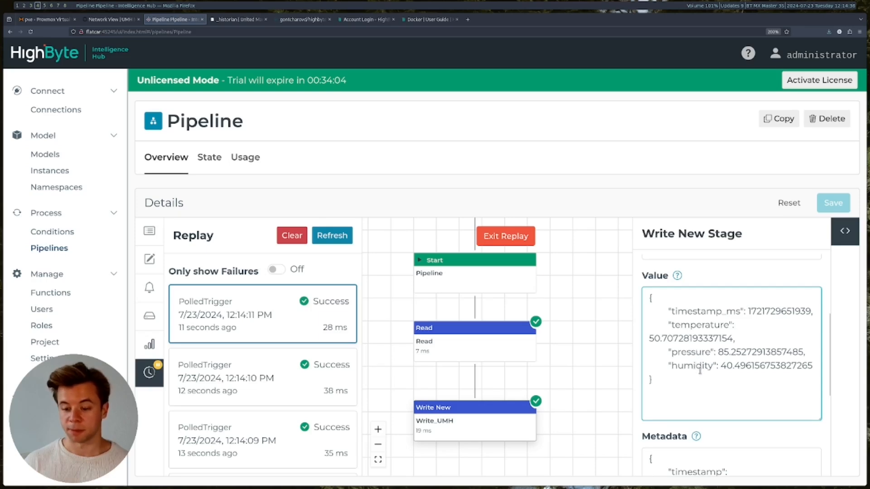
scroll(701, 371, "down", 3)
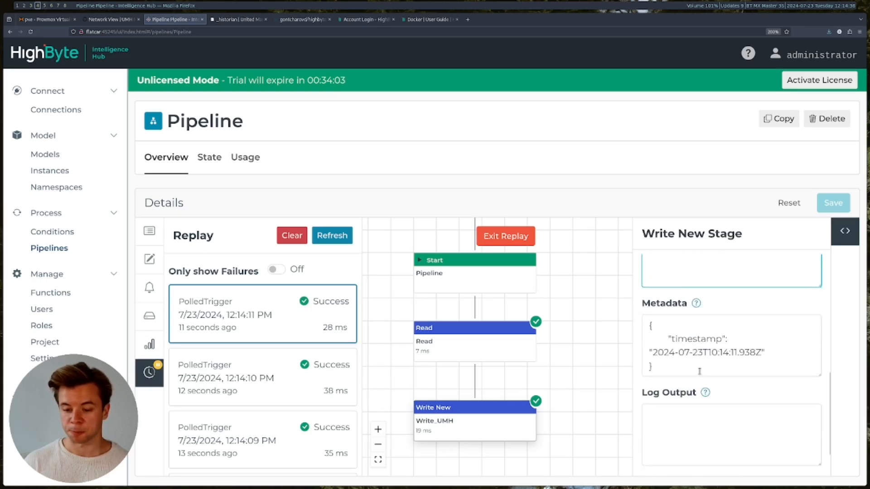
left_click(497, 240)
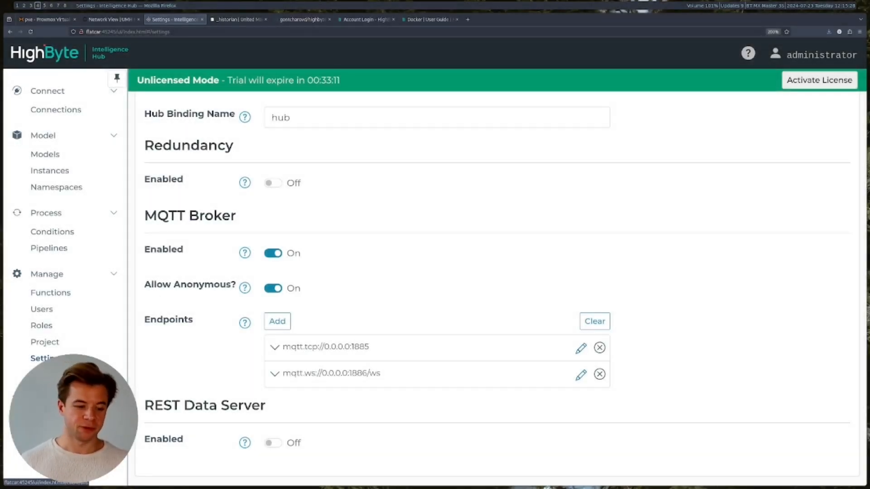
- Connect the UNS Client to the UMH broker connection
left_click(49, 420)
left_click(594, 142)
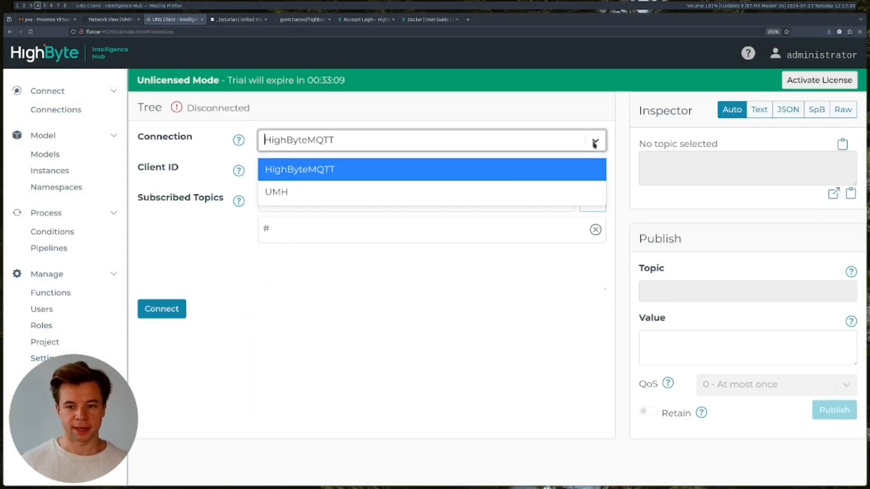
left_click(336, 185)
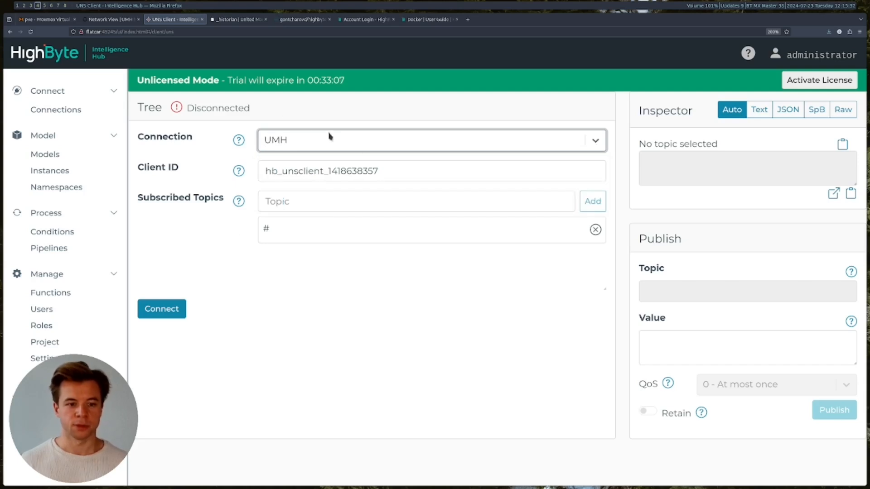
left_click(280, 234)
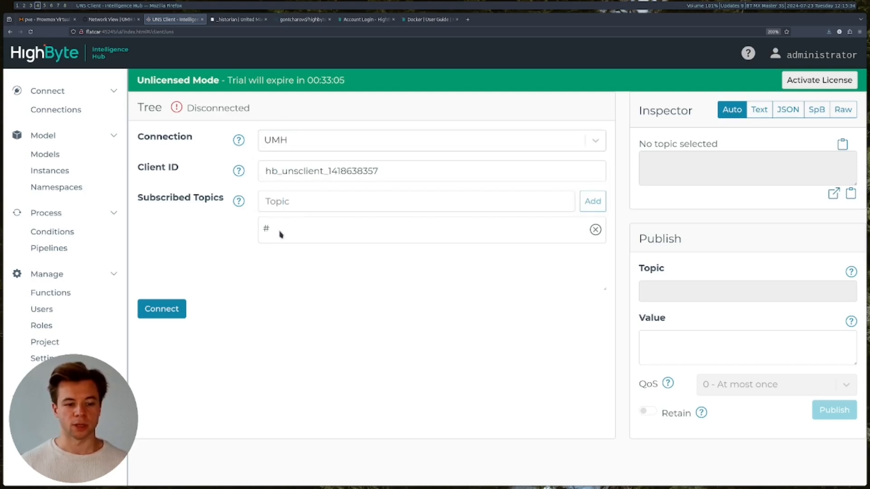
left_click(165, 309)
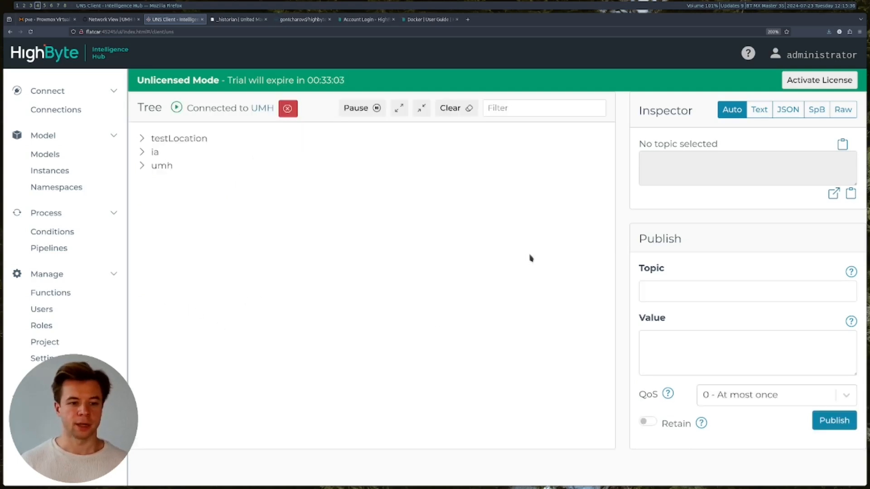
- Expand umh down to the _historian/demo topic, check its payload, then disconnect
left_click(164, 166)
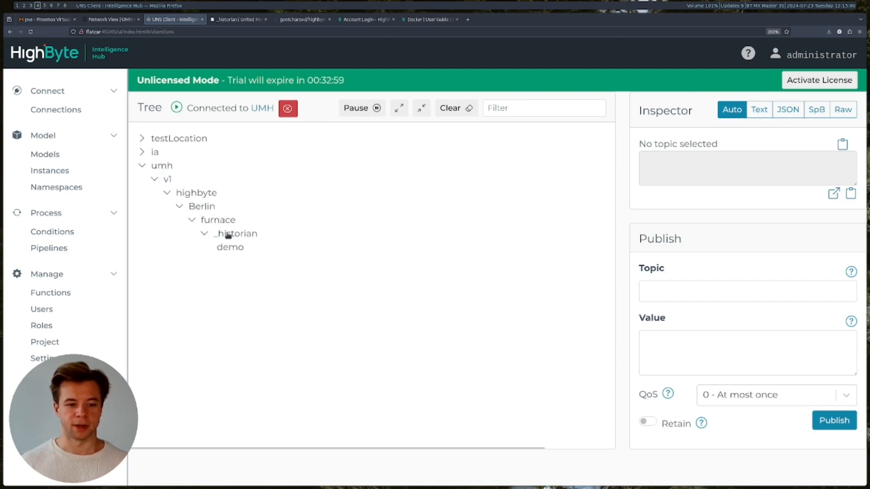
left_click(236, 249)
left_click(236, 249)
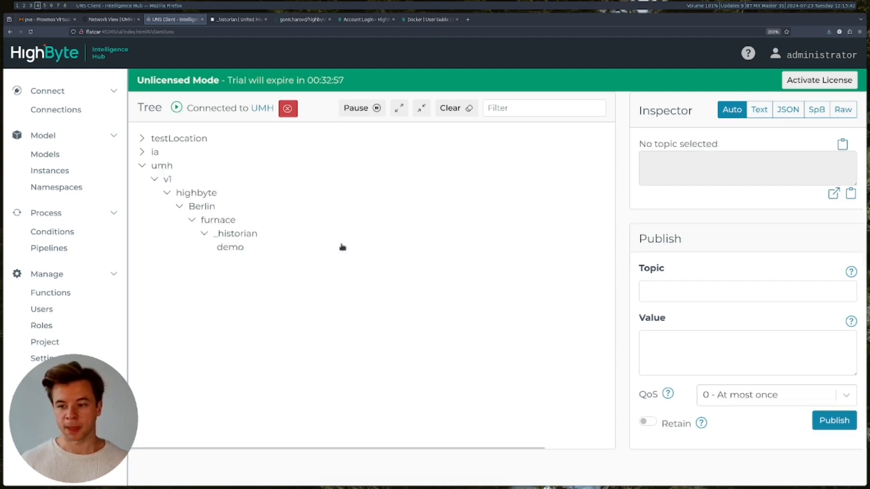
left_click(247, 251)
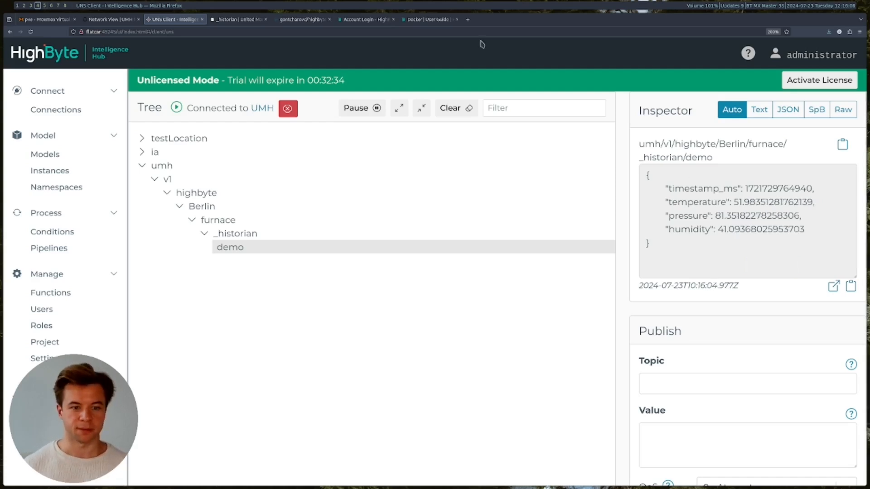
left_click(288, 109)
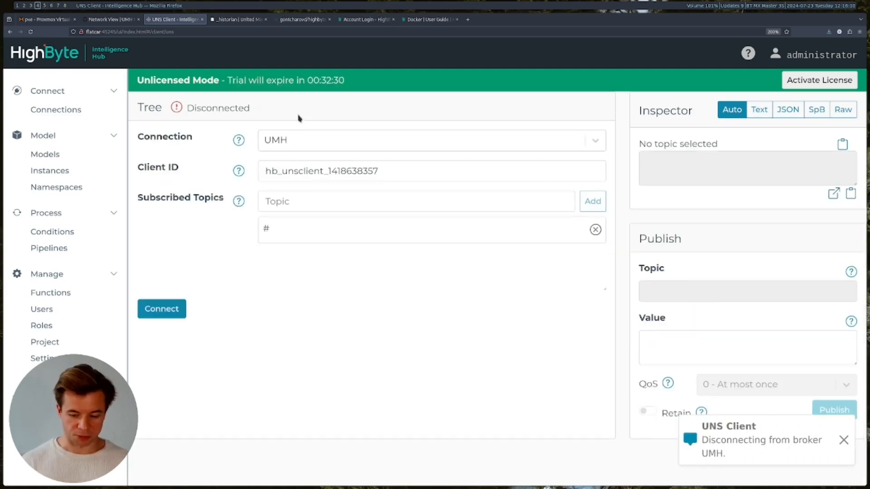
left_click(114, 23)
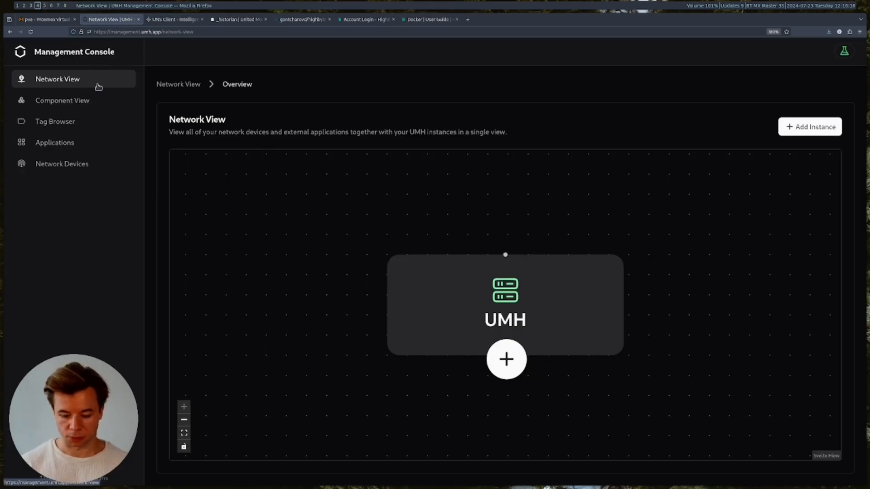
- Zoom in and expand the Tag Browser's umh.v1 tree down to the demo tags
key("ctrl+plus")
key("ctrl+plus")
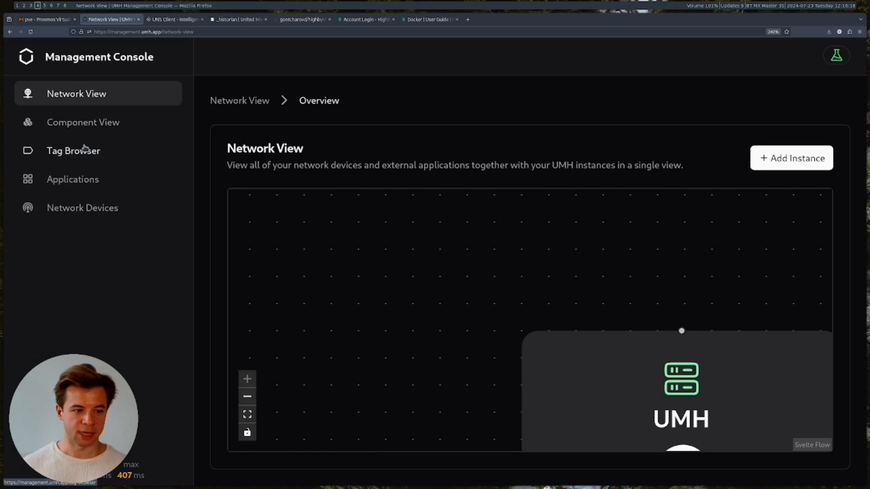
left_click(100, 159)
left_click(252, 216)
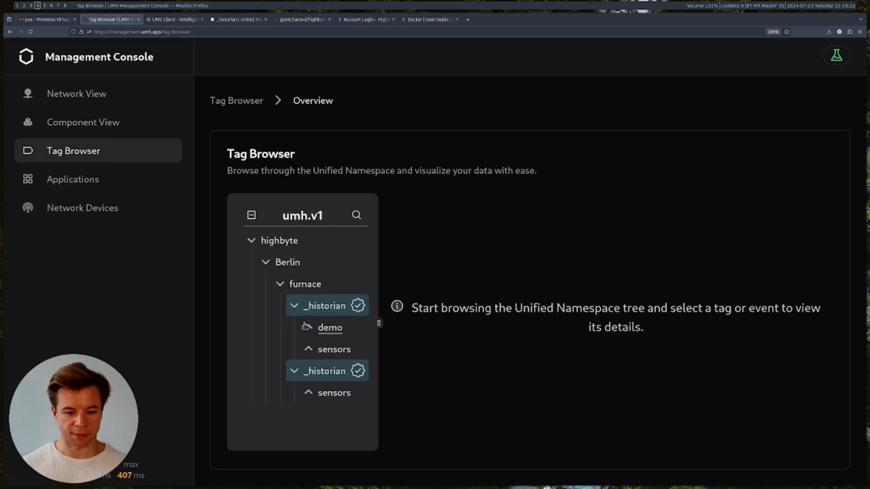
left_click(332, 330)
scroll(335, 333, "down", 1)
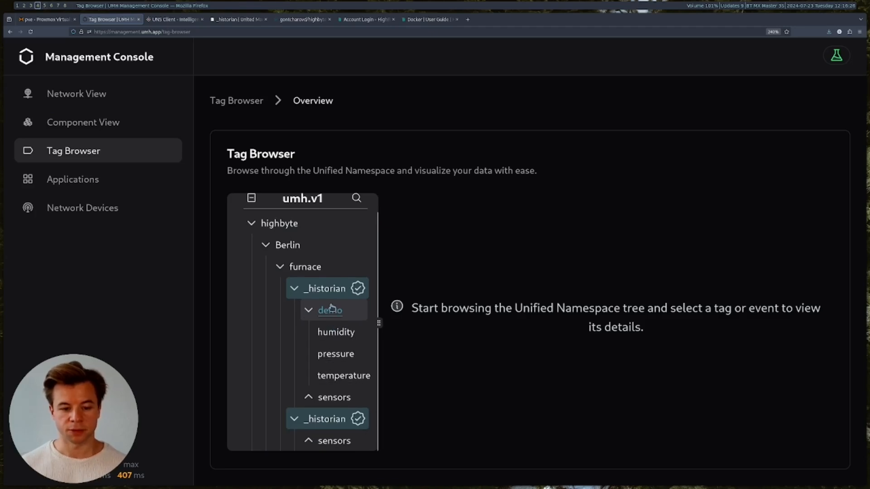
- View the humidity, pressure and temperature charts, and temperature's Grafana SQL query
left_click(339, 335)
scroll(553, 361, "down", 5)
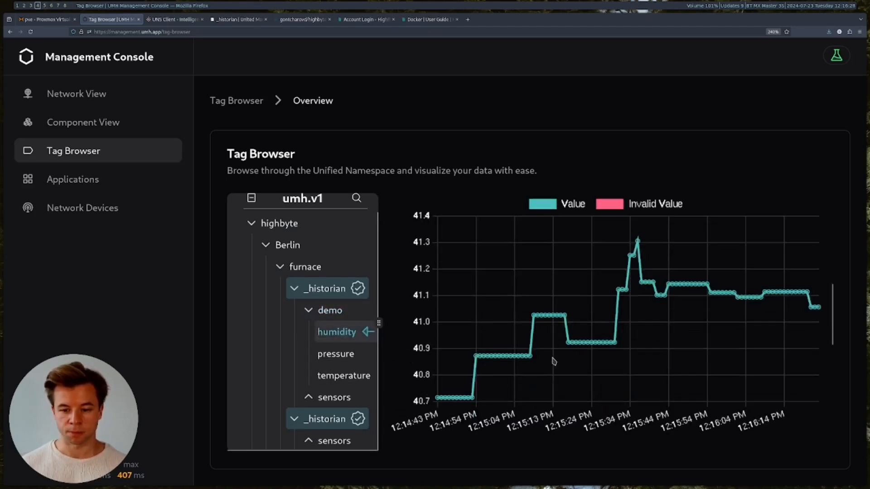
left_click(339, 354)
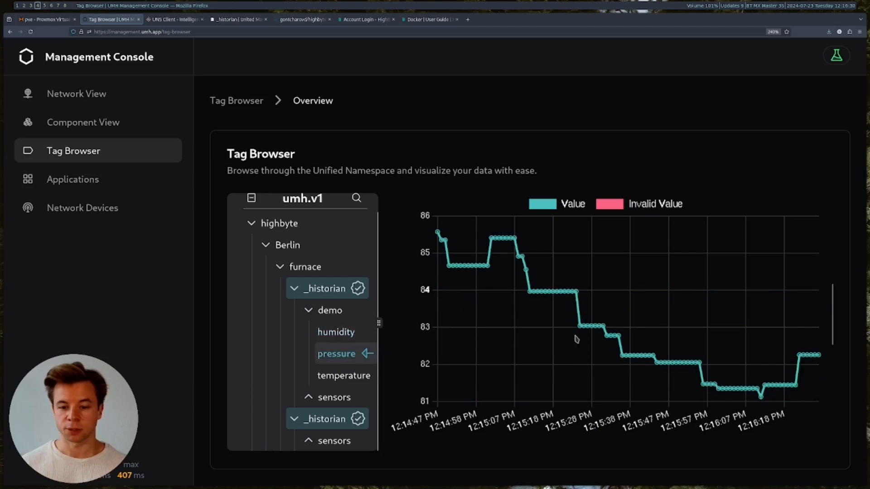
left_click(355, 379)
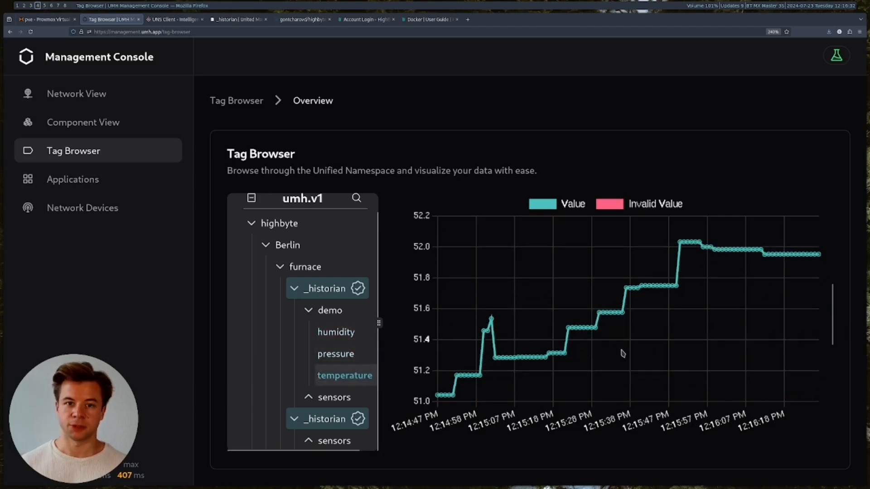
scroll(622, 354, "down", 3)
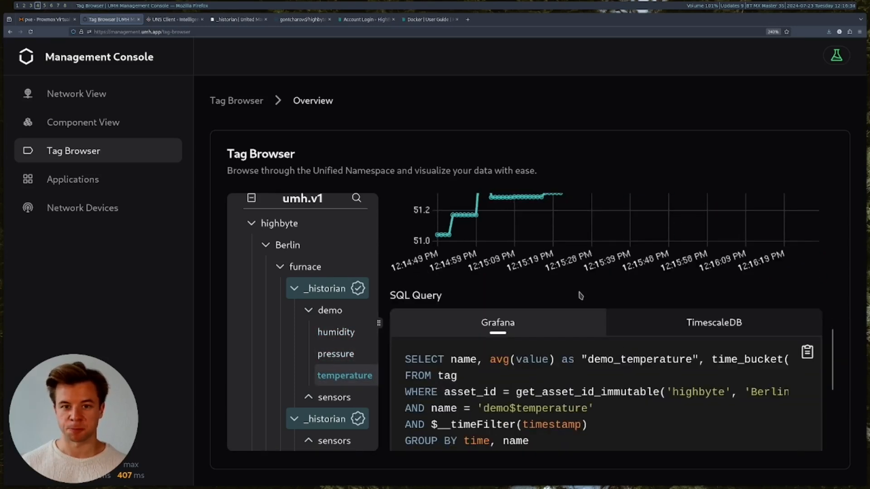
scroll(581, 295, "up", 3)
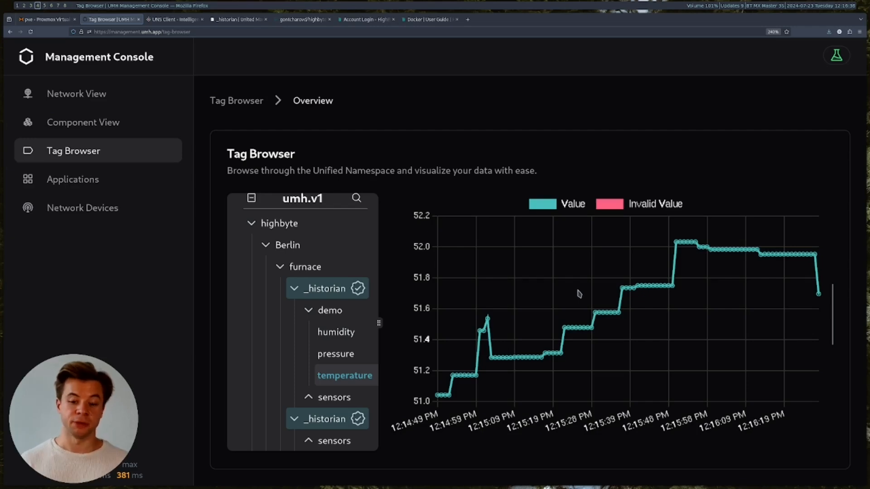
scroll(580, 295, "down", 5)
scroll(580, 294, "up", 2)
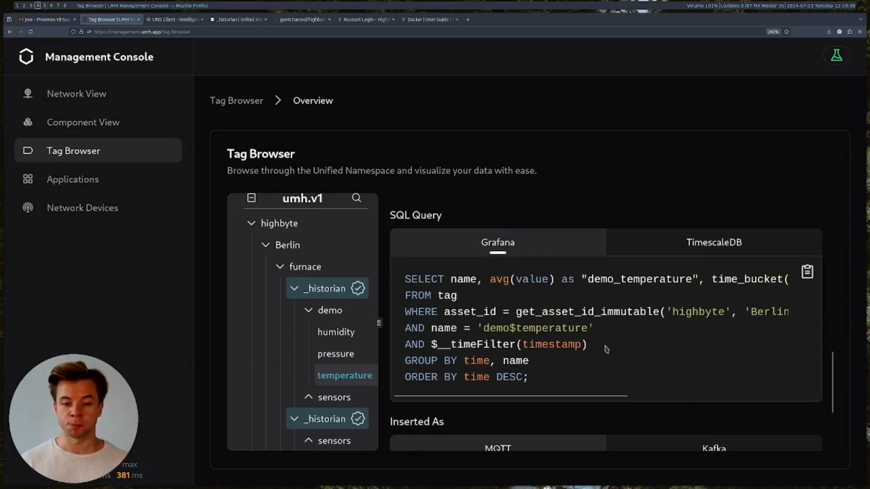